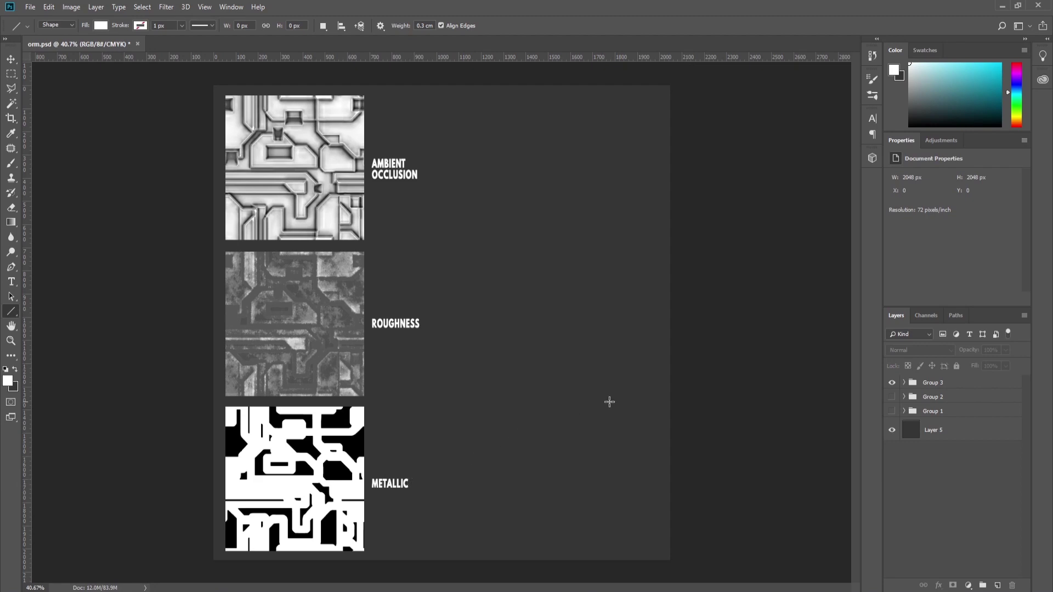
Show Group 2's R, G, B arrows and Group 1's ORM channel-packed texture example.
left_click(892, 396)
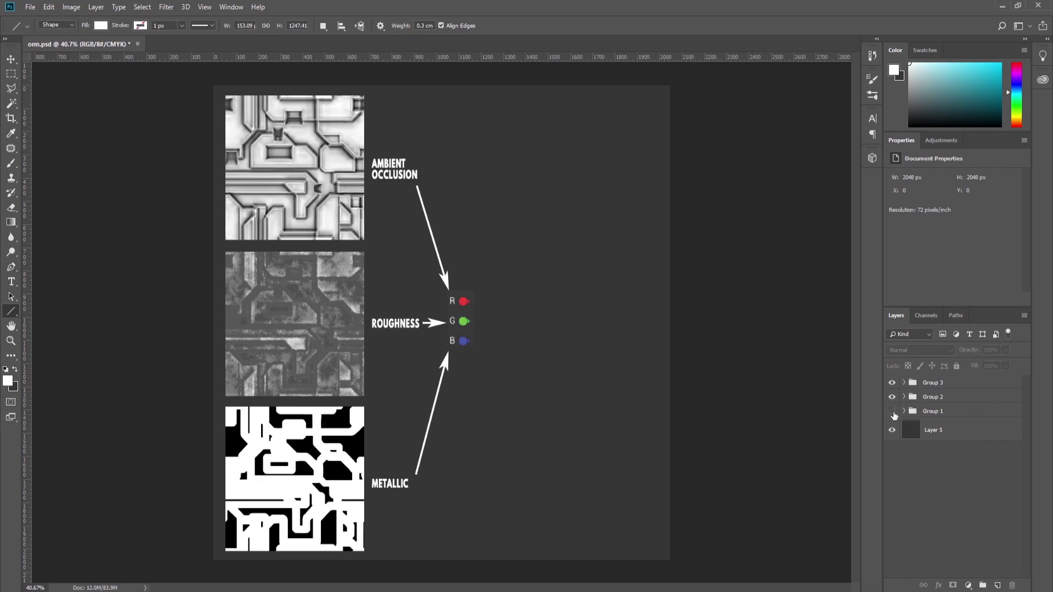
left_click(892, 412)
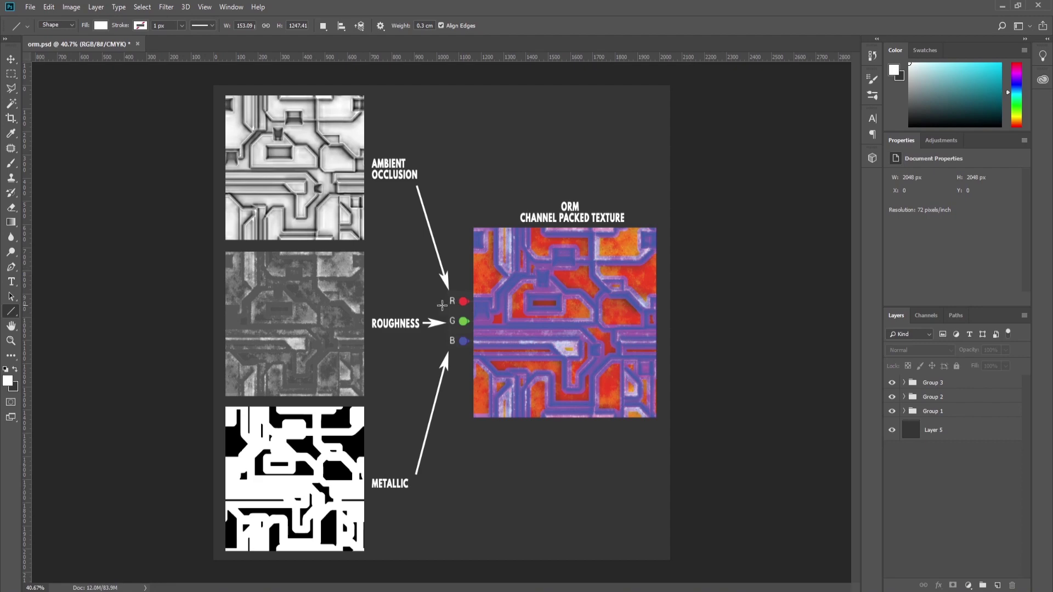
key("alt+Tab")
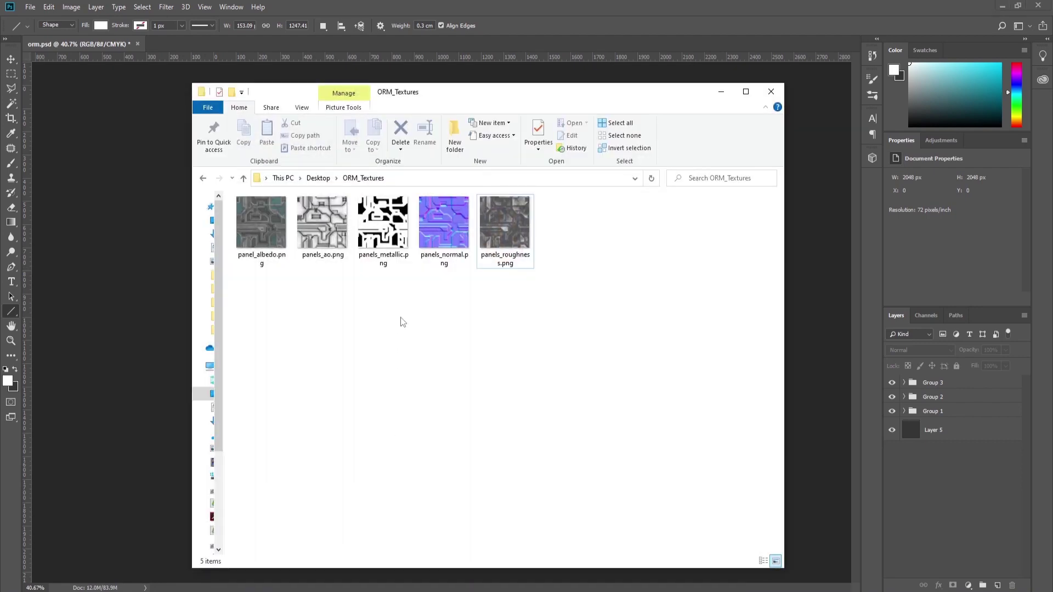
Open panels_ao, panels_metallic and panels_roughness PNGs from ORM_Textures as Photoshop documents.
left_click_drag(438, 100, 602, 109)
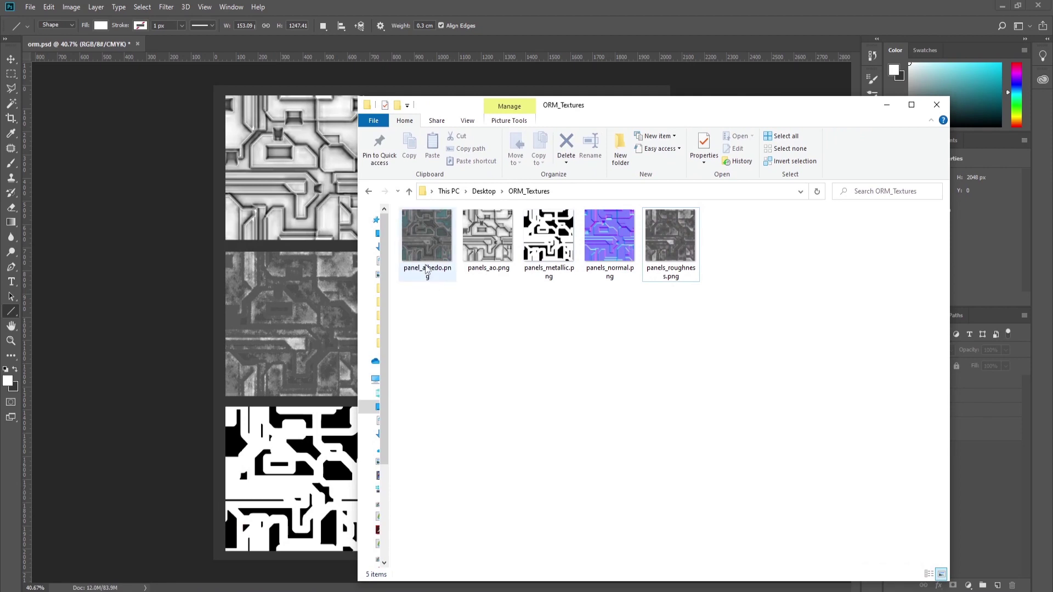
mouse_move(436, 245)
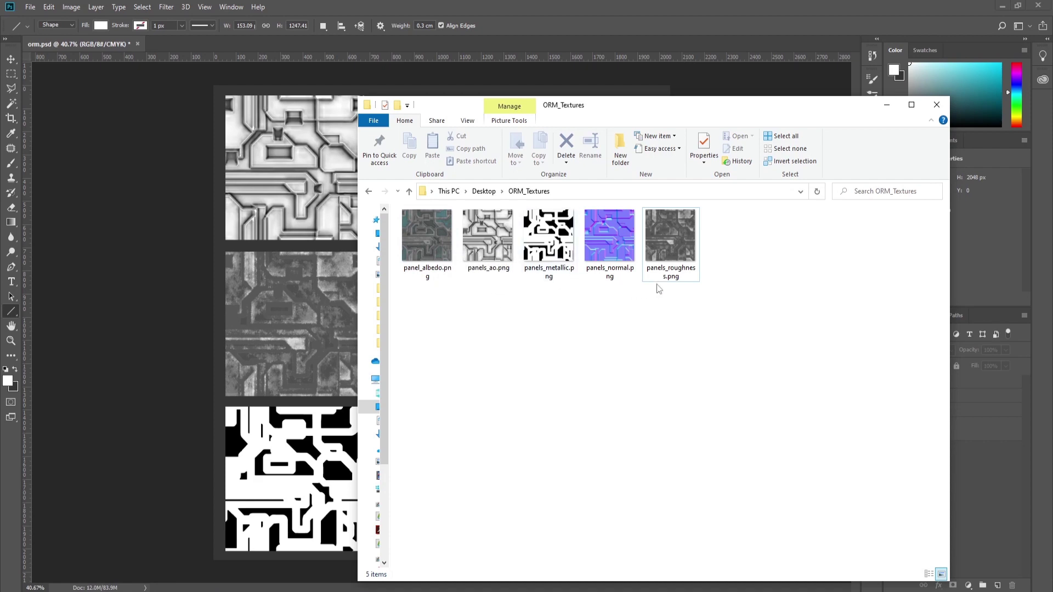
left_click(490, 242)
left_click(535, 251)
left_click(661, 234)
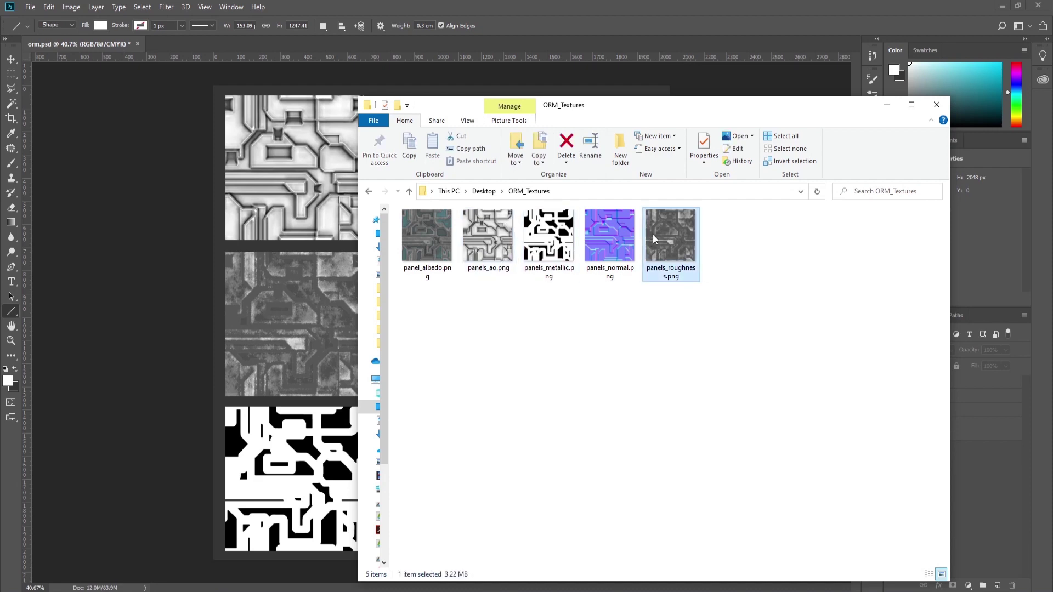
left_click(496, 241, "ctrl")
left_click(541, 244, "ctrl")
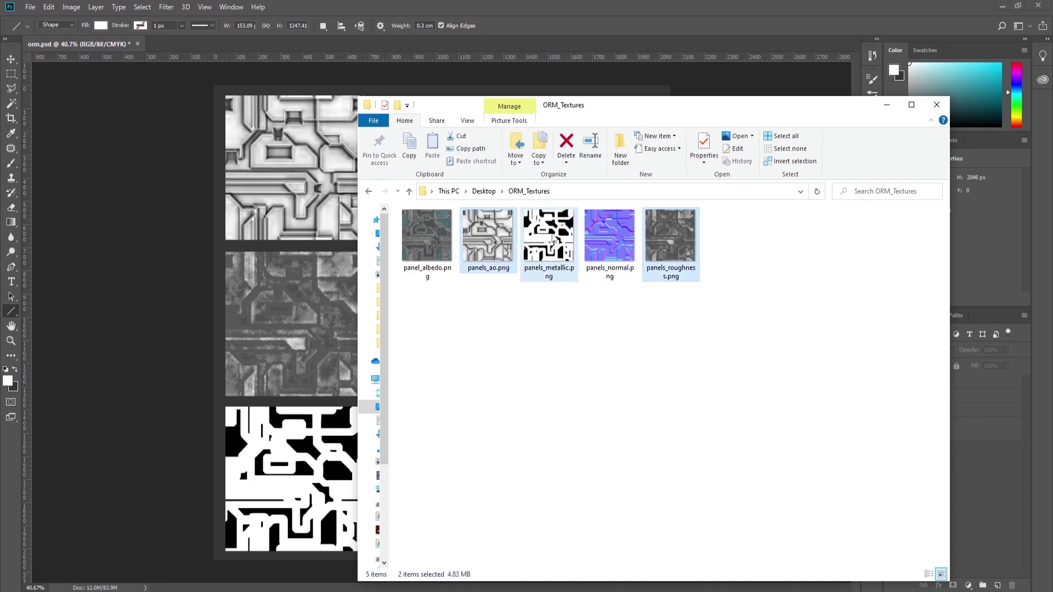
left_click_drag(491, 247, 242, 41)
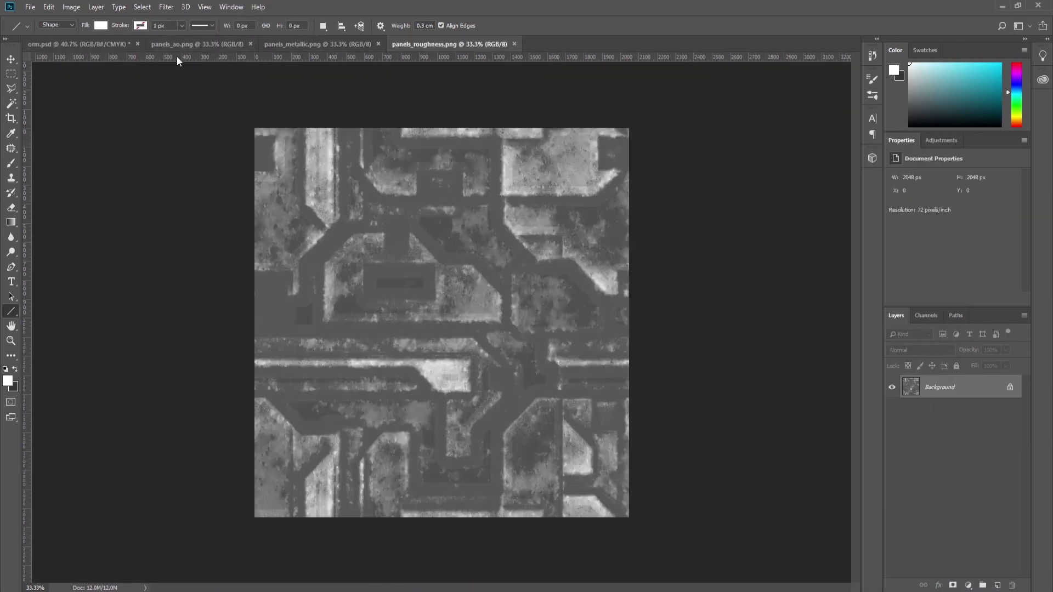
Confirm in Image Size that the roughness map is 2048 × 2048 pixels.
left_click(73, 7)
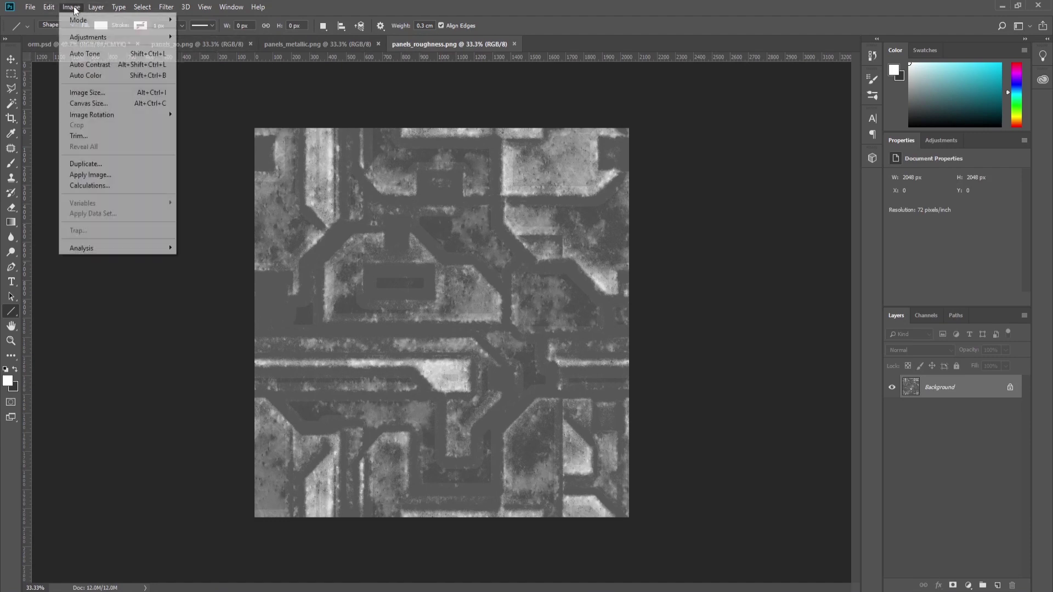
left_click(96, 93)
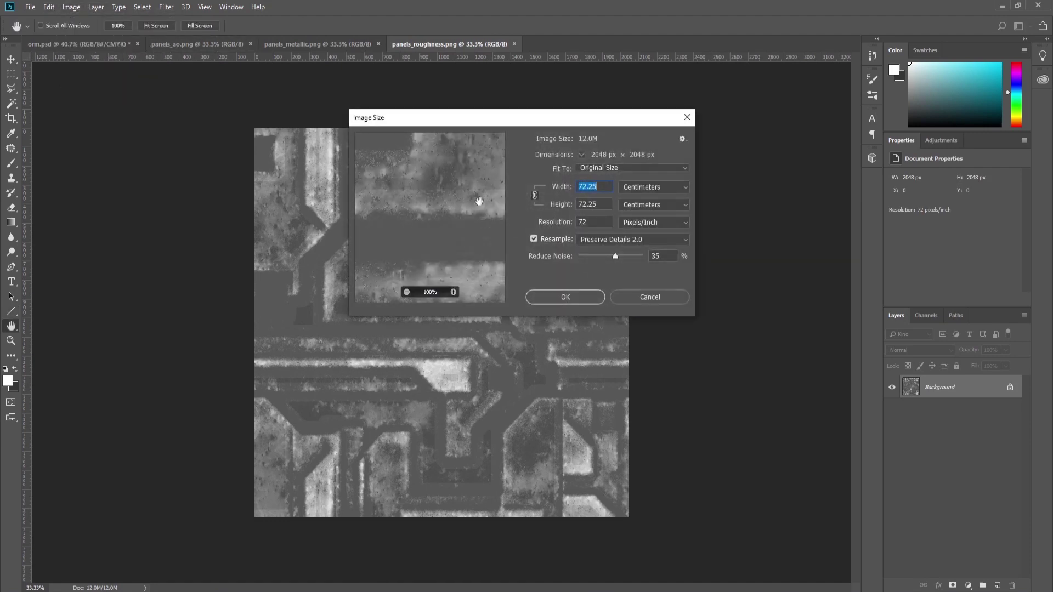
left_click(652, 195)
left_click(650, 210)
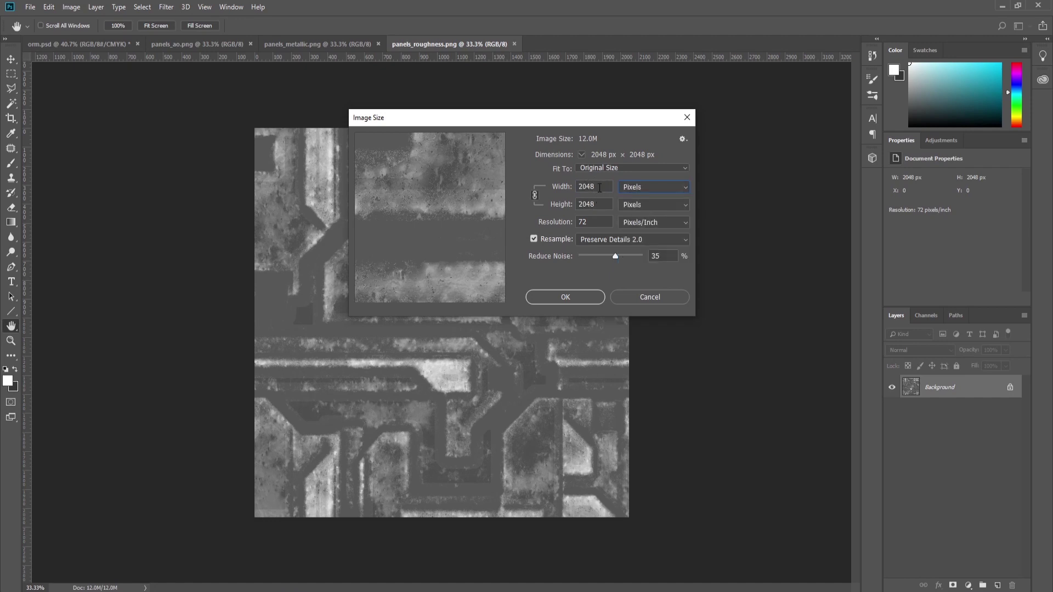
left_click(682, 120)
Bring up a new document preset of 2048 × 2048 px, 72 ppi, RGB 8-bit.
key("u")
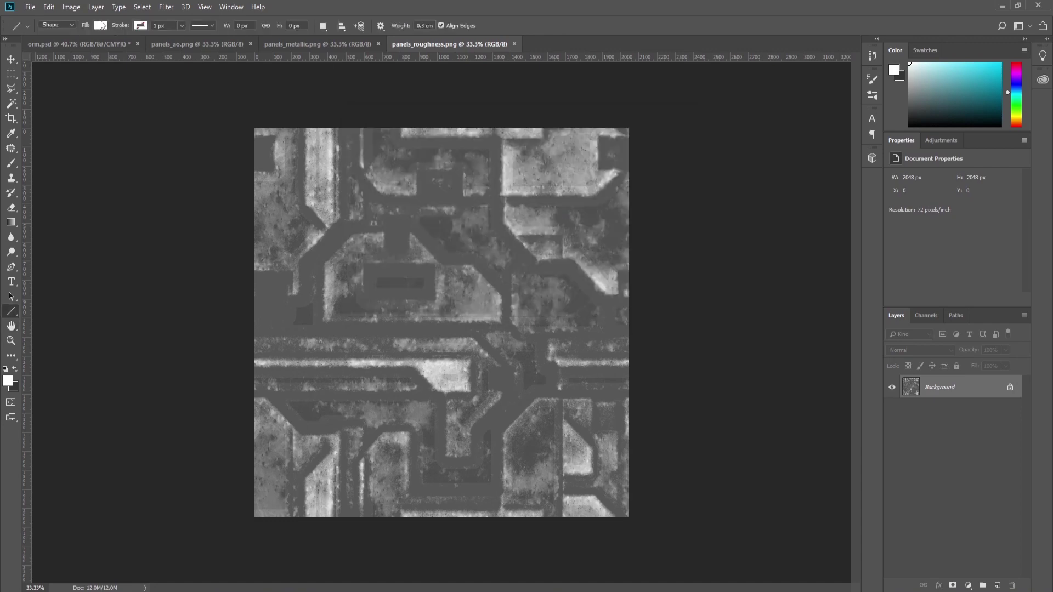
left_click(30, 7)
left_click(30, 7)
key("ctrl+n")
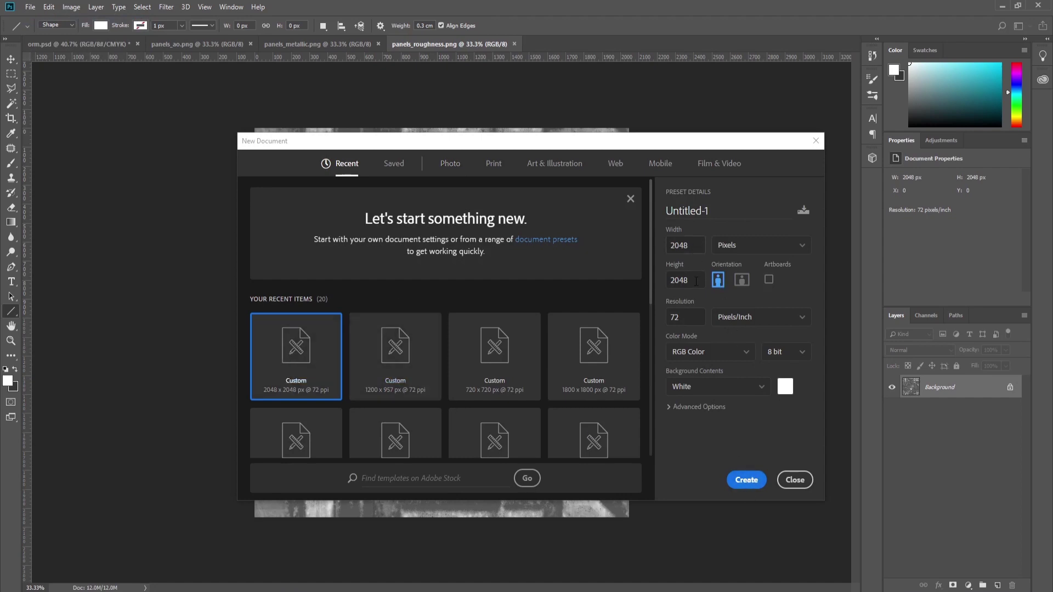
Create the 2048 px Untitled-1 document and select all of panels_ao.png.
left_click(748, 480)
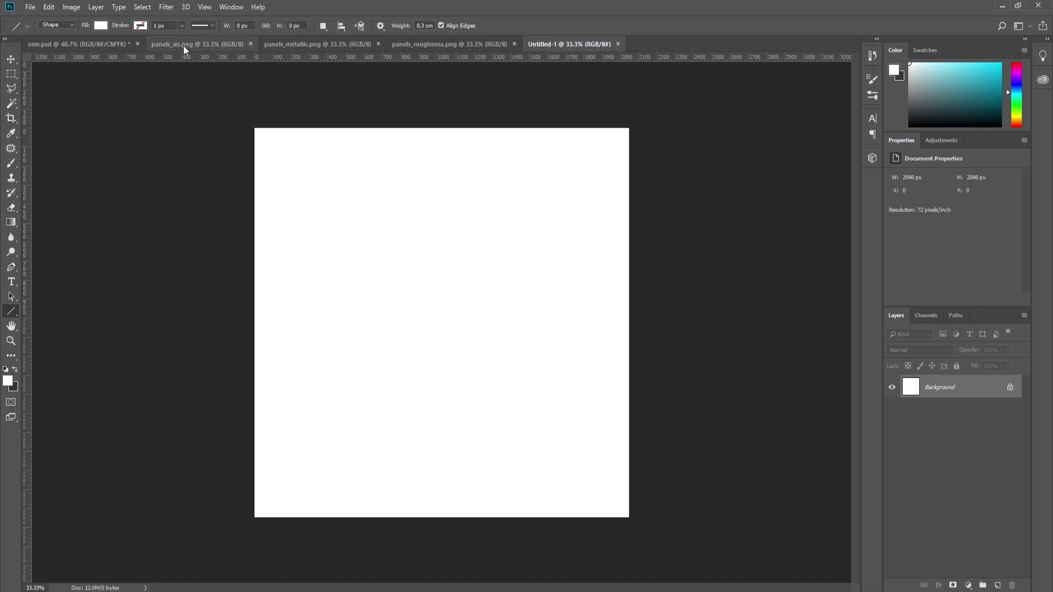
left_click(100, 45)
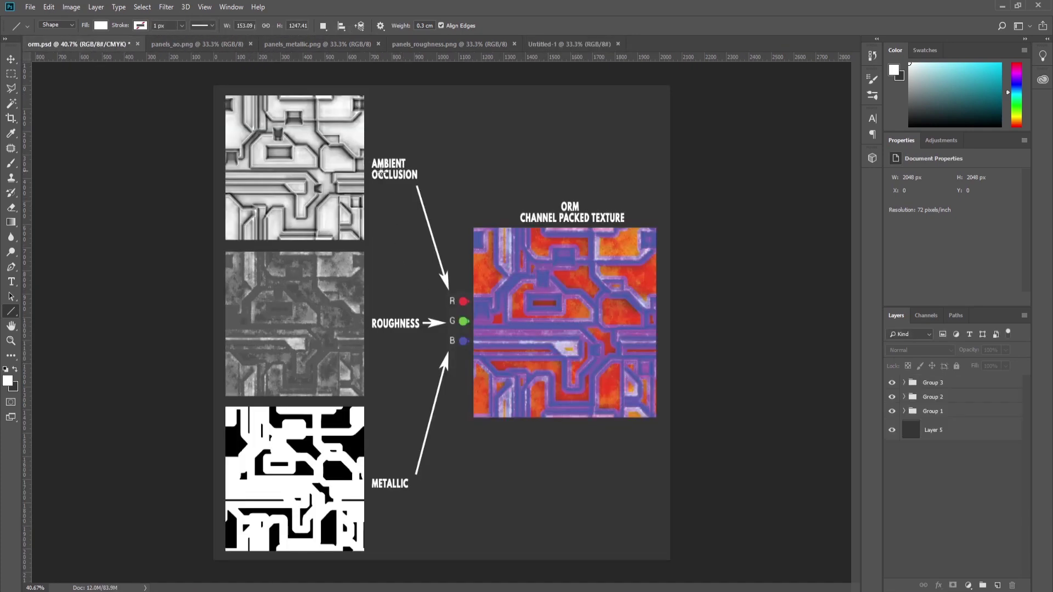
left_click(200, 45)
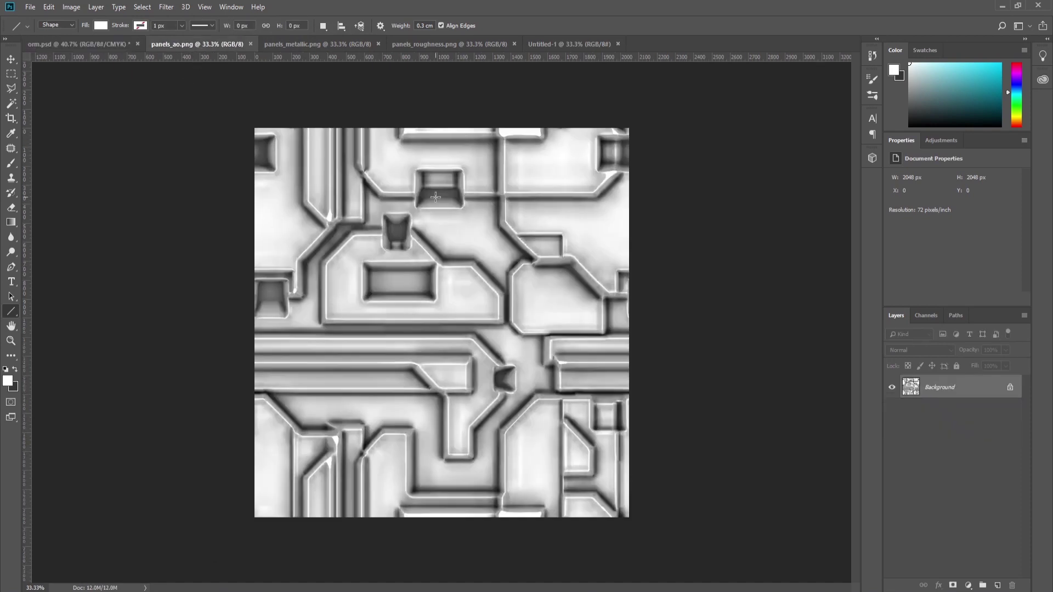
key("ctrl+a")
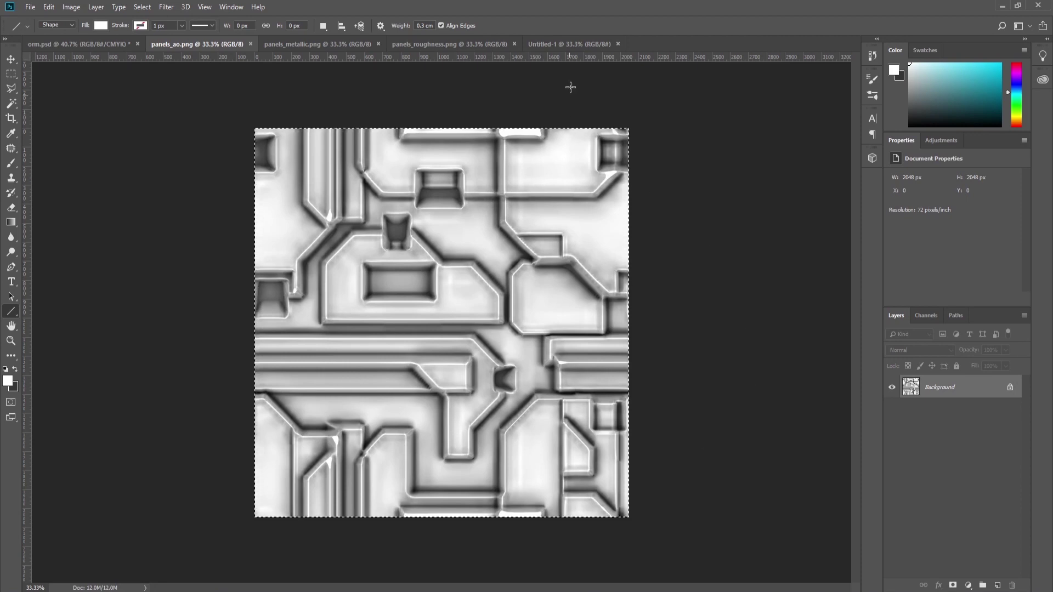
Paste the AO map into Untitled-1's Red channel.
left_click(568, 41)
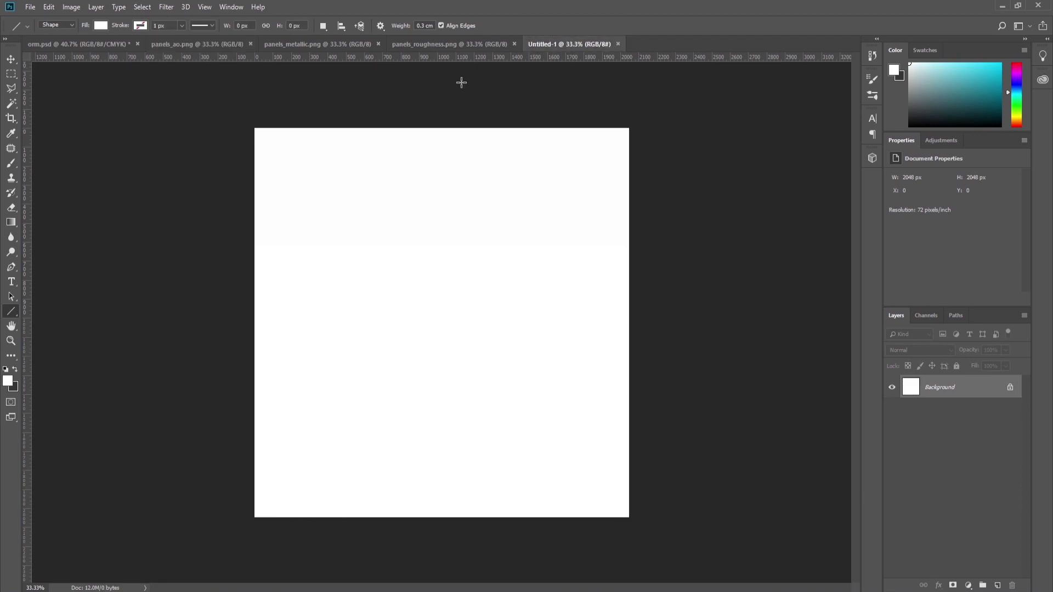
left_click(925, 315)
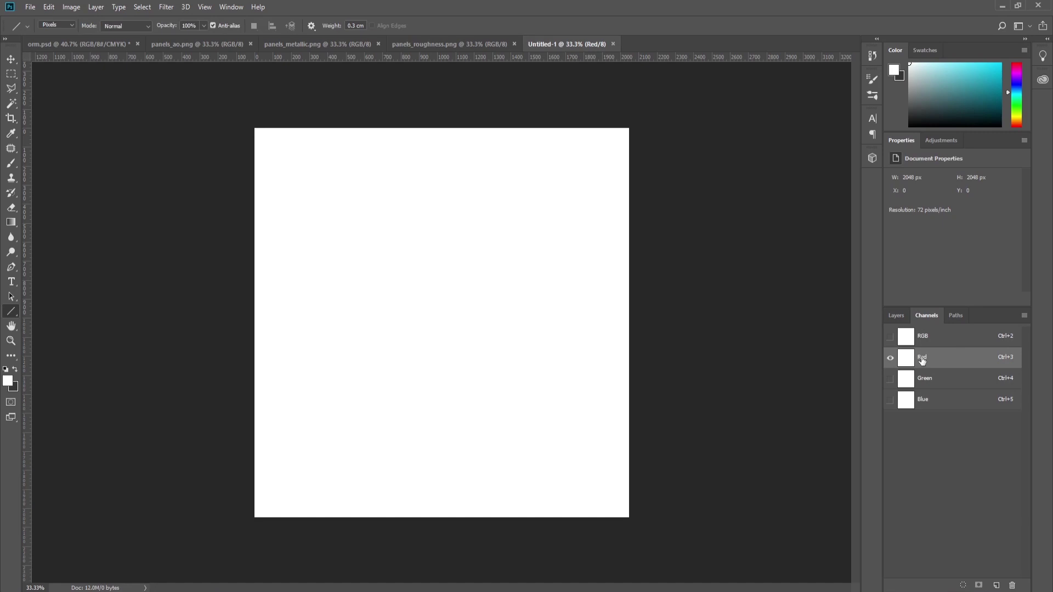
key("ctrl+v")
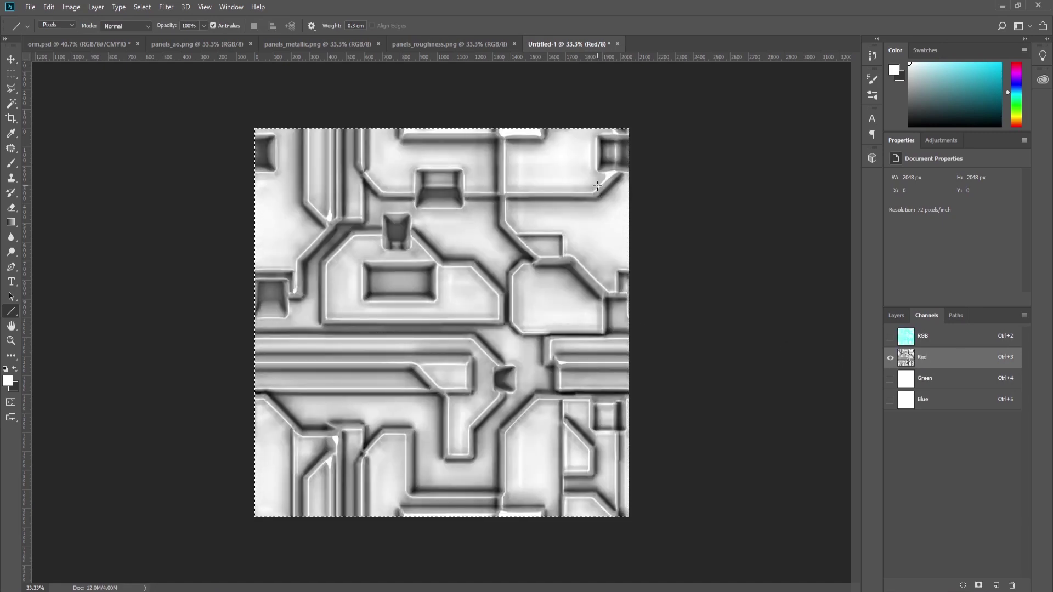
left_click(85, 41)
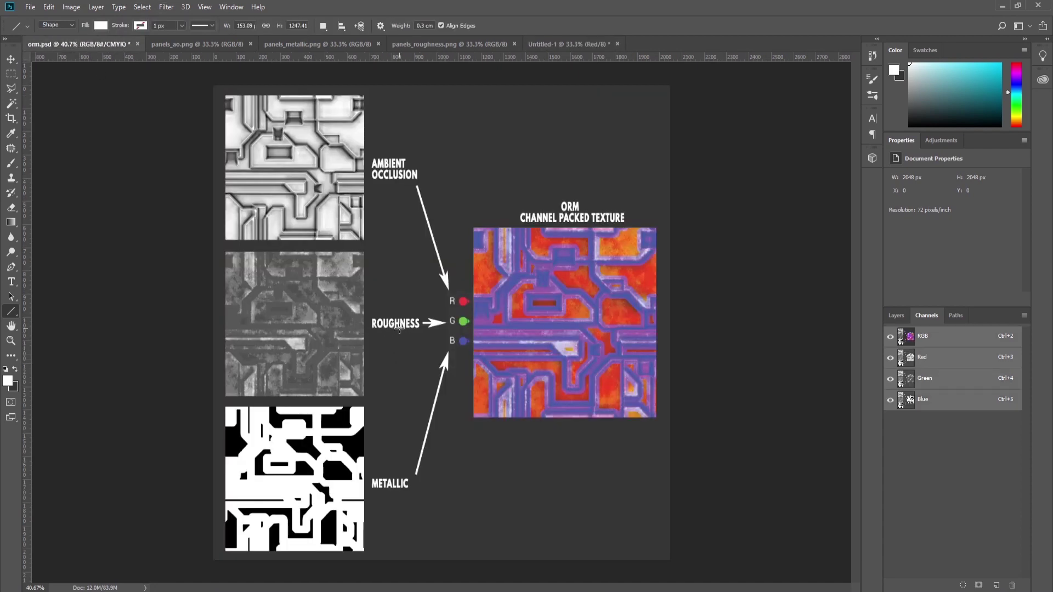
Paste the panels_roughness map into Untitled-1's Green channel.
left_click(424, 44)
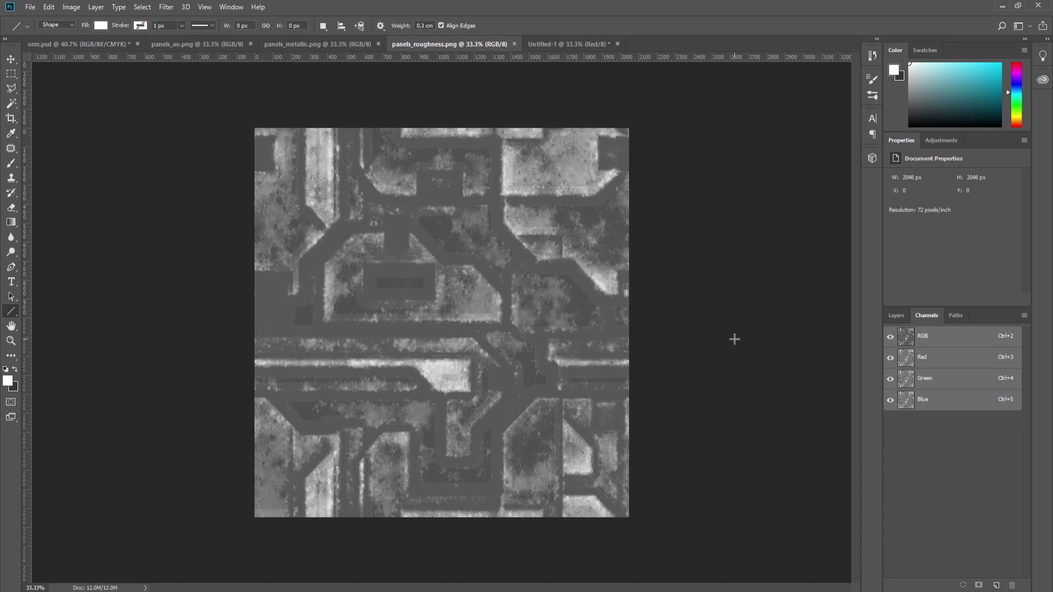
left_click(897, 317)
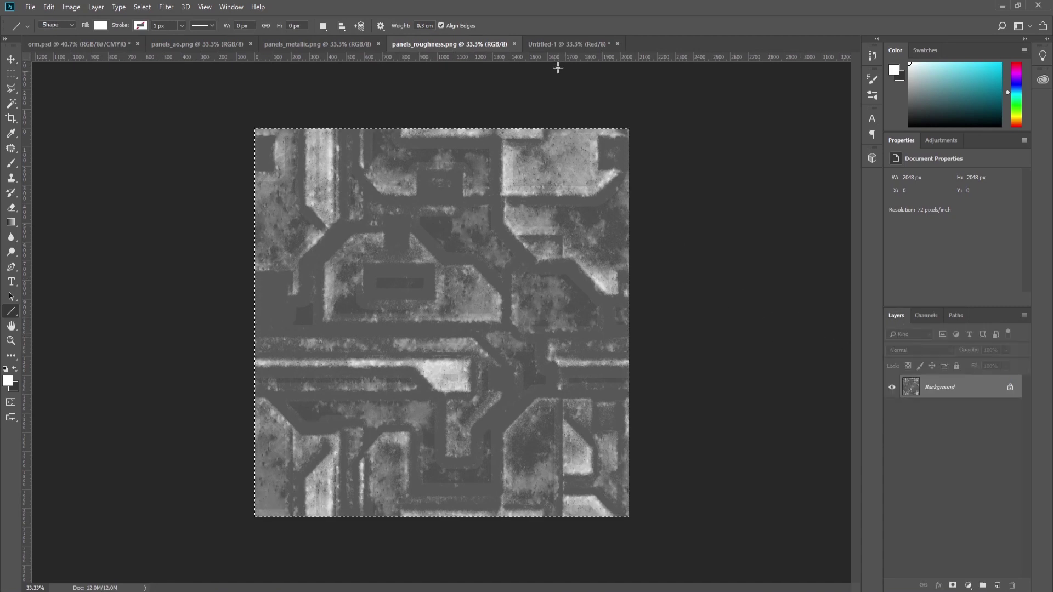
left_click(547, 44)
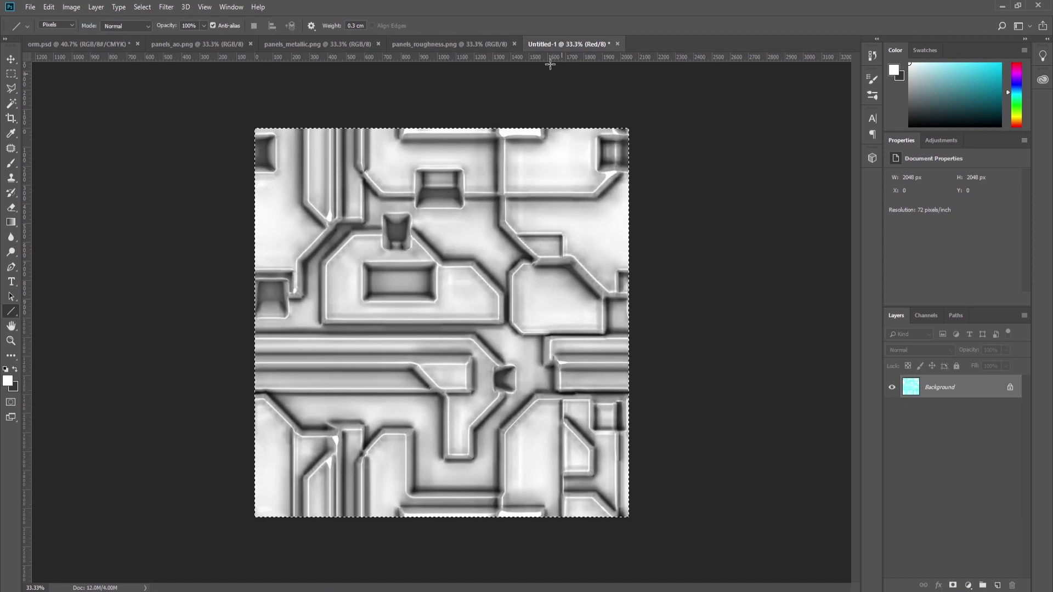
left_click(922, 317)
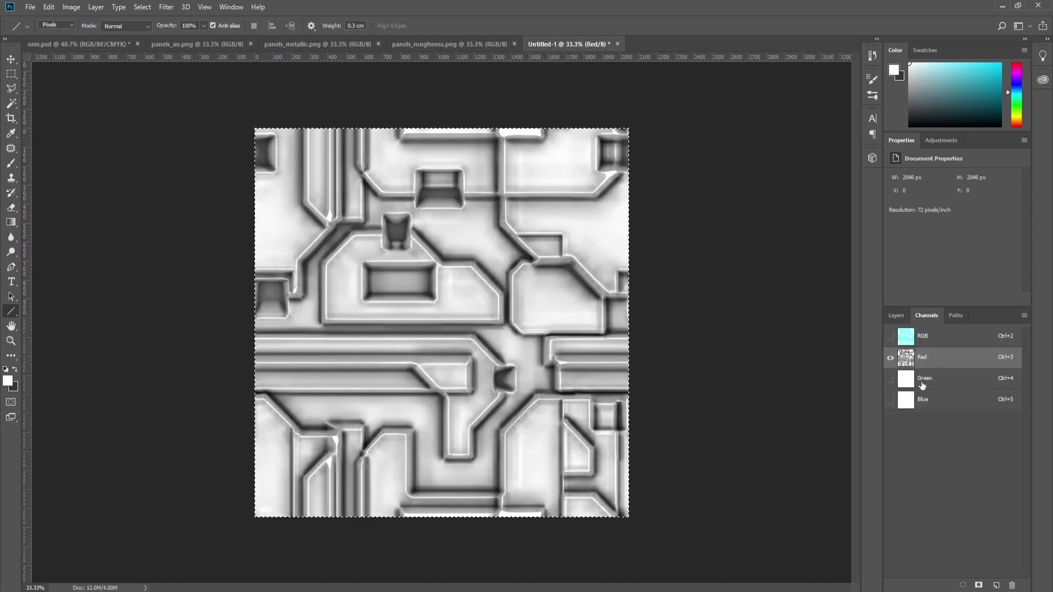
left_click(921, 383)
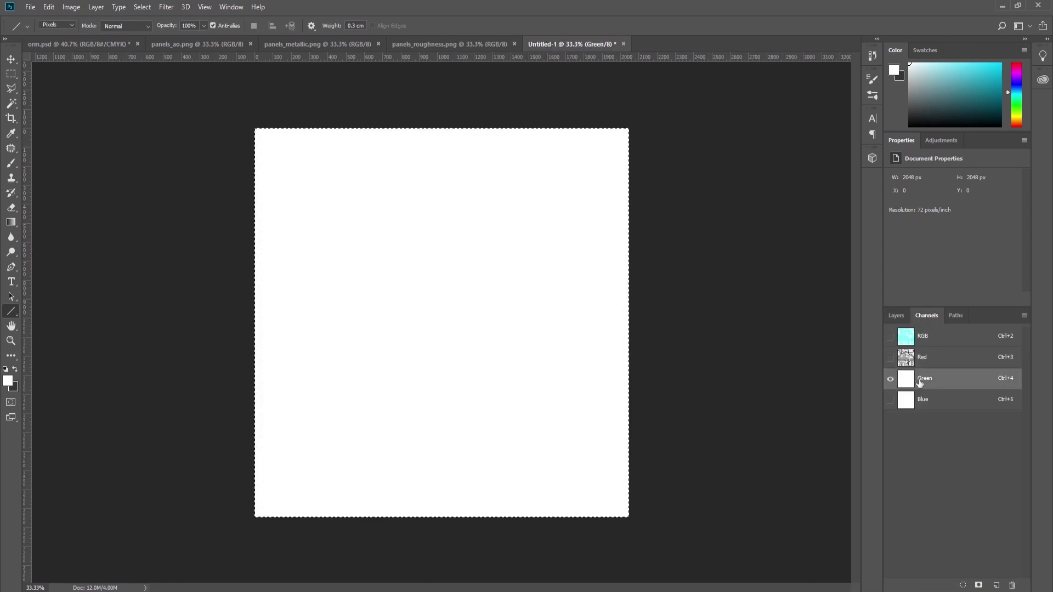
key("ctrl+v")
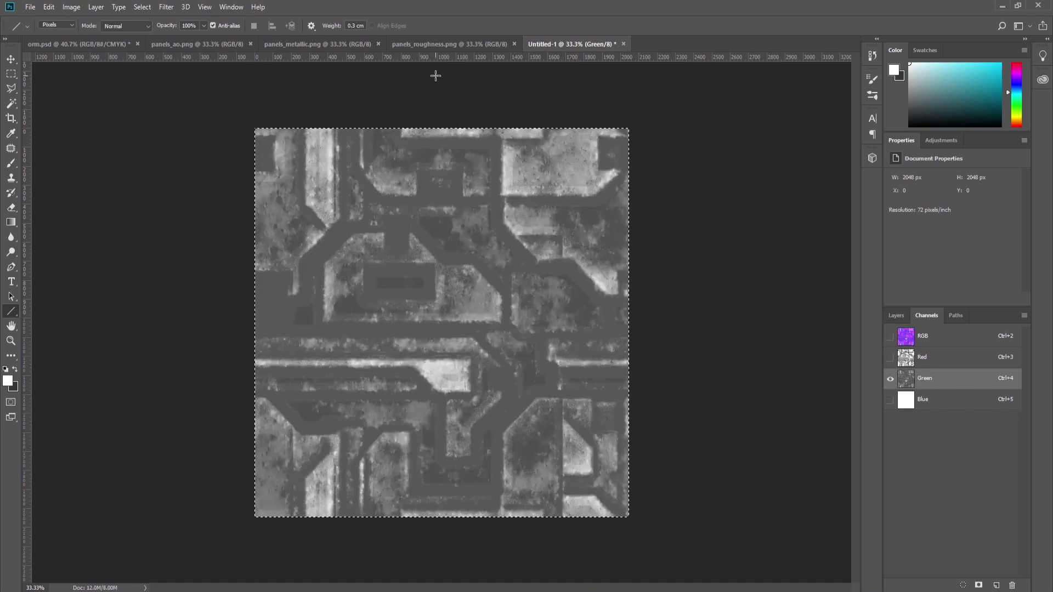
left_click(282, 45)
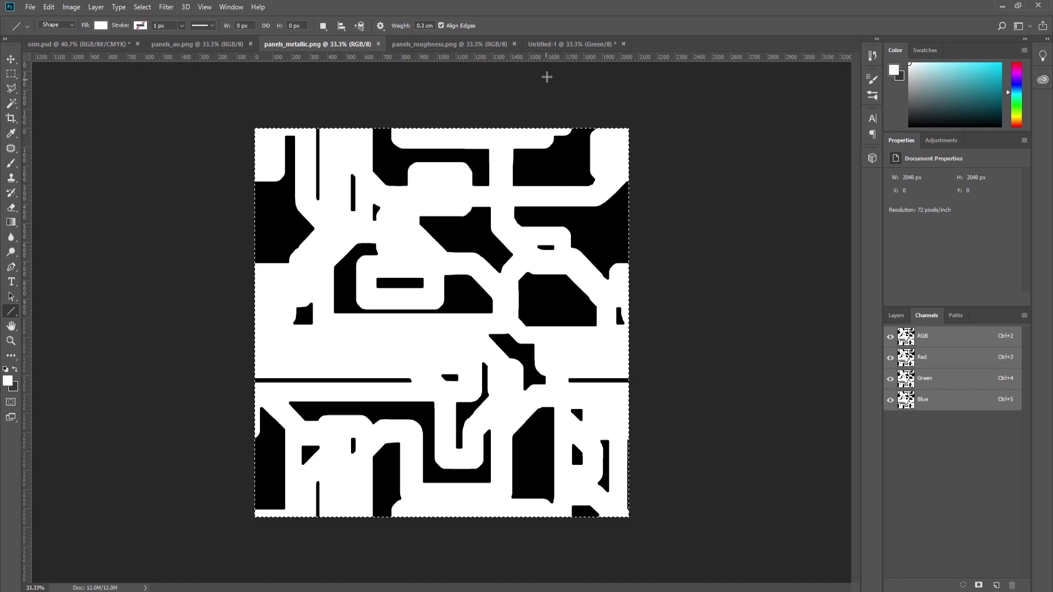
Paste the metallic map into Untitled-1's Blue channel.
left_click(552, 45)
left_click(890, 400)
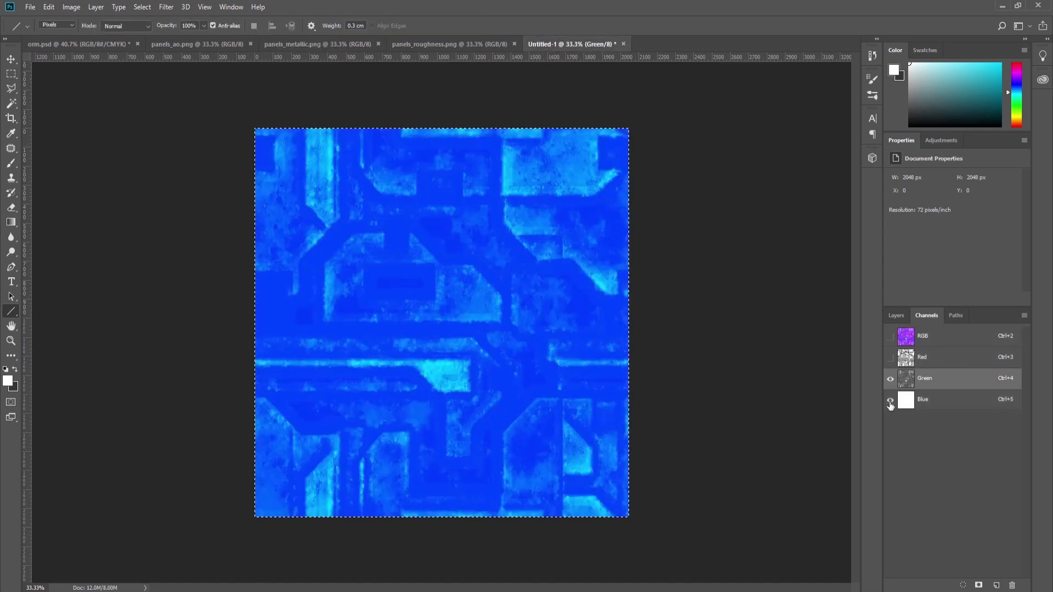
left_click(927, 400)
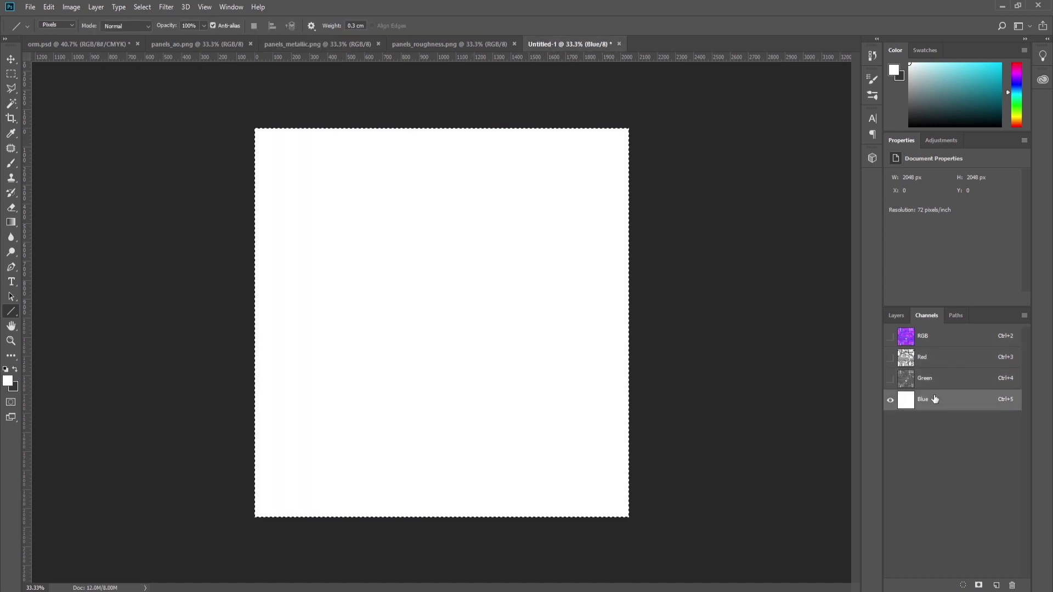
key("ctrl+v")
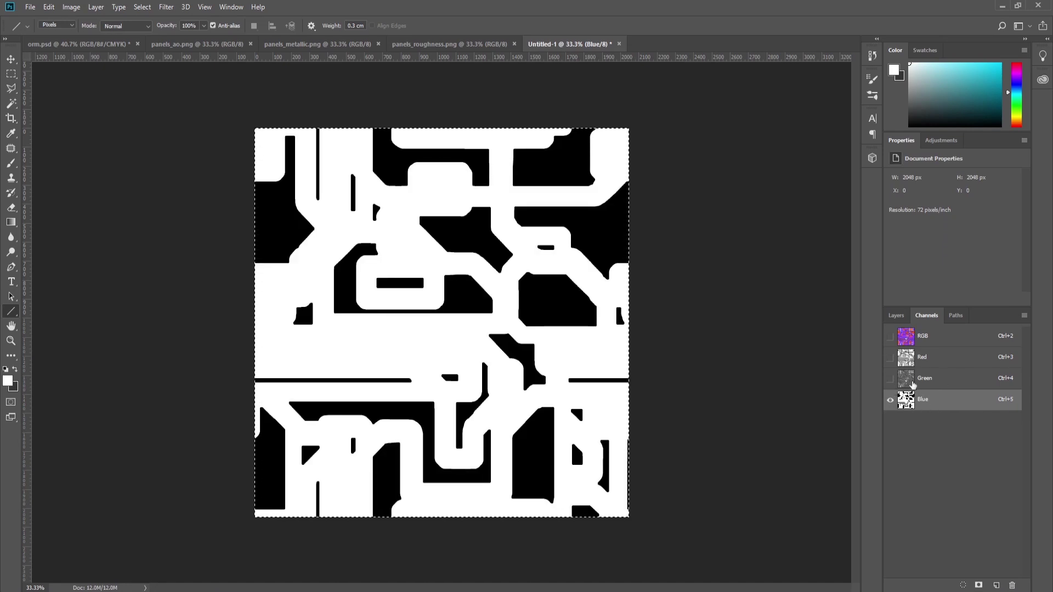
Check the Red, Green and Blue channels individually, then return to Layers and deselect.
left_click(891, 378)
left_click(891, 400)
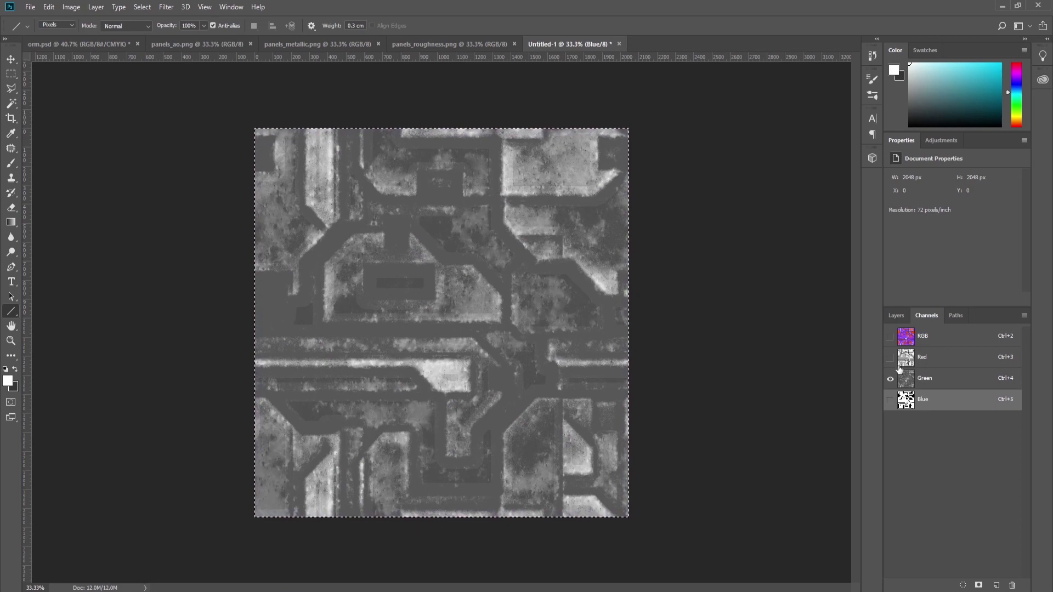
left_click(890, 357)
left_click(890, 358, "alt")
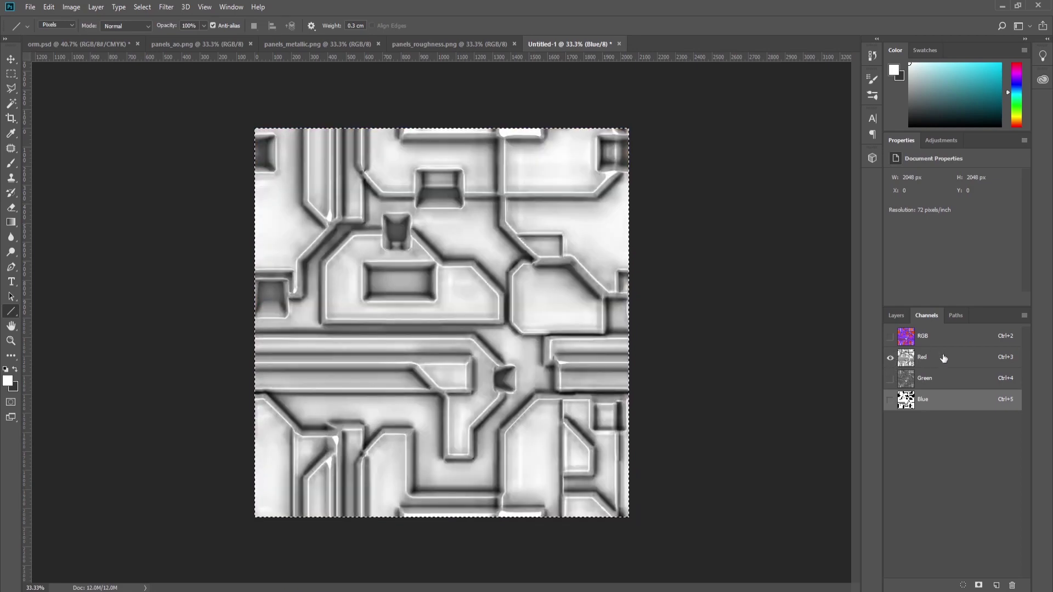
left_click(890, 379)
left_click(890, 399)
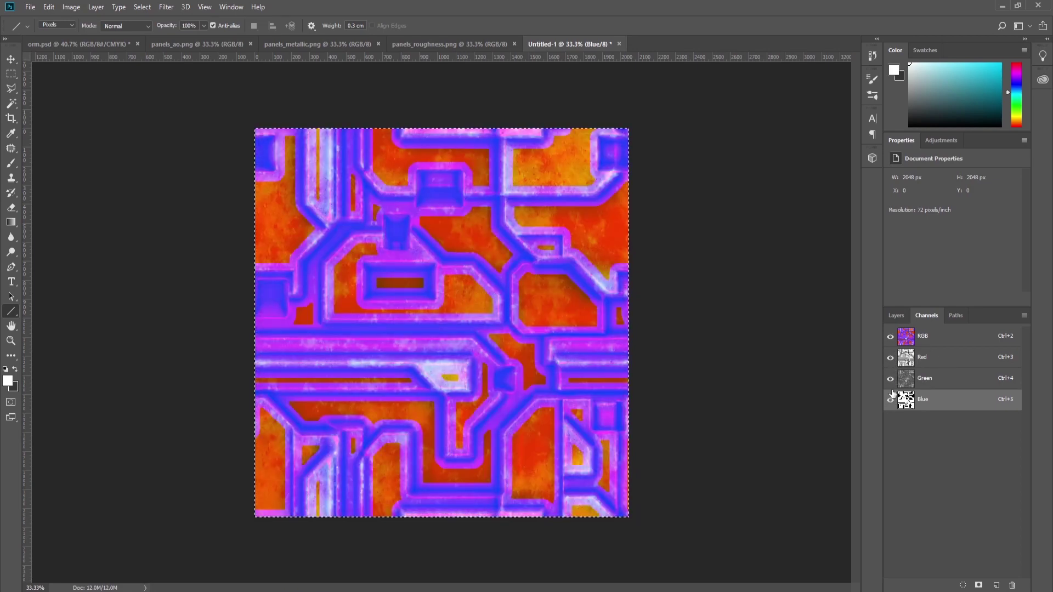
left_click(895, 317)
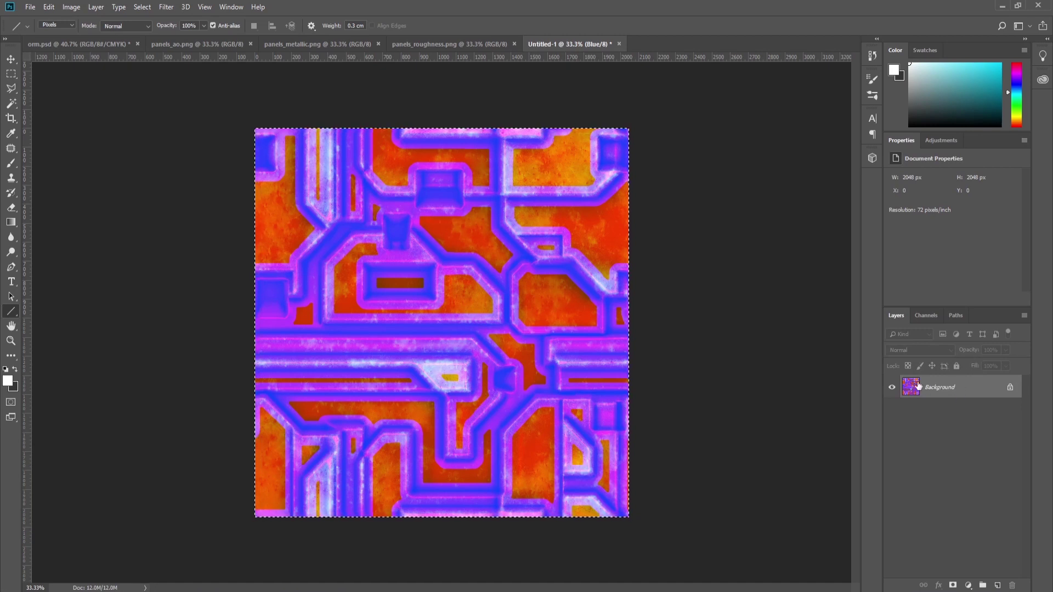
key("ctrl+d")
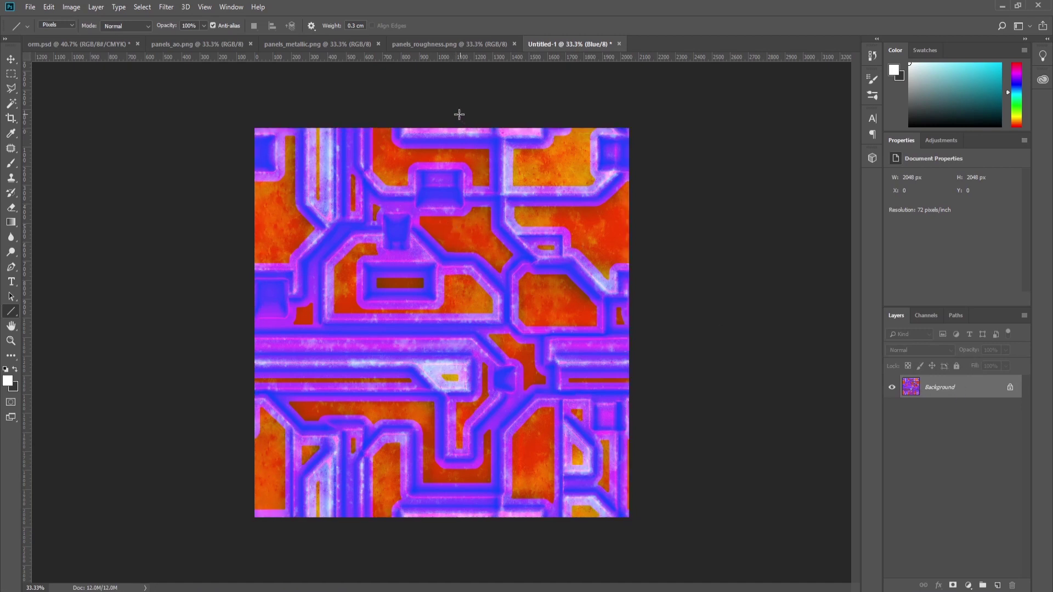
left_click(80, 44)
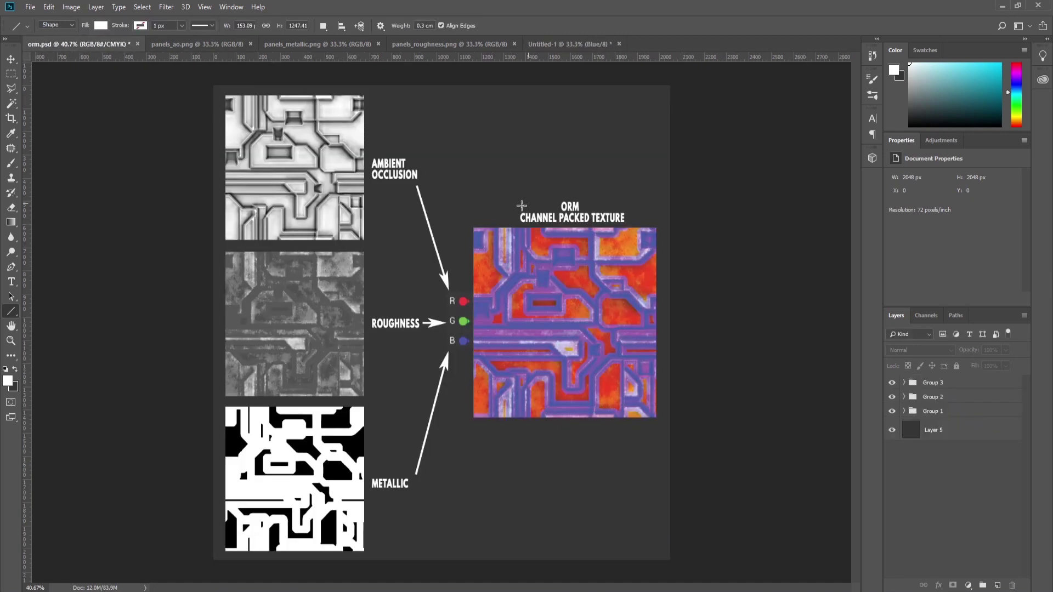
left_click(549, 49)
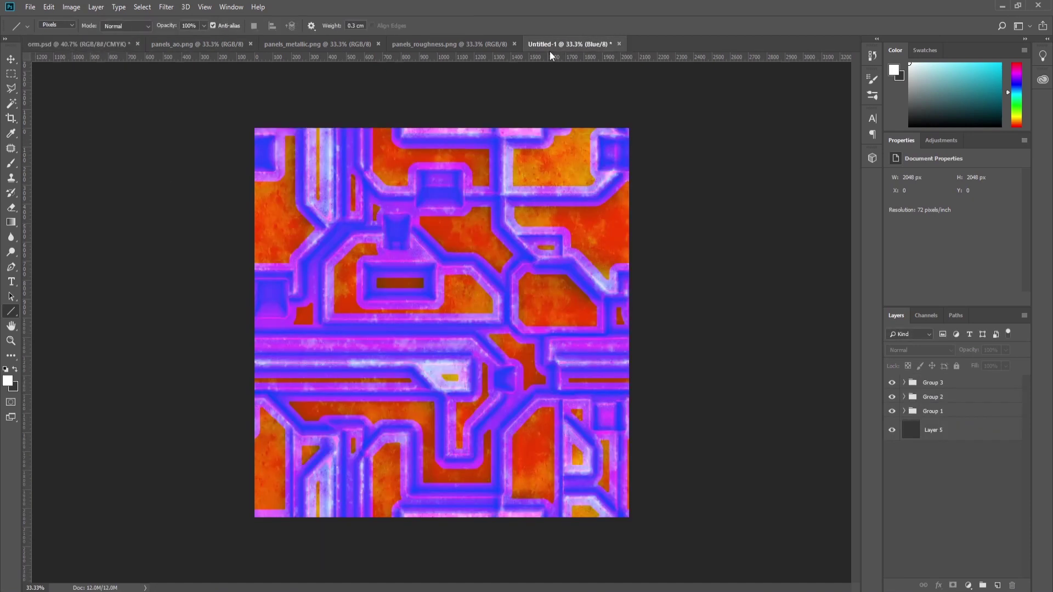
Save the packed texture as ORM.png in PNG format in the ORM_Textures folder.
left_click(29, 7)
left_click(88, 135)
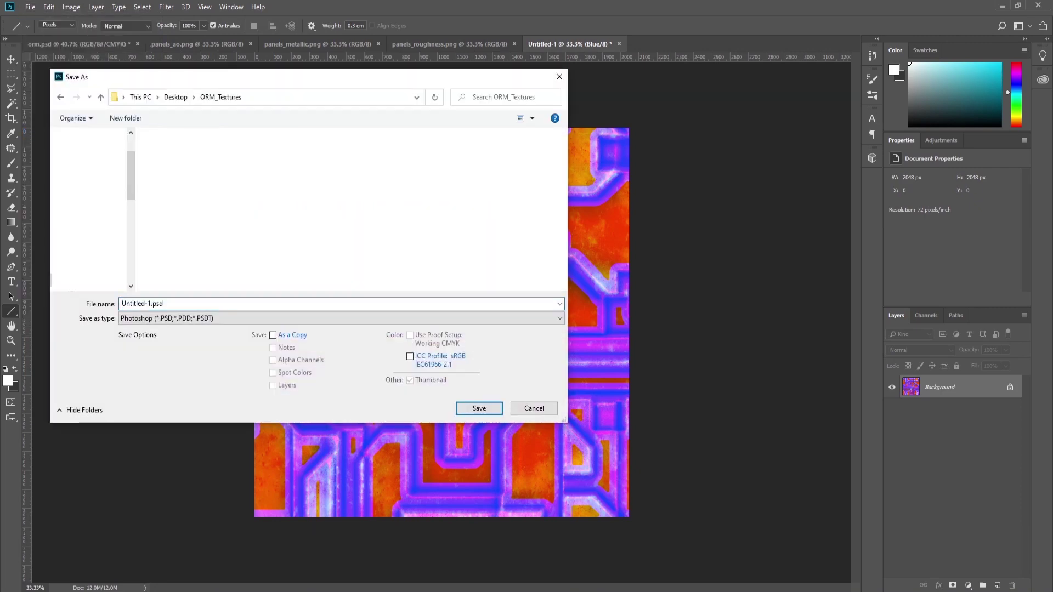
left_click(195, 319)
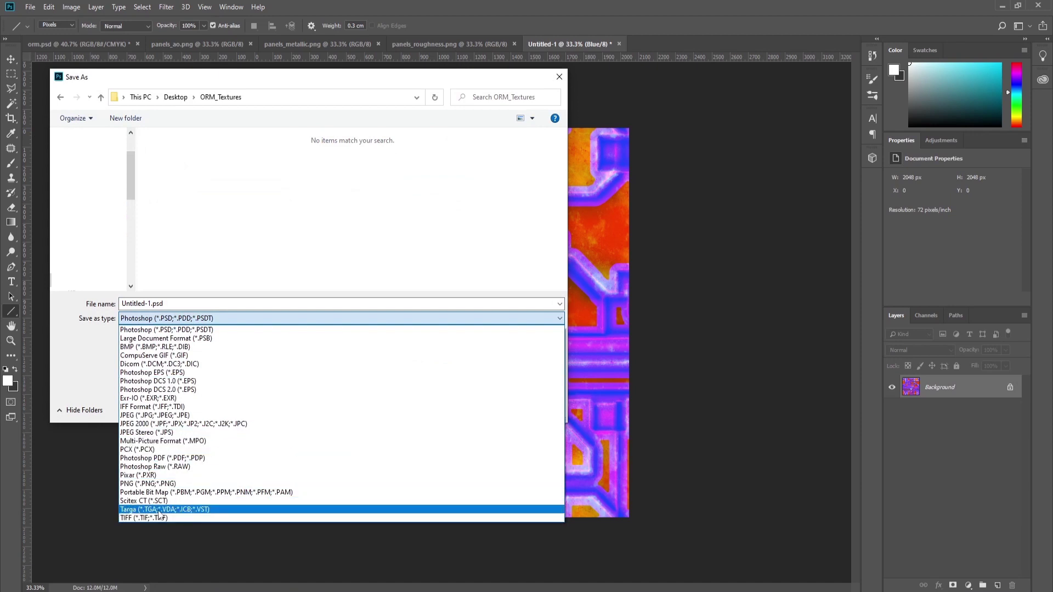
left_click(154, 484)
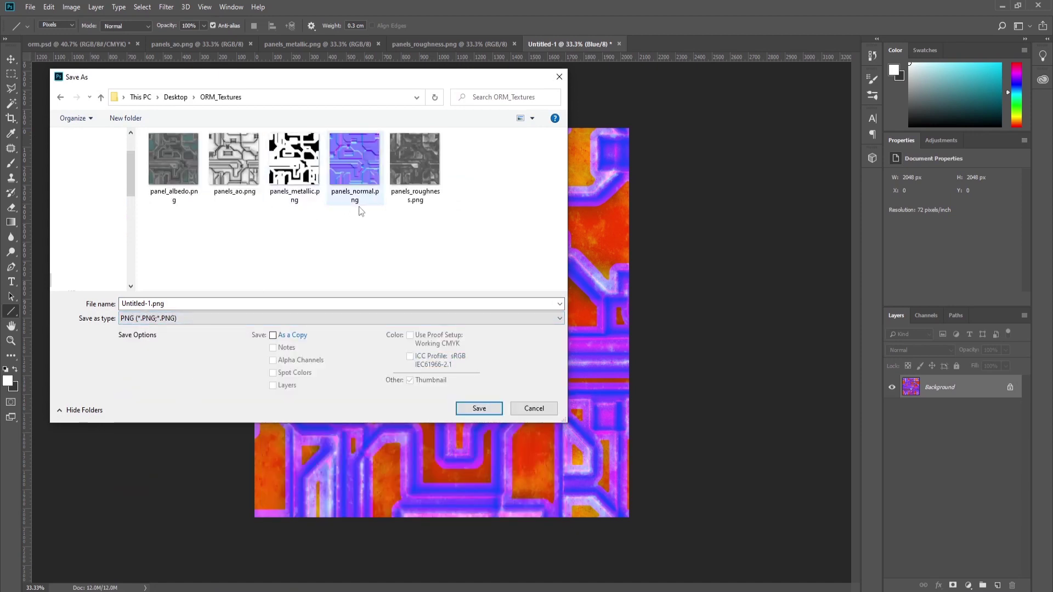
left_click(184, 303)
double_click(135, 303)
left_click(148, 303)
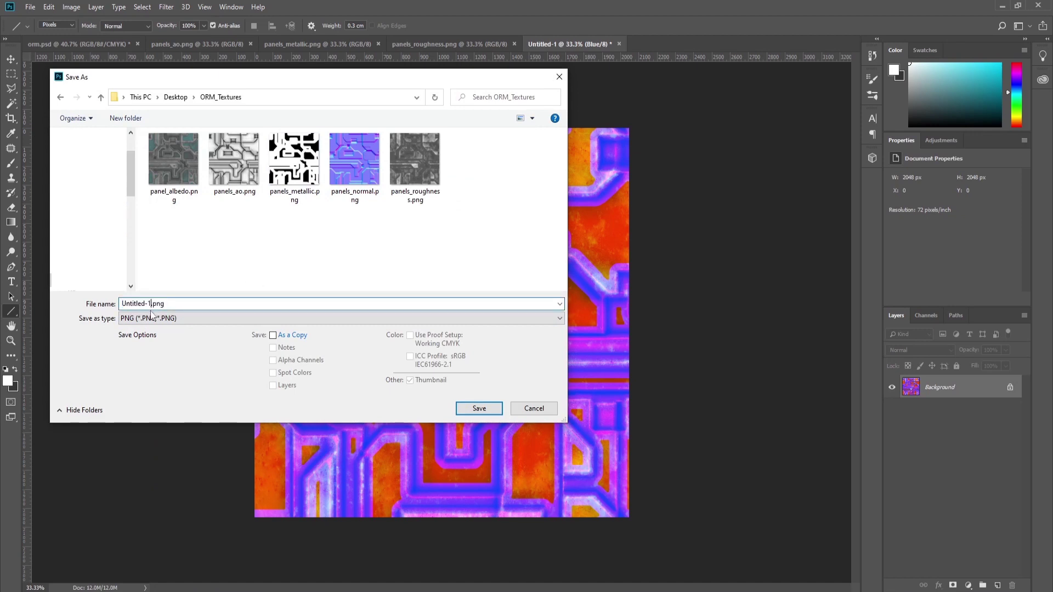
double_click(151, 303)
type("ORM")
left_click(479, 408)
left_click(587, 177)
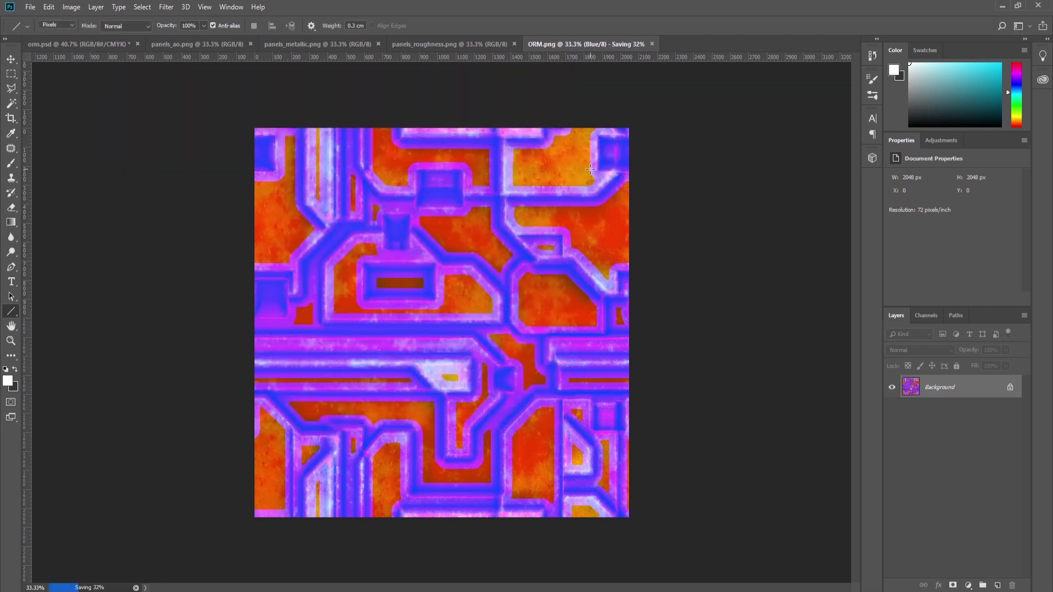
key("alt+Tab")
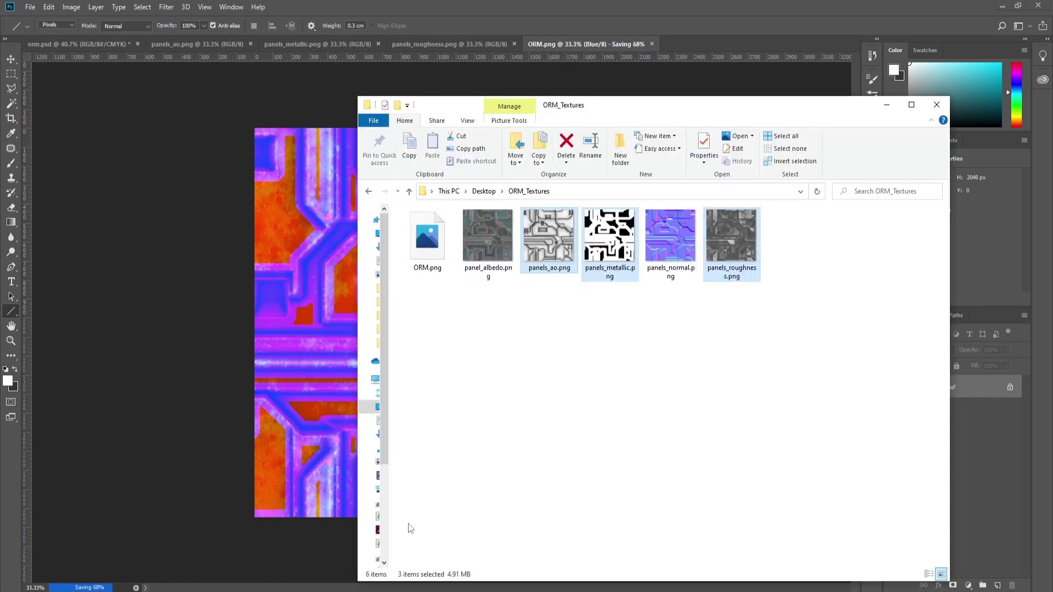
Import ORM.png, panel_albedo.png and panels_normal.png into Unreal's TEST content folder.
left_click(528, 313)
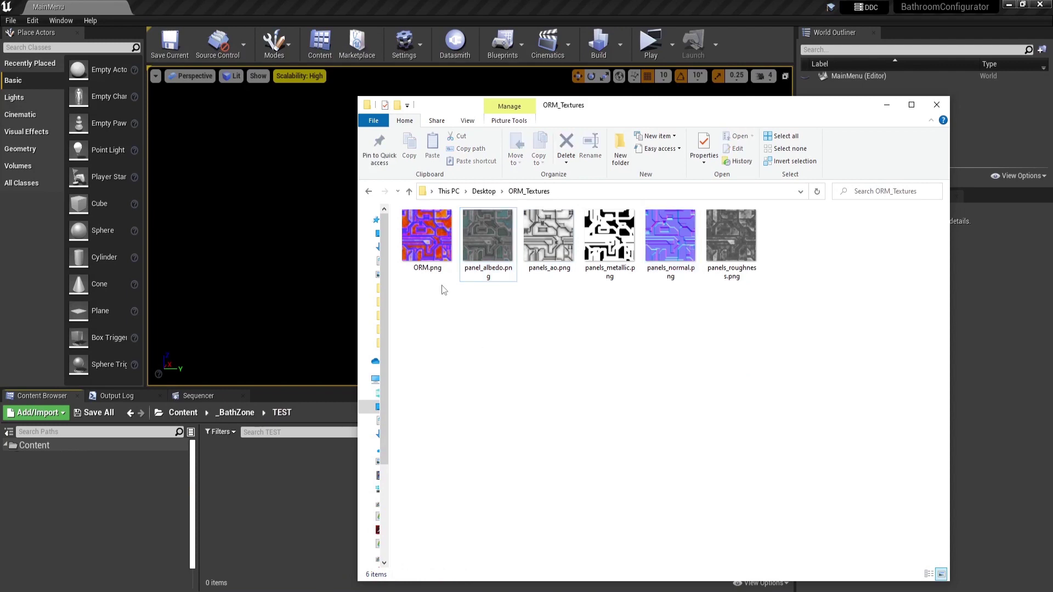
left_click(433, 241)
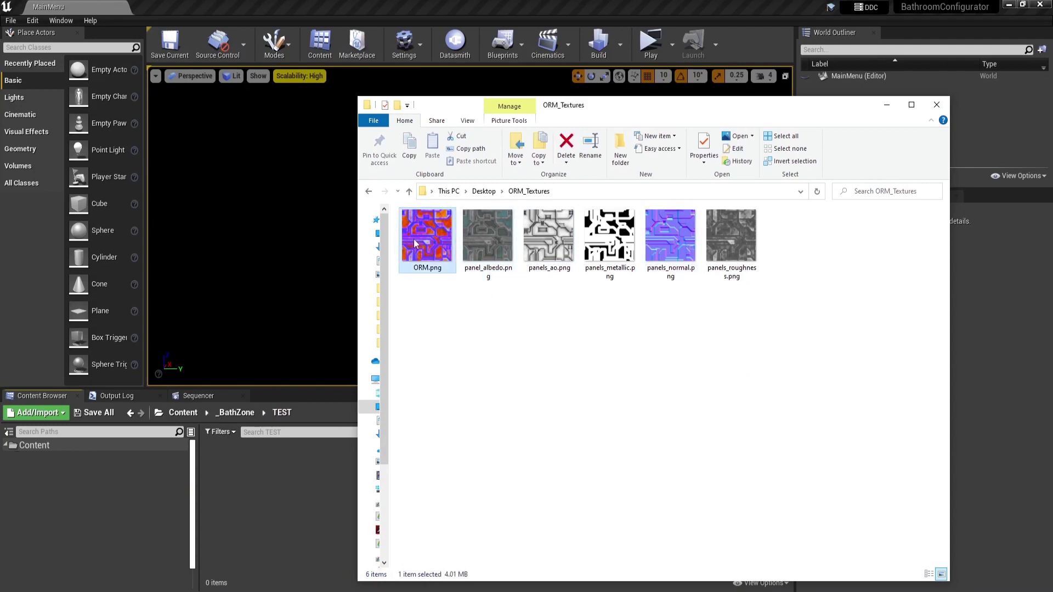
left_click(500, 247)
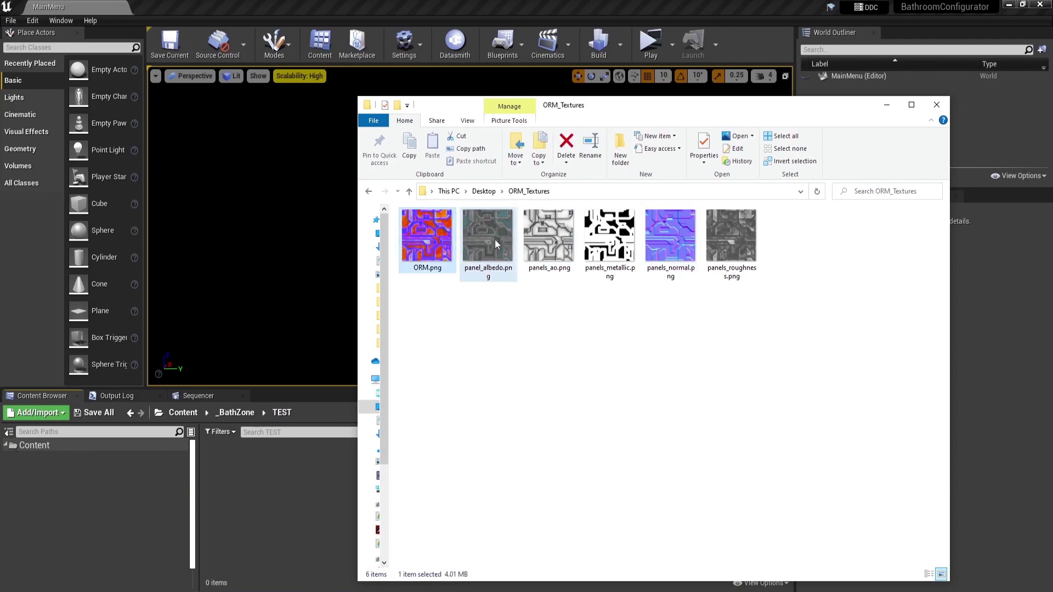
left_click(670, 242, "ctrl")
left_click(428, 236, "ctrl")
left_click_drag(427, 236, 294, 520)
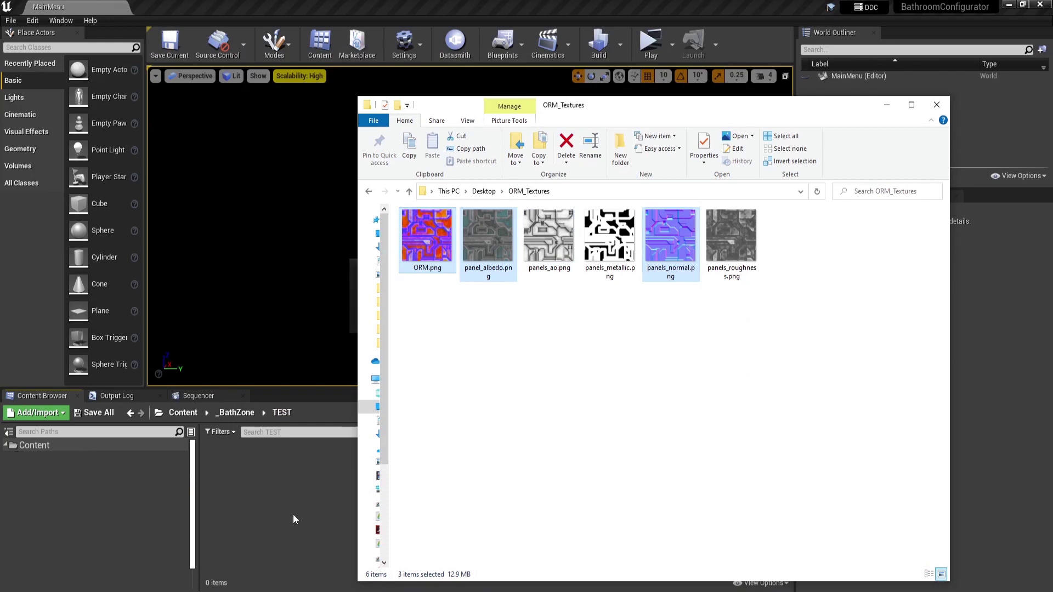
left_click(887, 105)
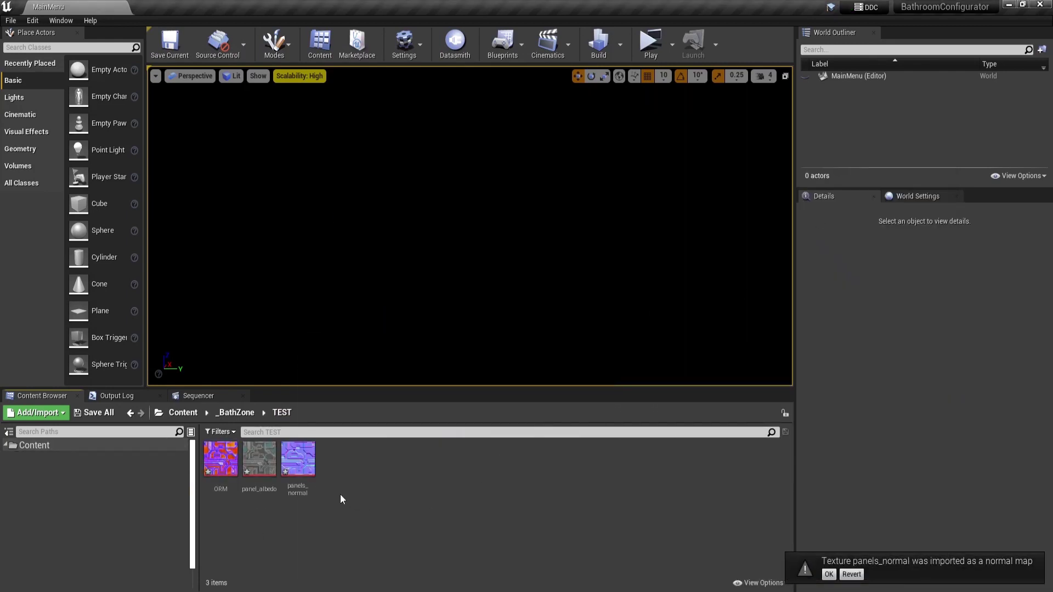
Inspect the imported panel_albedo and panels_normal textures in the texture editor.
double_click(257, 466)
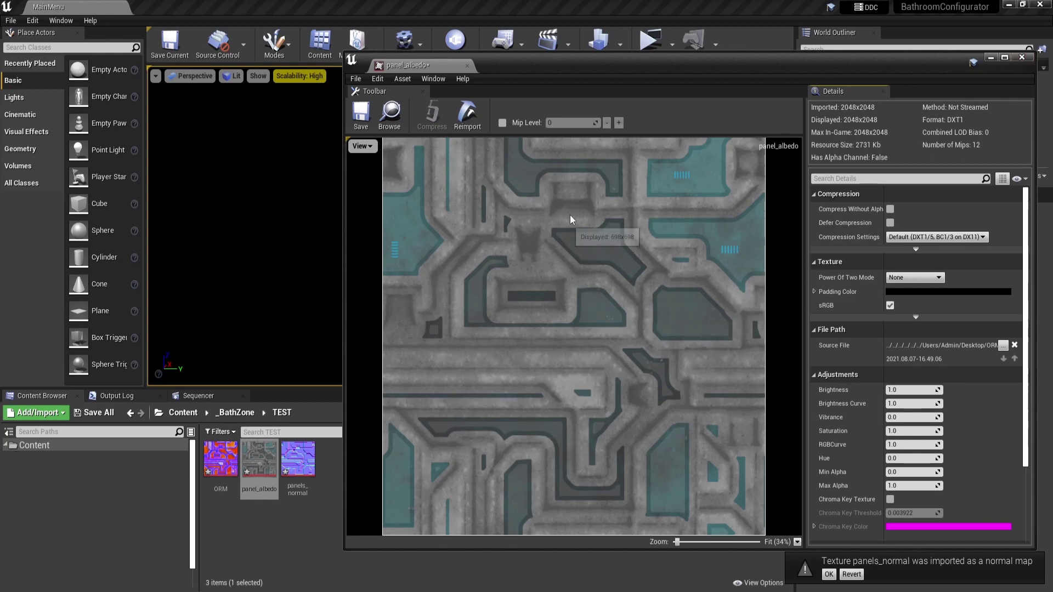
left_click(1020, 57)
mouse_move(229, 462)
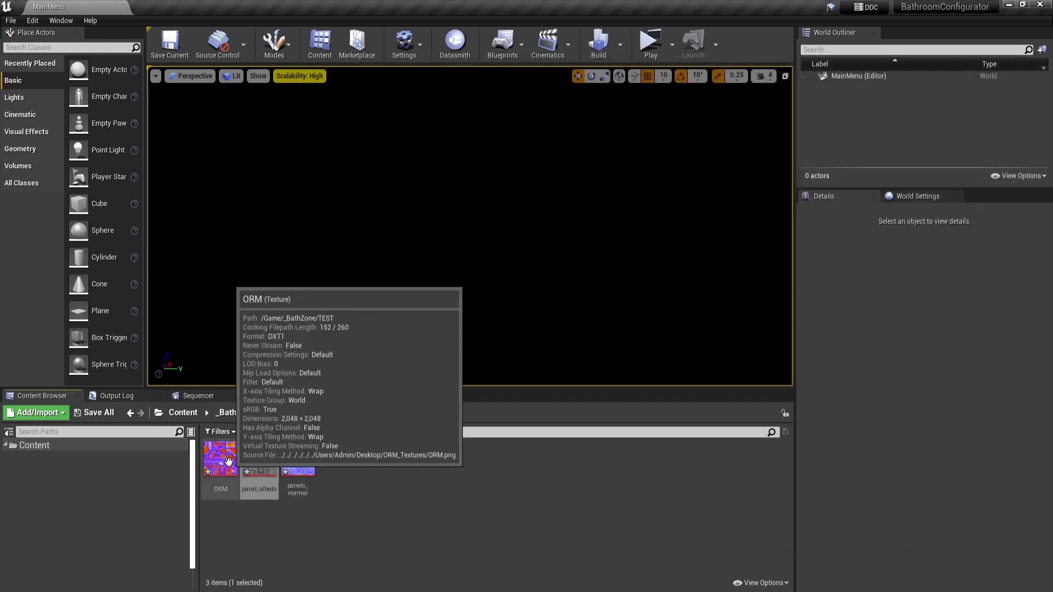
double_click(298, 460)
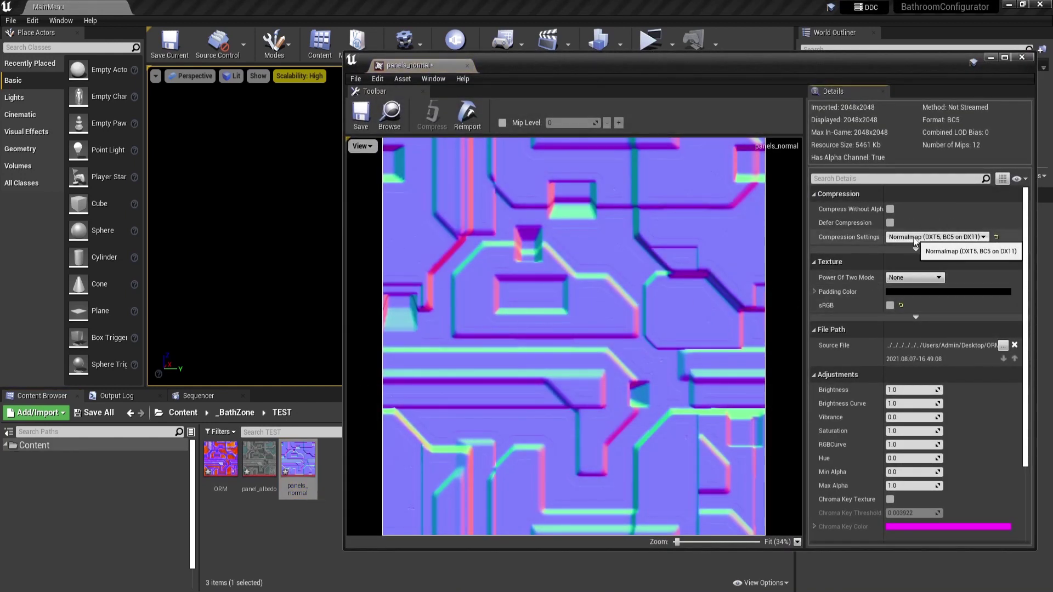
left_click(1022, 58)
Set the ORM texture's compression to Masks (no sRGB).
double_click(220, 460)
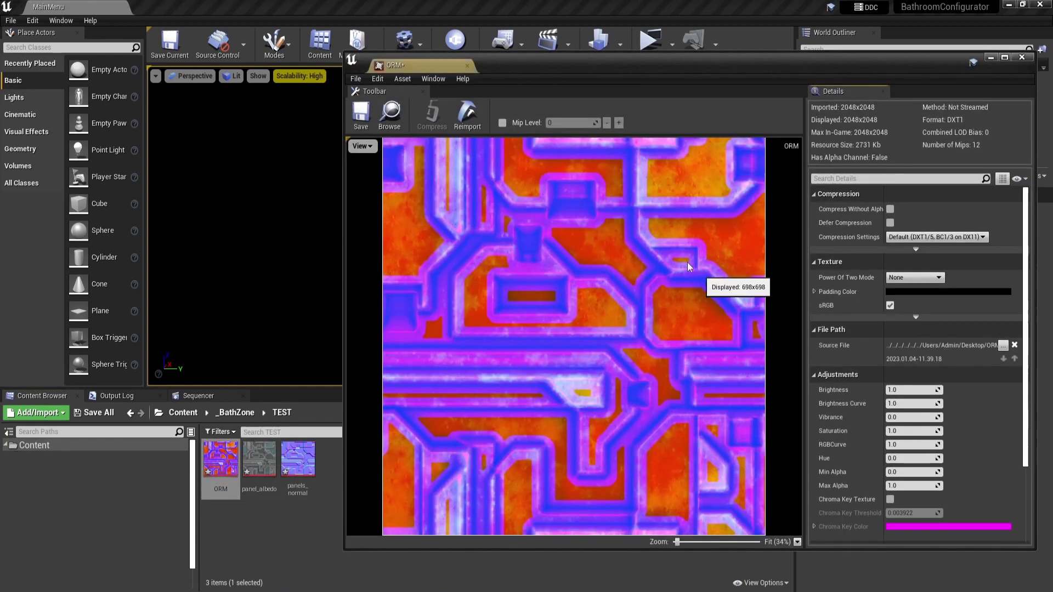
left_click(917, 239)
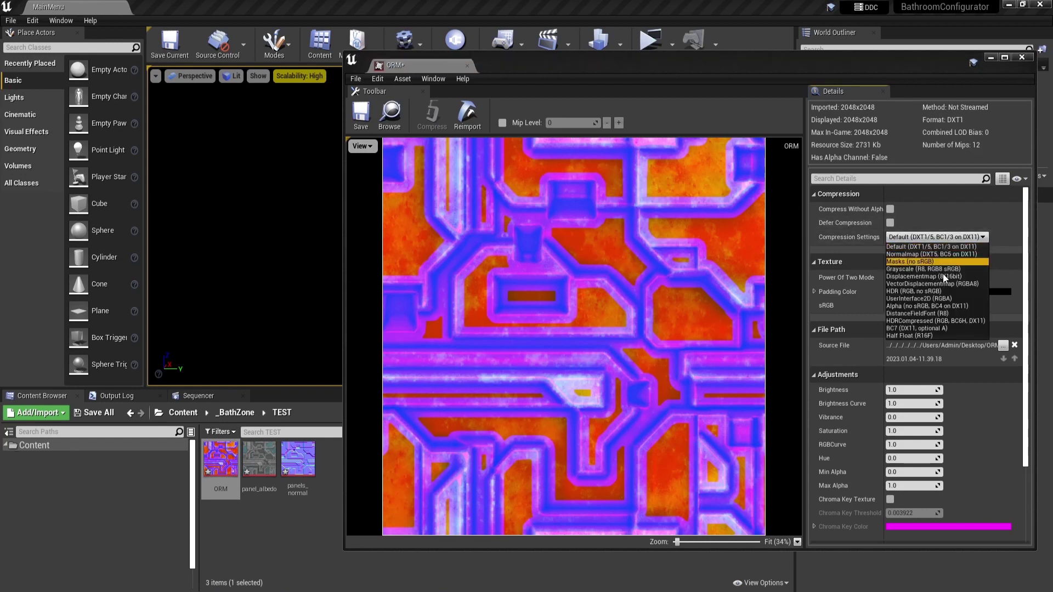
left_click(906, 262)
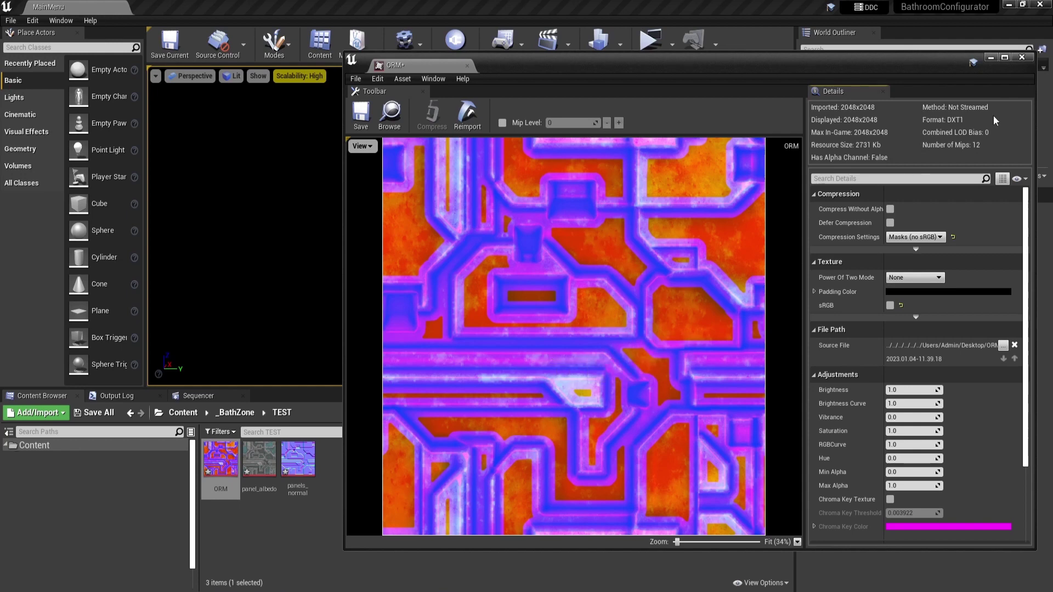
left_click(1021, 58)
Create a new Material in TEST named M_ORM and open it.
left_click(373, 475)
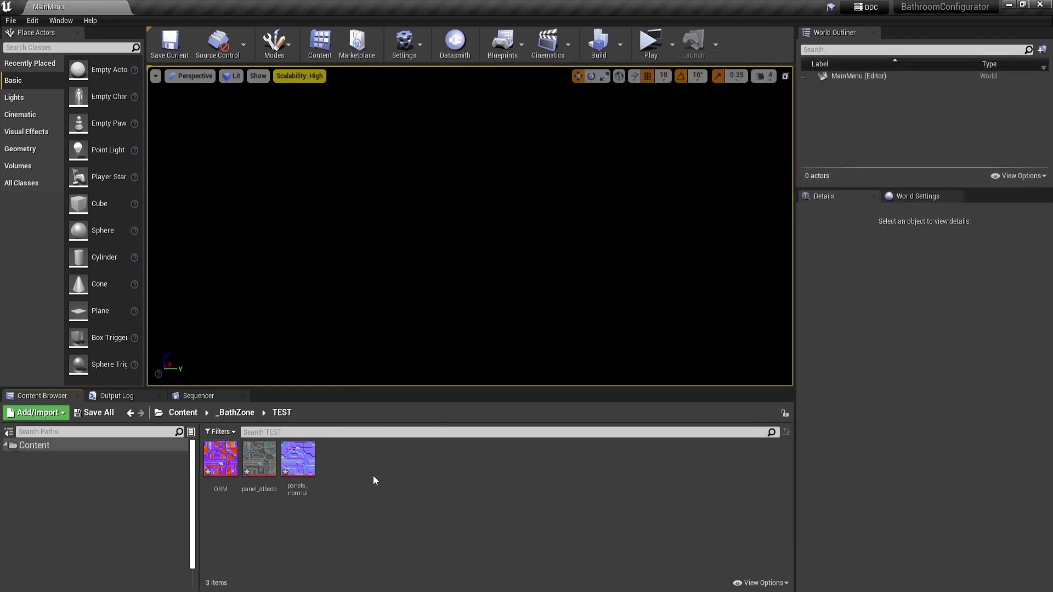
right_click(378, 471)
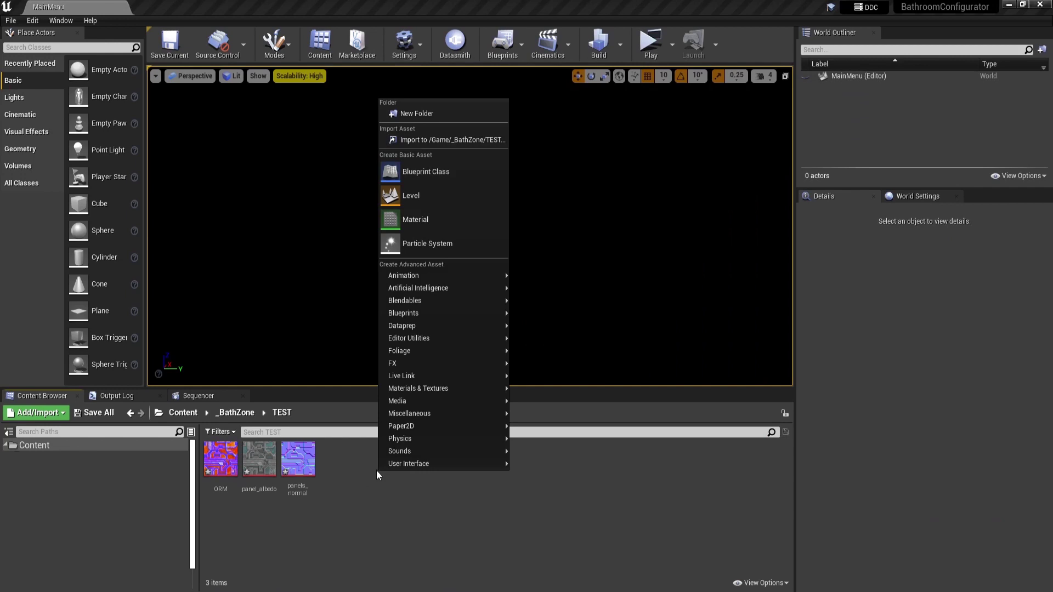
left_click(436, 220)
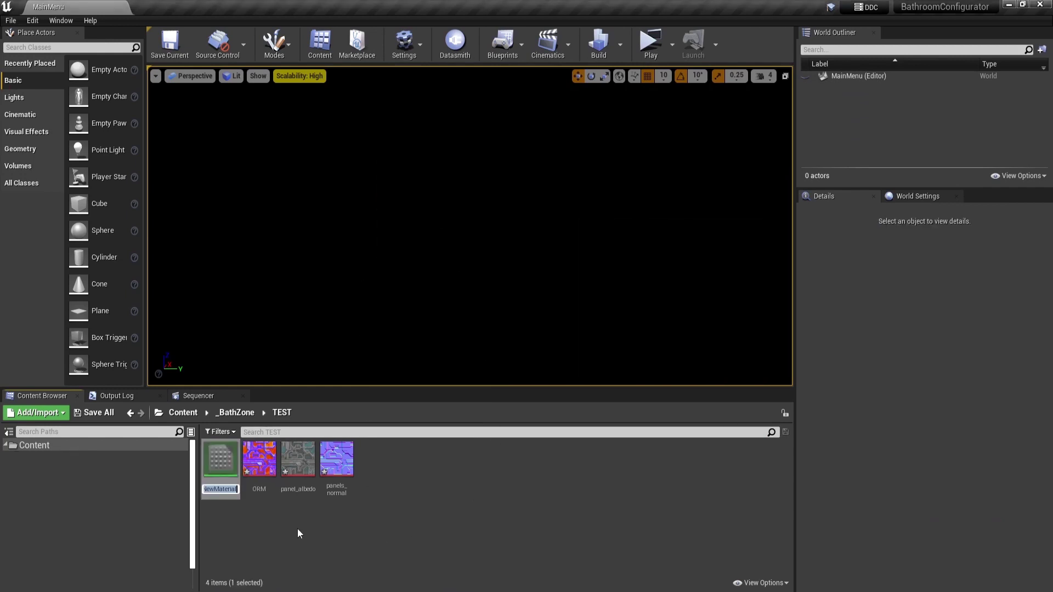
type("M_")
type("Pan")
key("BackSpace")
key("BackSpace")
key("BackSpace")
type("ORM")
key("Return")
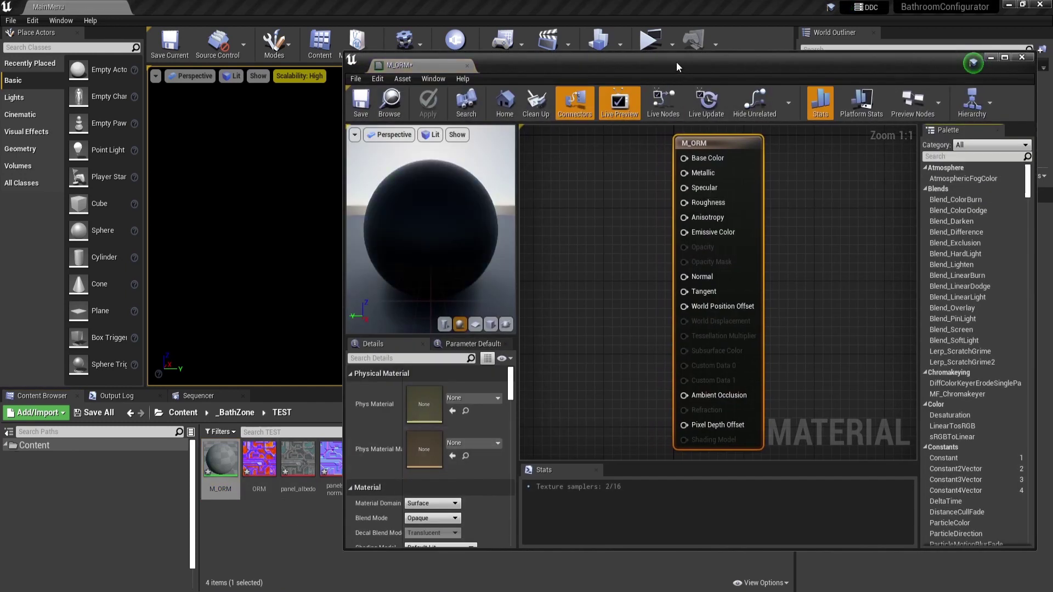
Drag panel_albedo, ORM and panels_normal from the Content Browser into M_ORM and maximize the editor.
left_click_drag(676, 61, 710, 51)
left_click(335, 461)
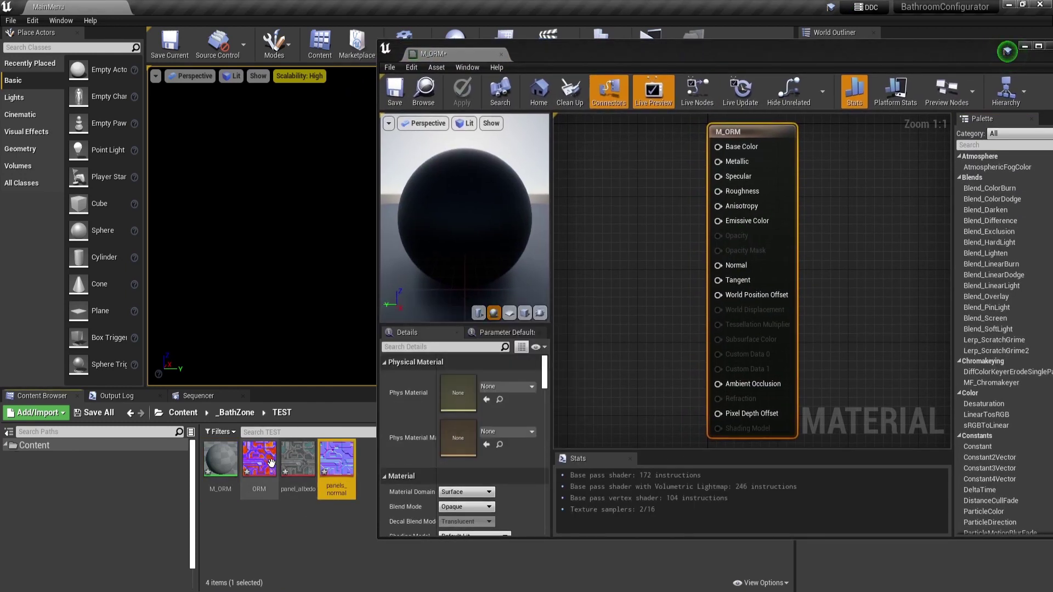
left_click(271, 463, "shift")
left_click_drag(270, 464, 605, 220)
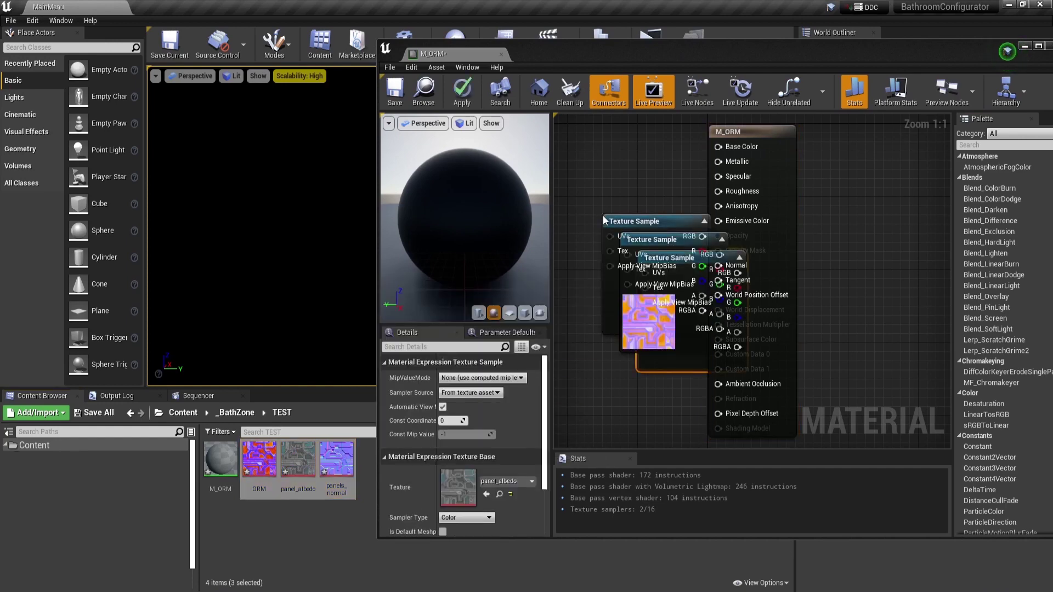
scroll(864, 225, "down", 1)
left_click(1038, 46)
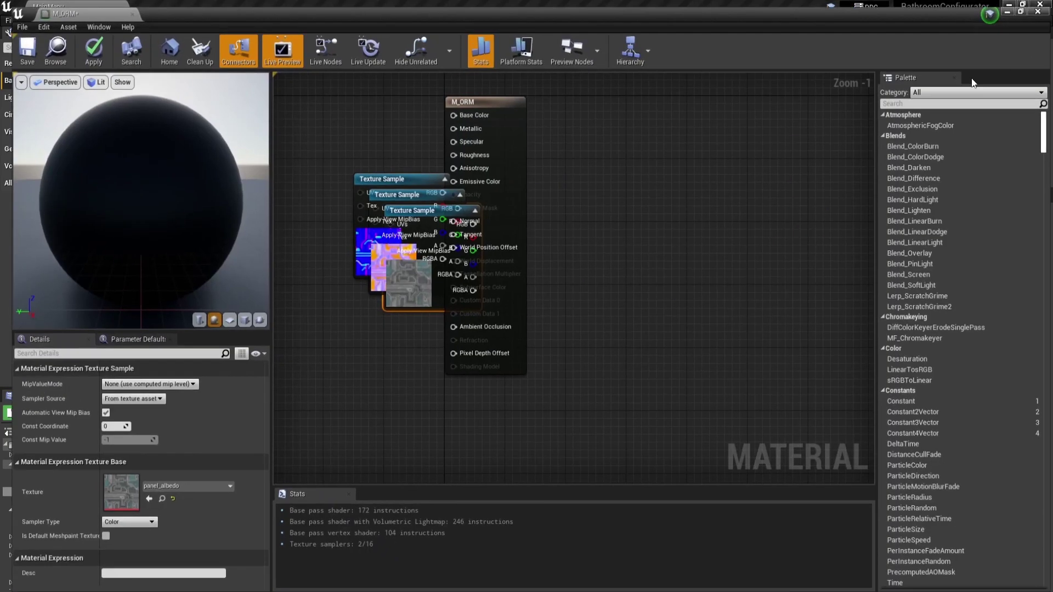
Stack the texture nodes top to bottom: panel_albedo, ORM, then panels_normal.
right_click_drag(428, 189, 567, 201)
left_click_drag(570, 199, 420, 337)
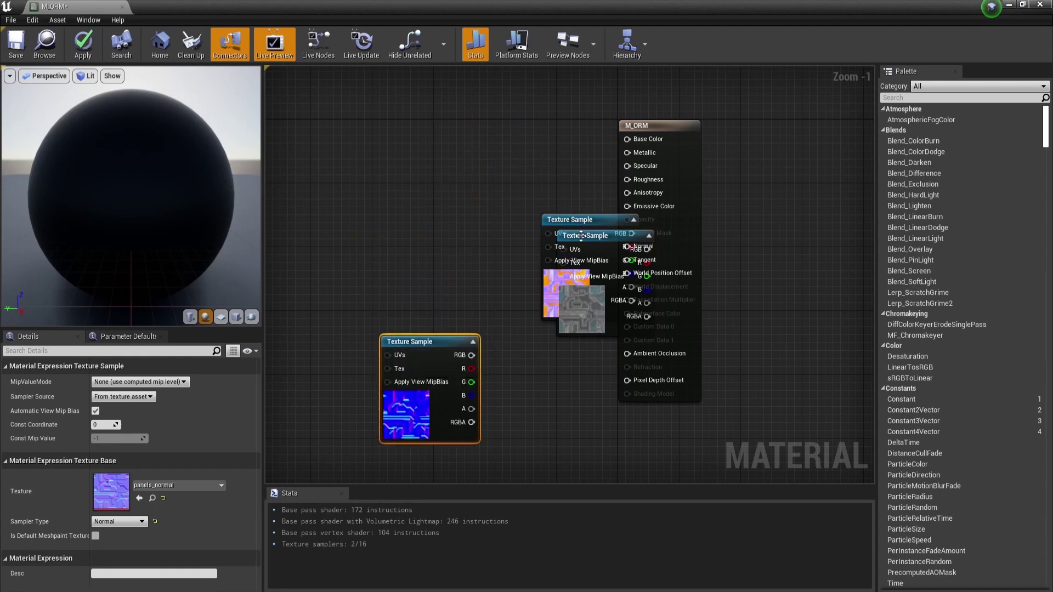
left_click_drag(581, 236, 412, 87)
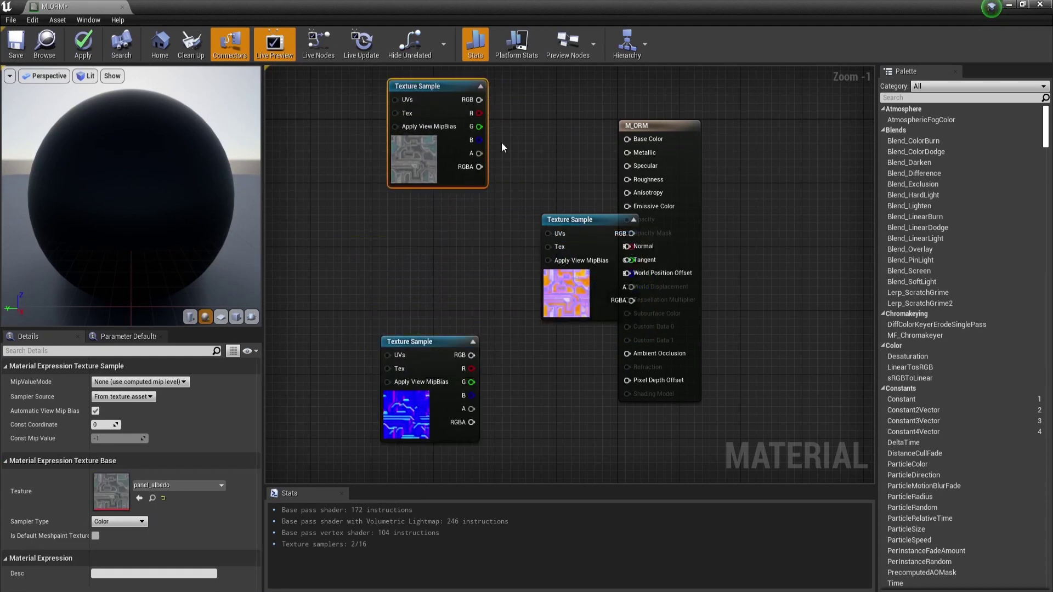
left_click_drag(584, 223, 424, 222)
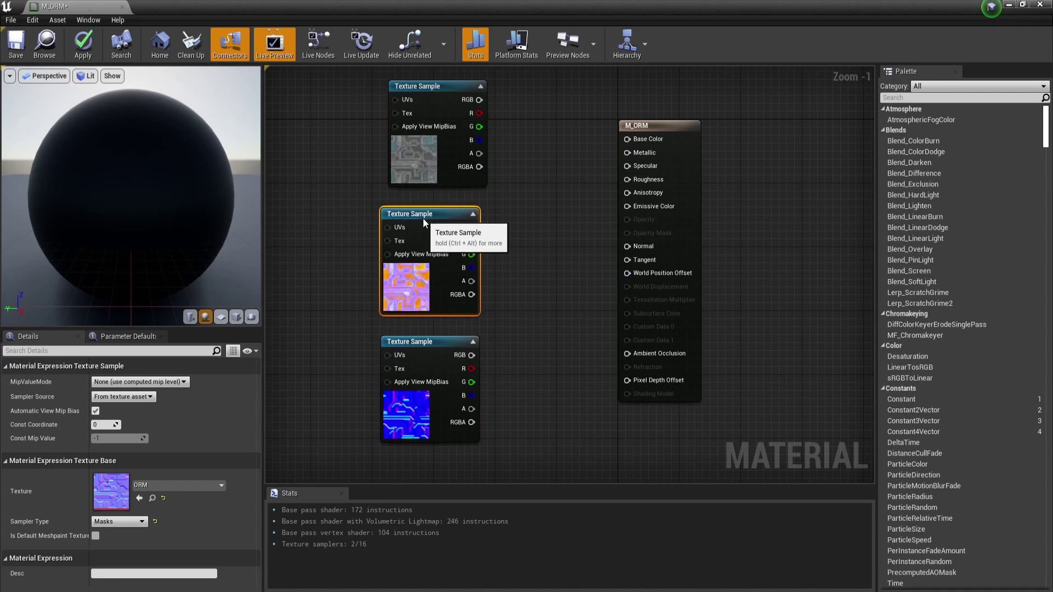
left_click_drag(433, 341, 432, 404)
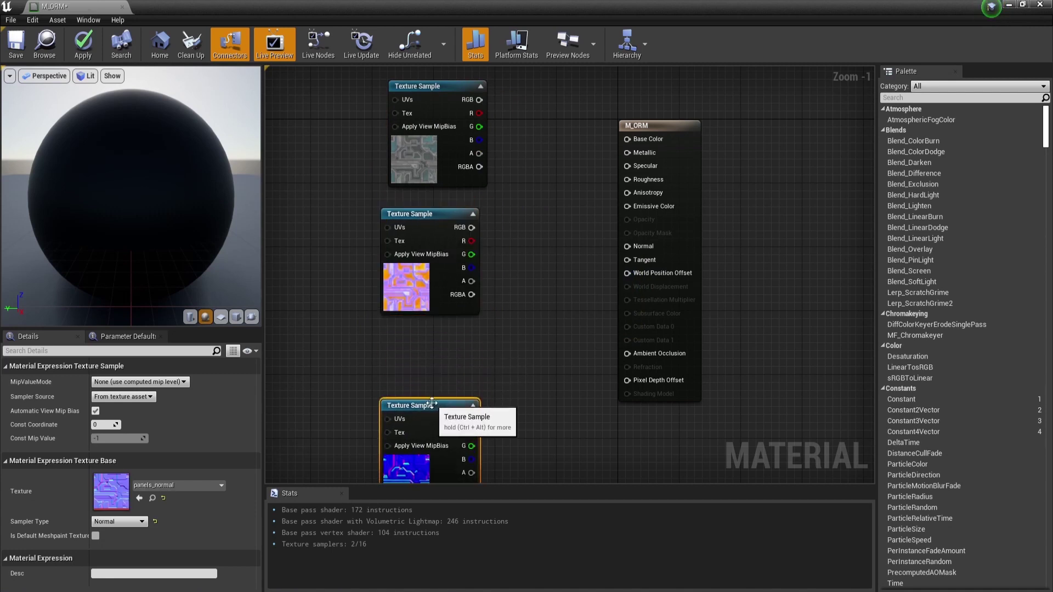
left_click_drag(432, 217, 432, 240)
scroll(564, 242, "down", 1)
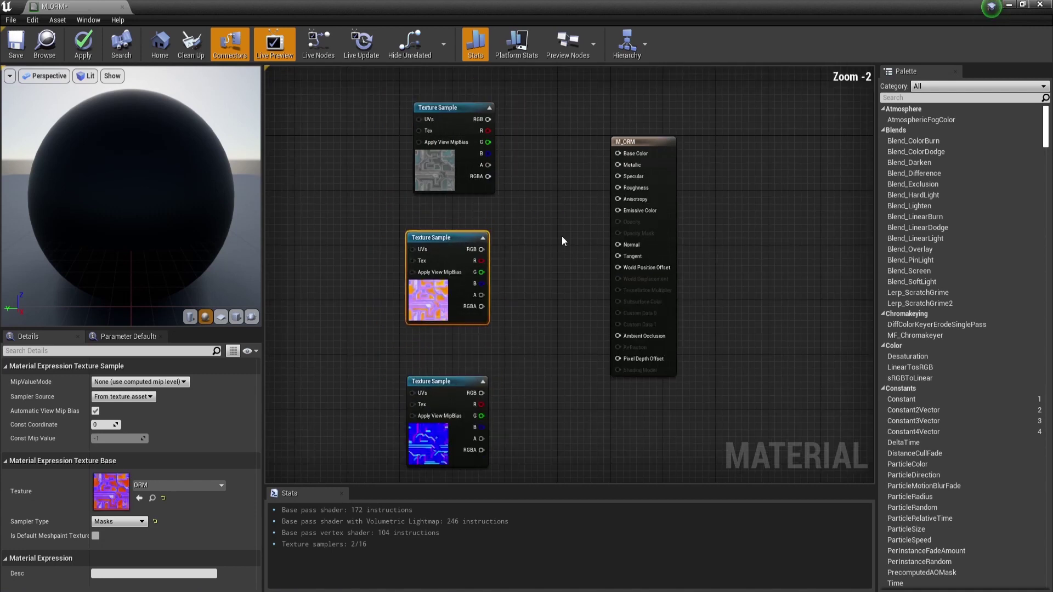
Wire panel_albedo's RGB output into Base Color.
right_click_drag(563, 242, 661, 229)
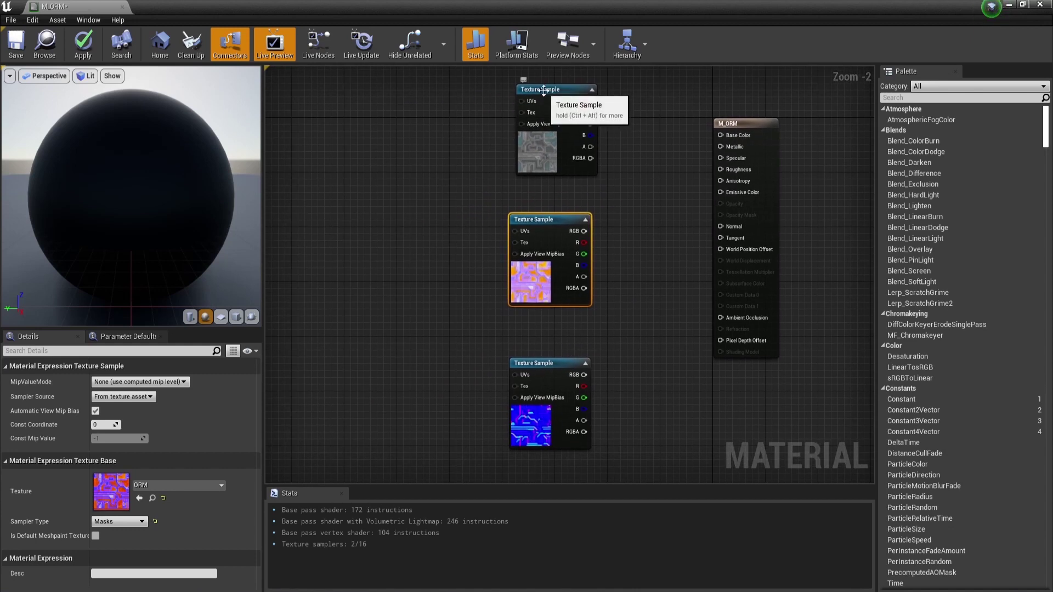
left_click(593, 115)
right_click_drag(606, 108, 599, 159)
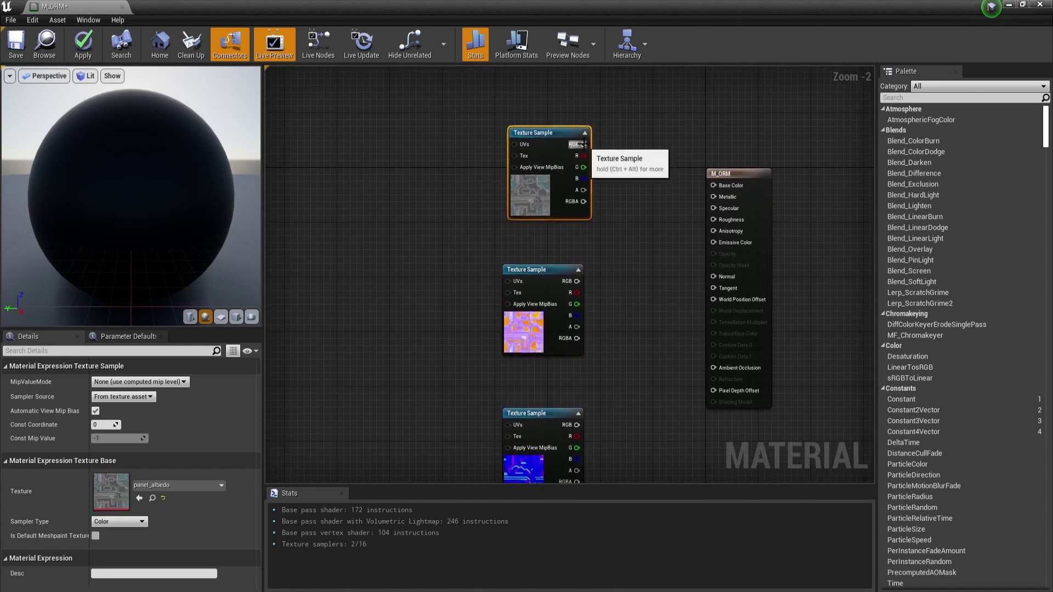
left_click_drag(583, 145, 713, 185)
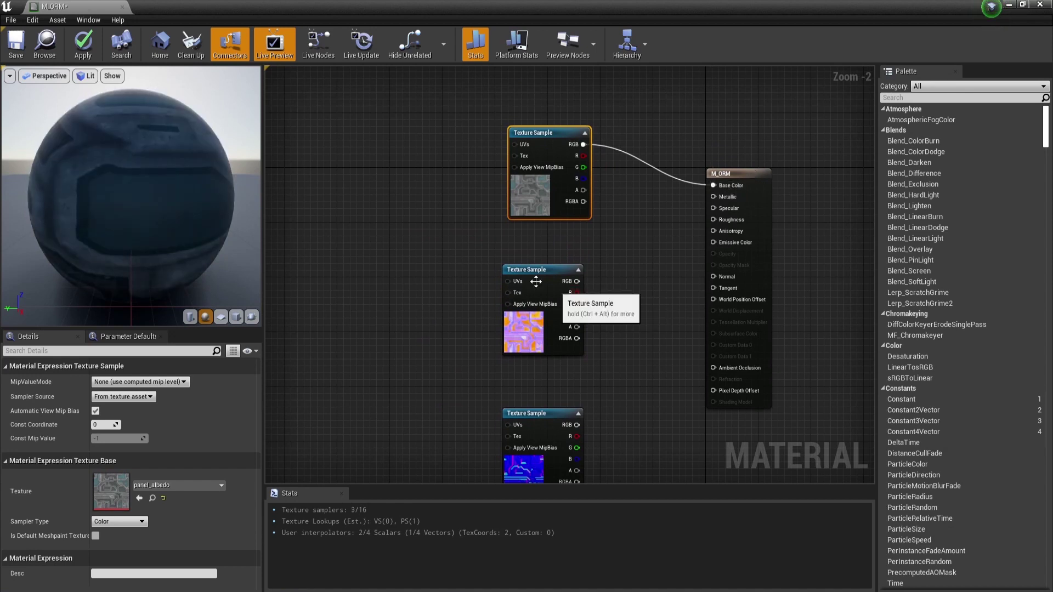
Wire ORM's R, G, B to Ambient Occlusion, Roughness and Metallic, then view Photoshop's orm.psd diagram.
left_click_drag(536, 273, 528, 273)
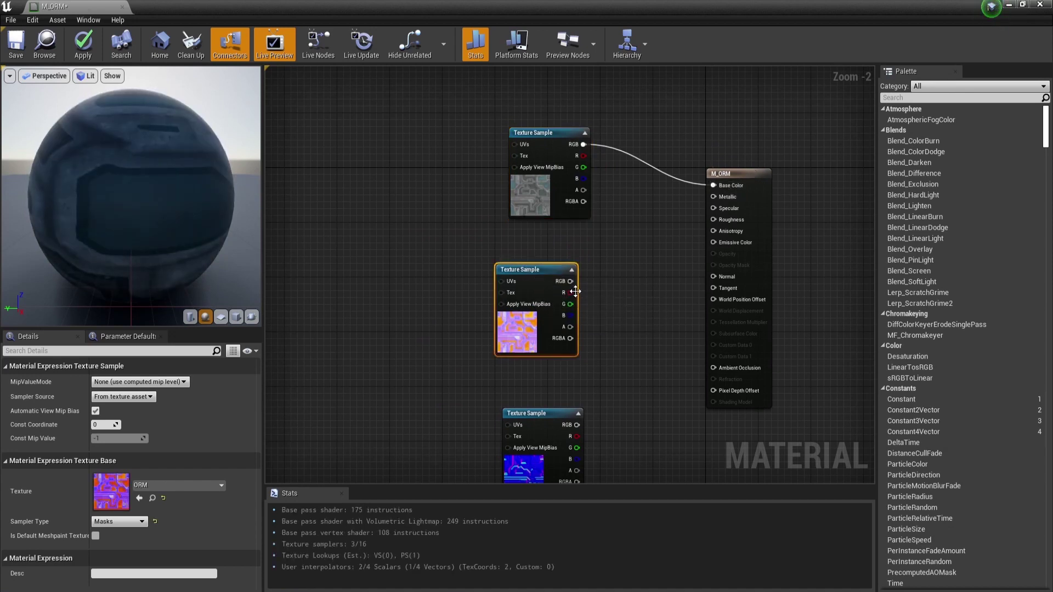
left_click_drag(571, 293, 713, 368)
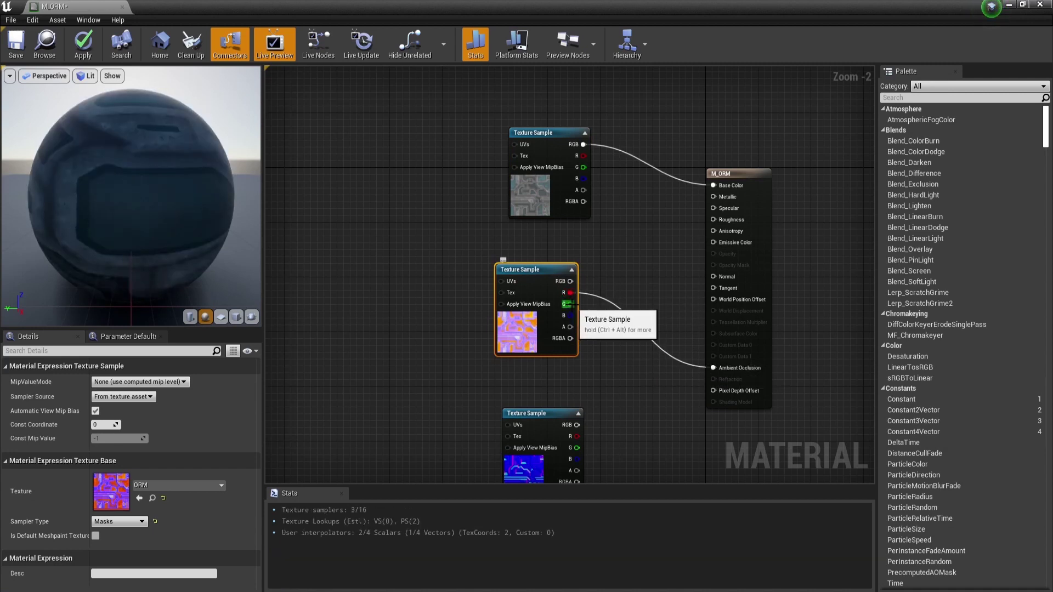
left_click_drag(571, 304, 720, 219)
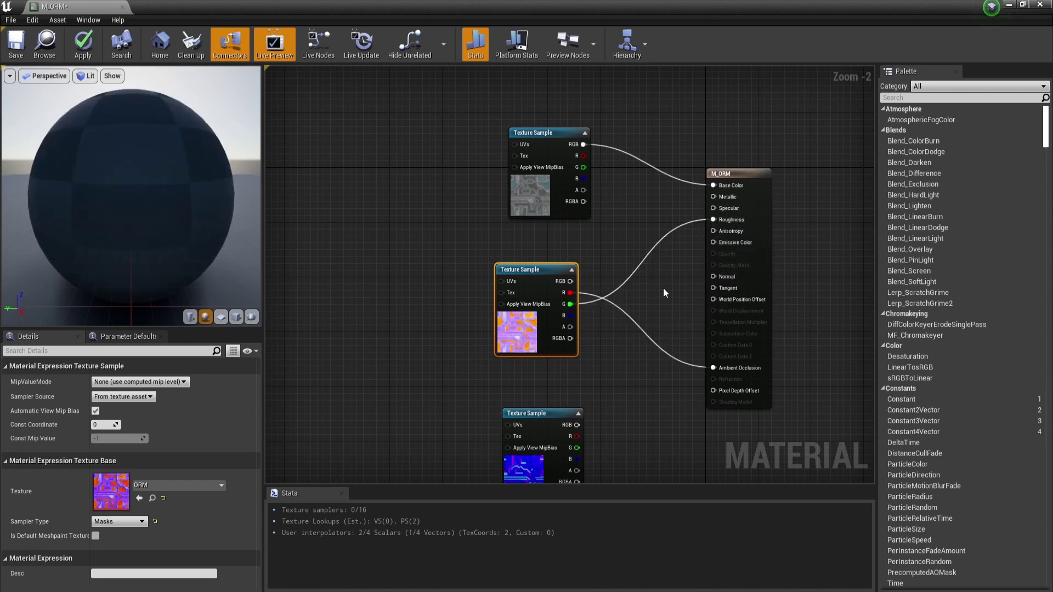
left_click_drag(574, 318, 714, 197)
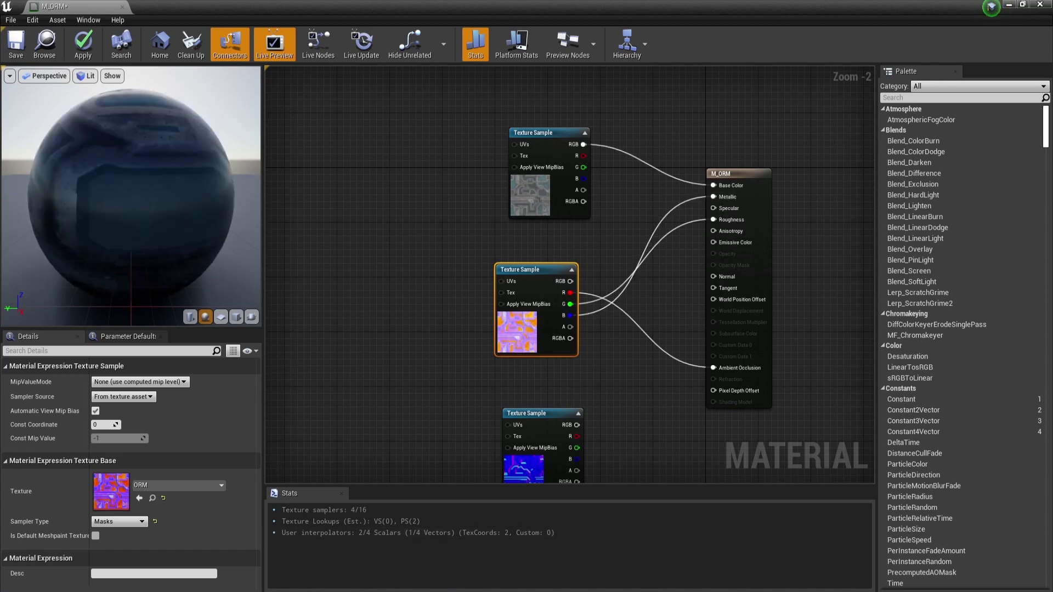
left_click(297, 560)
left_click(97, 44)
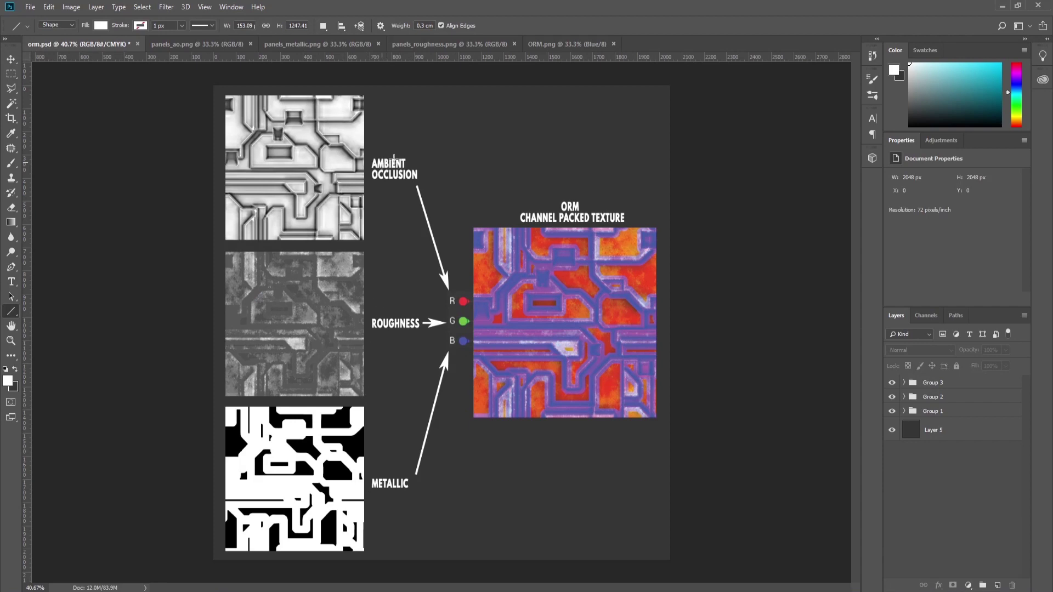
Back in the M_ORM editor, connect panels_normal's RGB to the Normal input.
mouse_move(444, 590)
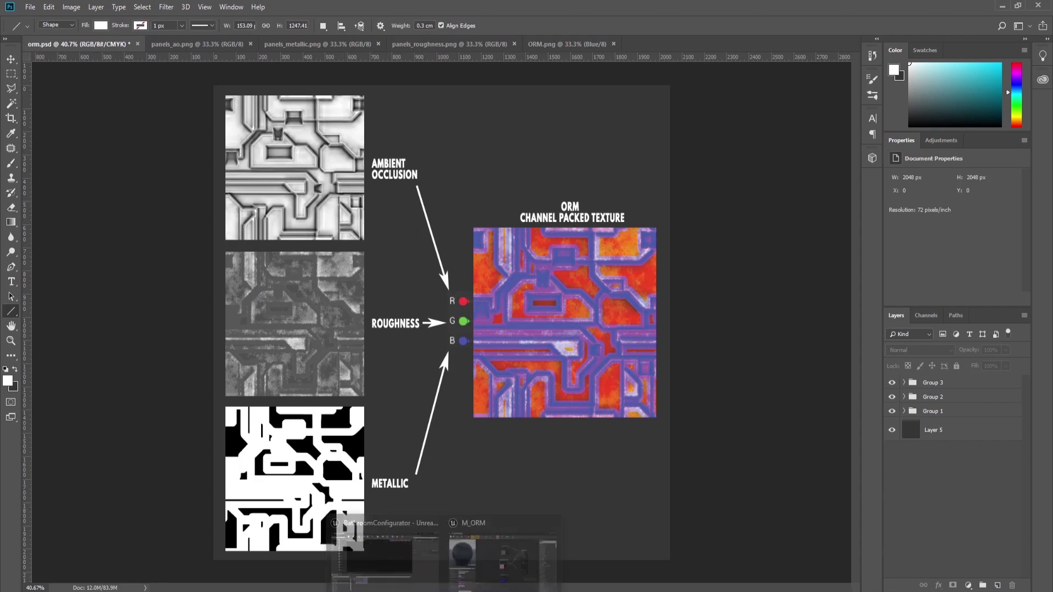
left_click(470, 577)
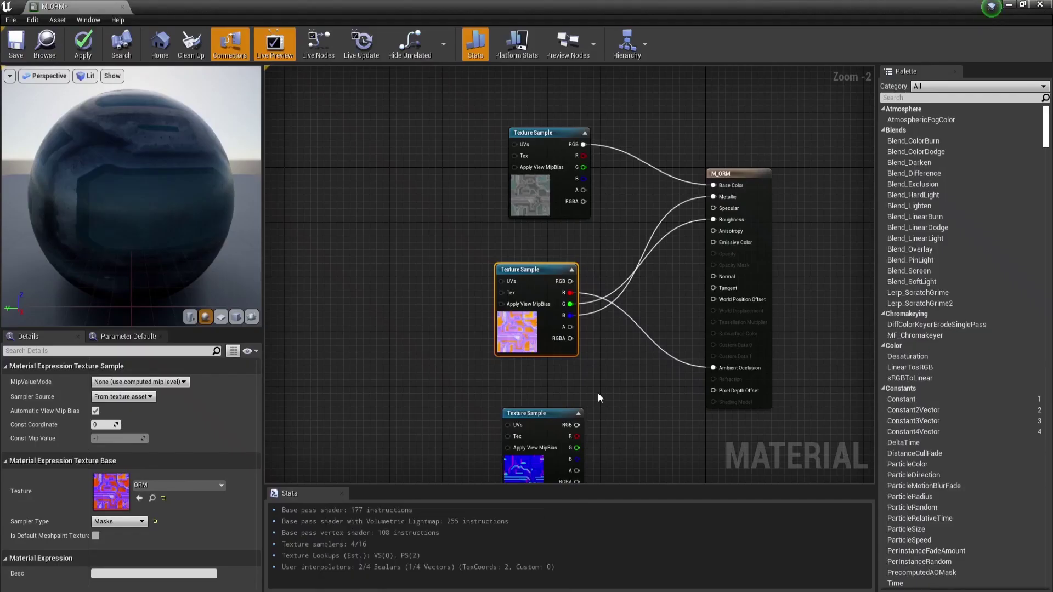
right_click_drag(603, 354, 657, 317)
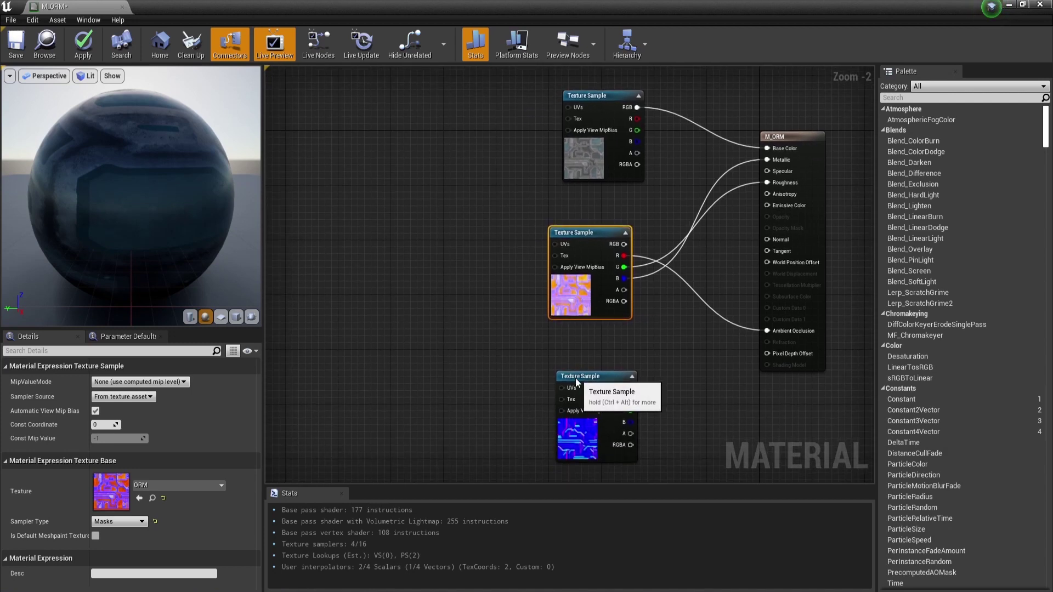
left_click_drag(576, 376, 569, 382)
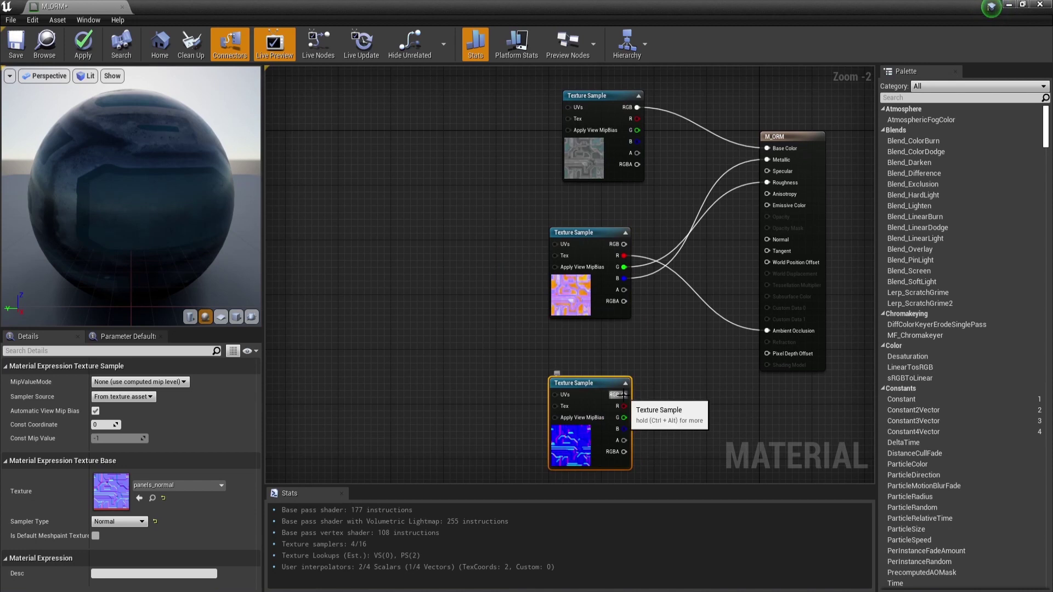
left_click_drag(624, 394, 770, 238)
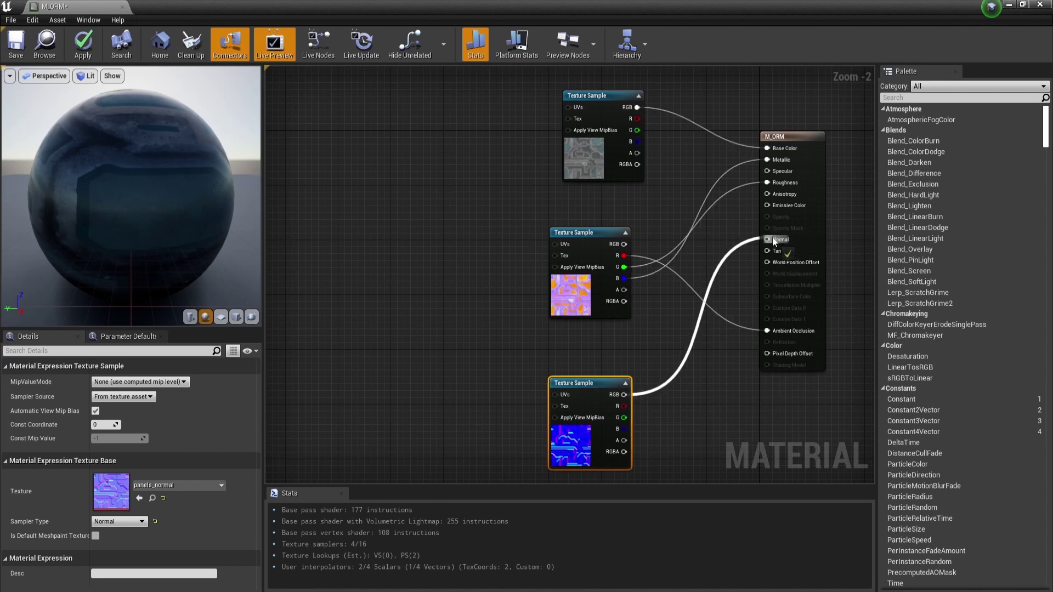
right_click_drag(678, 185, 735, 232)
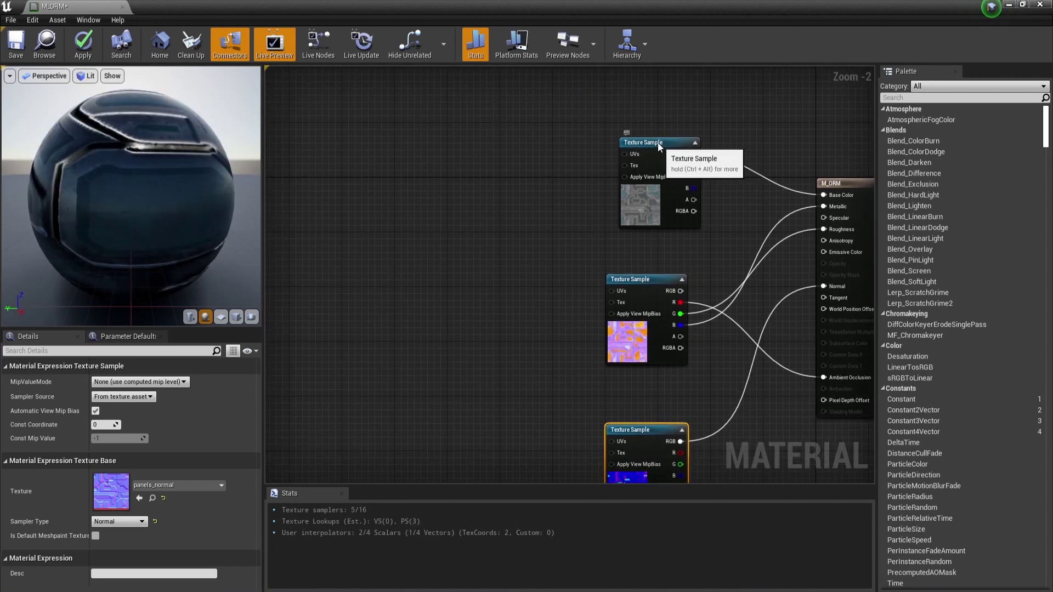
left_click_drag(657, 143, 648, 137)
scroll(600, 258, "down", 2)
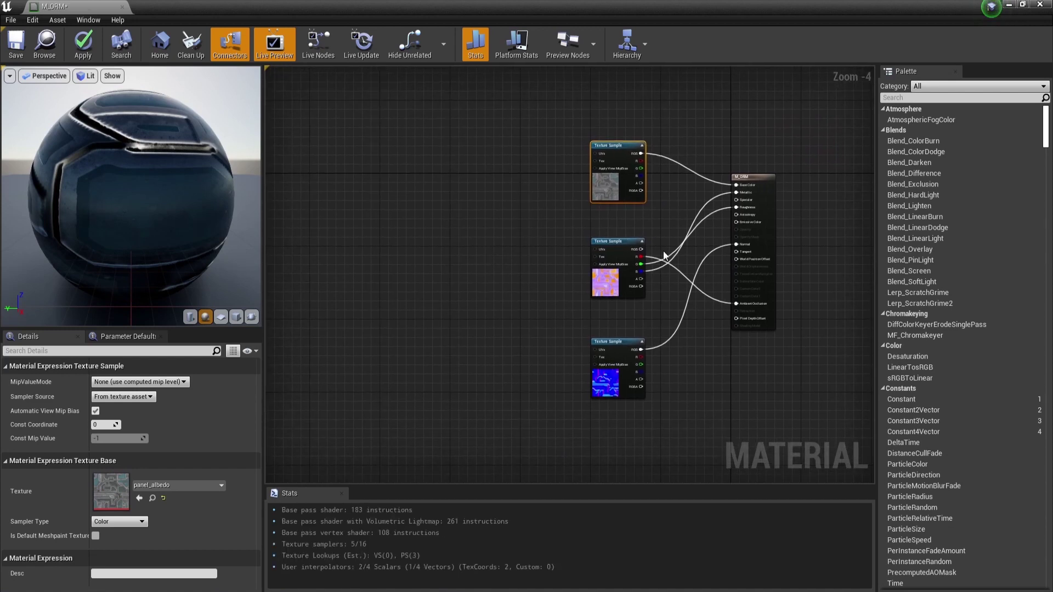
Orbit the preview sphere, then align panel_albedo, ORM and panels_normal in a neat column.
left_click_drag(167, 178, 182, 205)
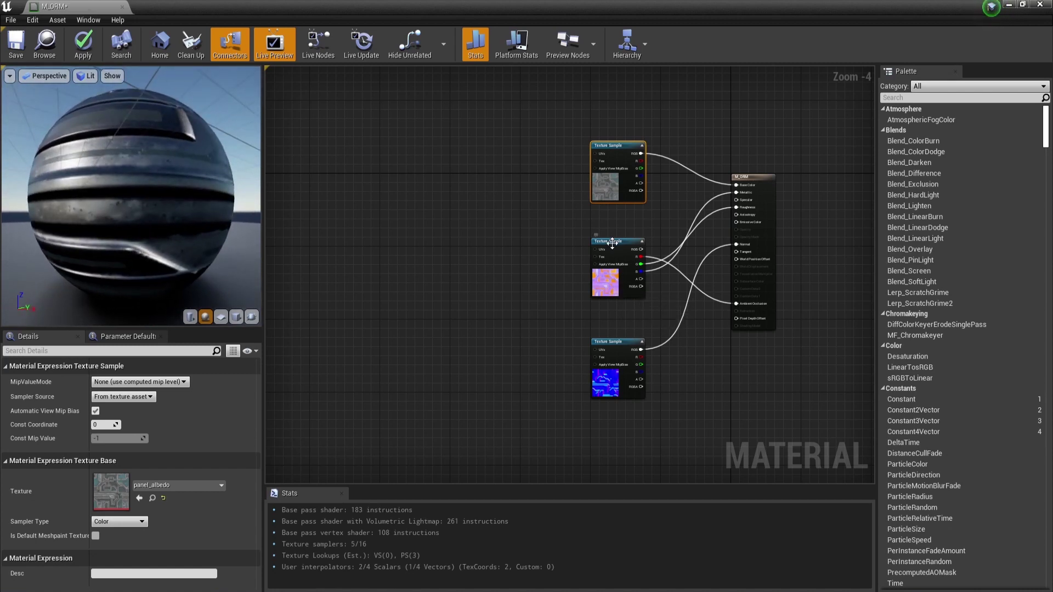
left_click_drag(610, 242, 607, 242)
left_click_drag(609, 147, 600, 147)
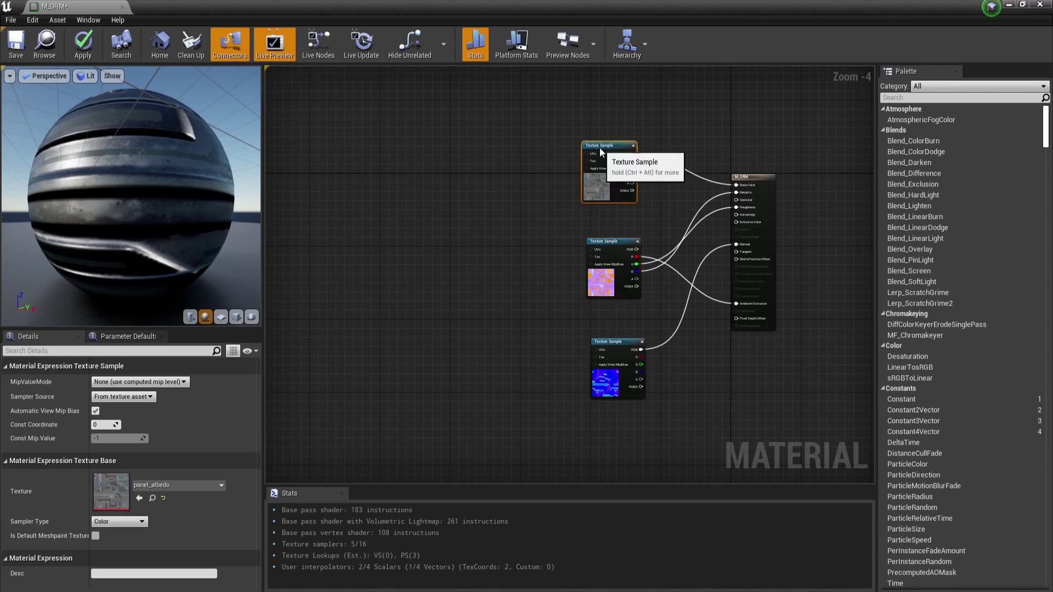
left_click_drag(620, 343, 607, 346)
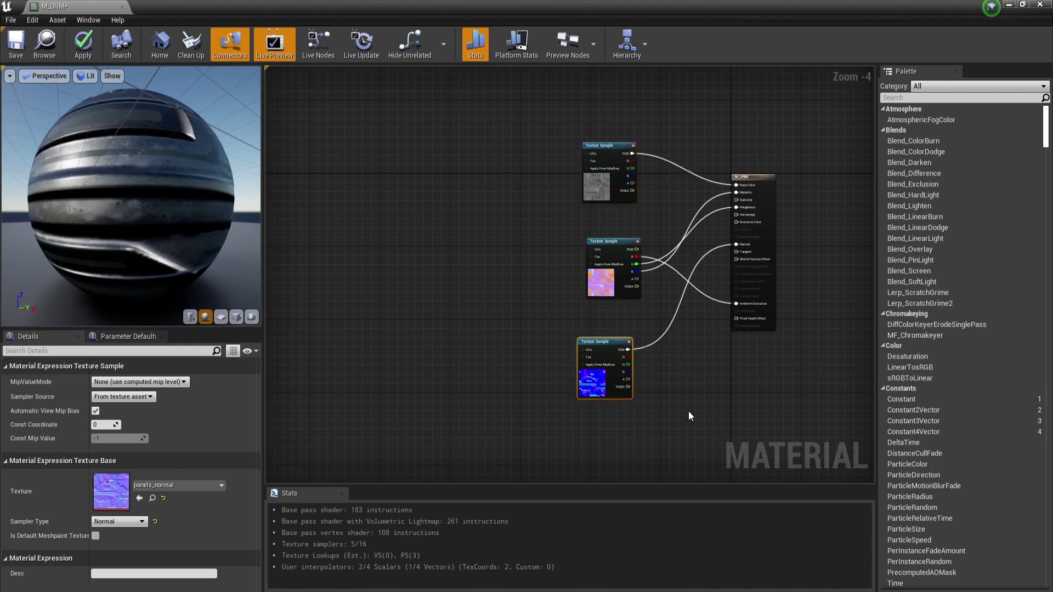
right_click_drag(689, 410, 707, 345)
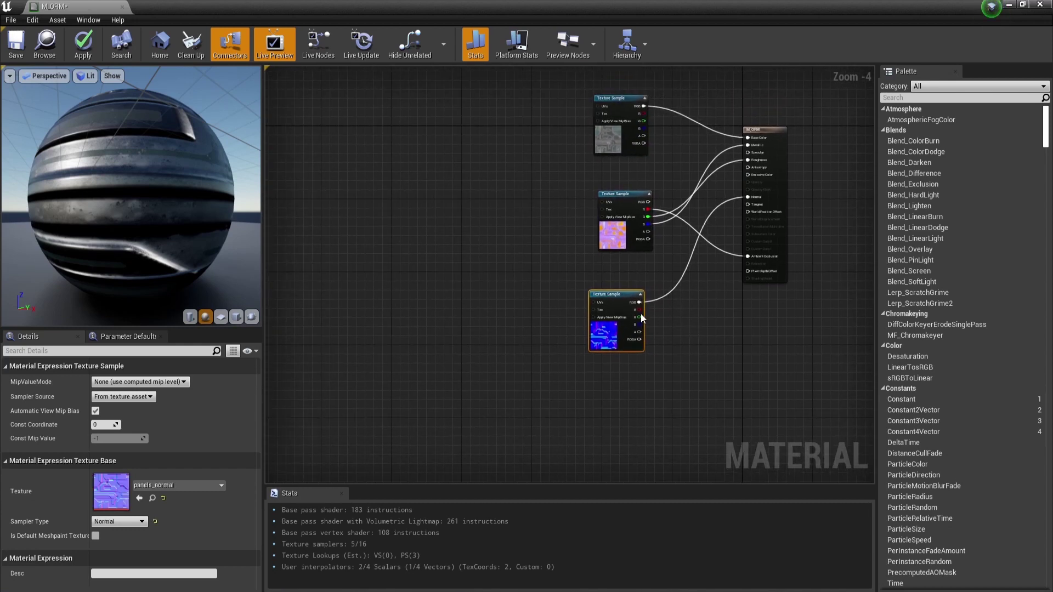
left_click_drag(623, 296, 630, 340)
left_click_drag(627, 194, 596, 203)
left_click_drag(632, 110, 602, 106)
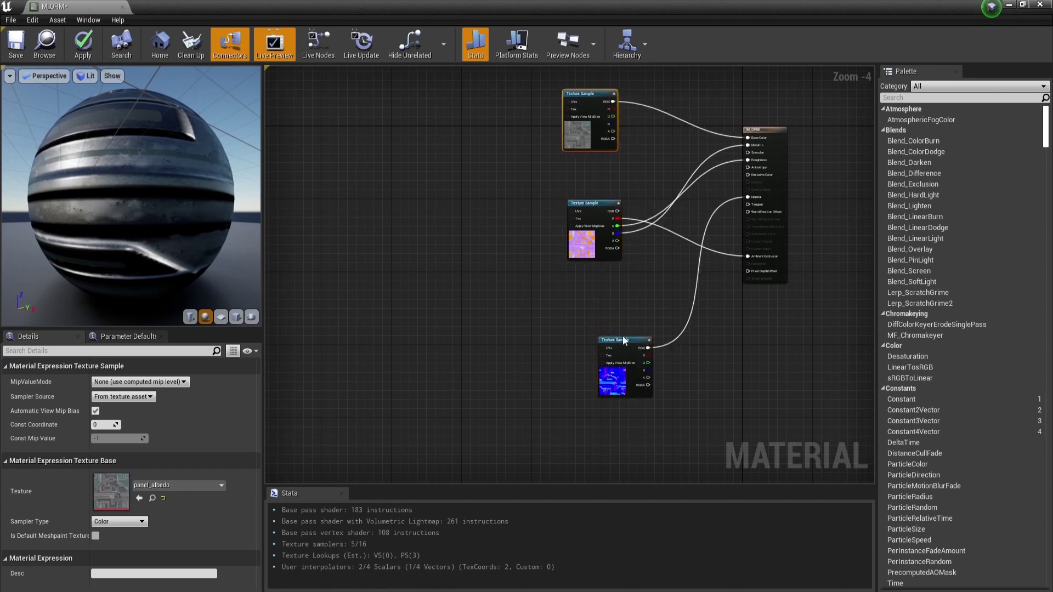
left_click_drag(621, 341, 598, 337)
right_click_drag(597, 337, 483, 258)
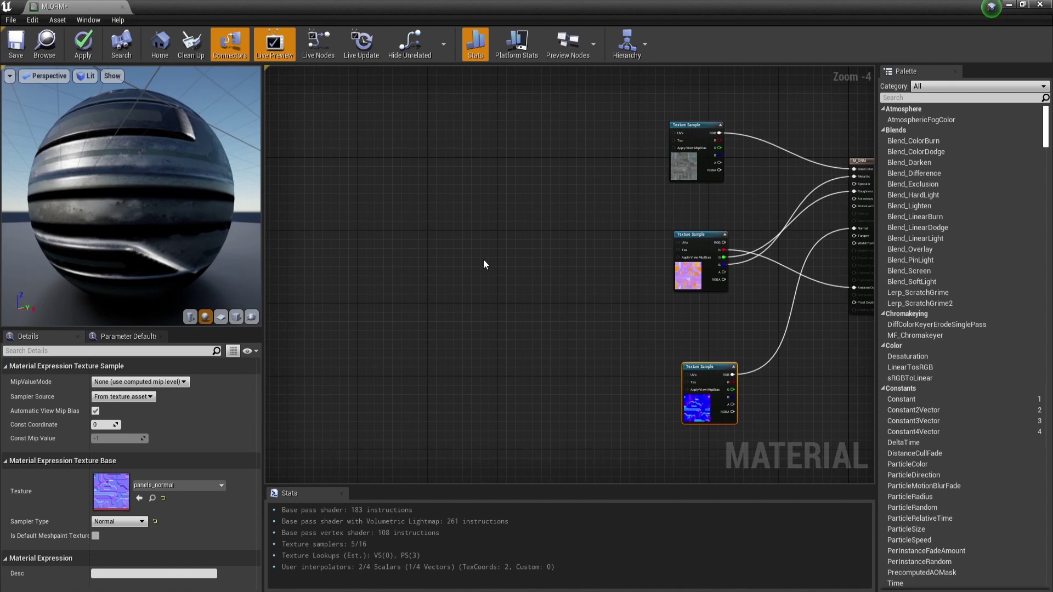
right_click(475, 213)
Add a TexCoord[0] node and a Multiply node left of the texture samples.
type("te")
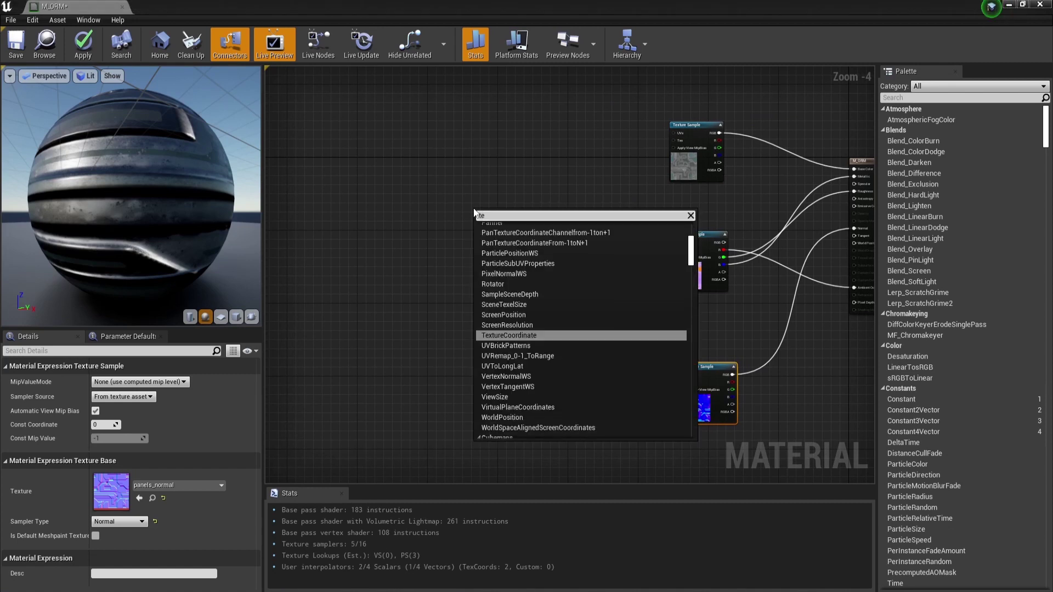
type("xtu")
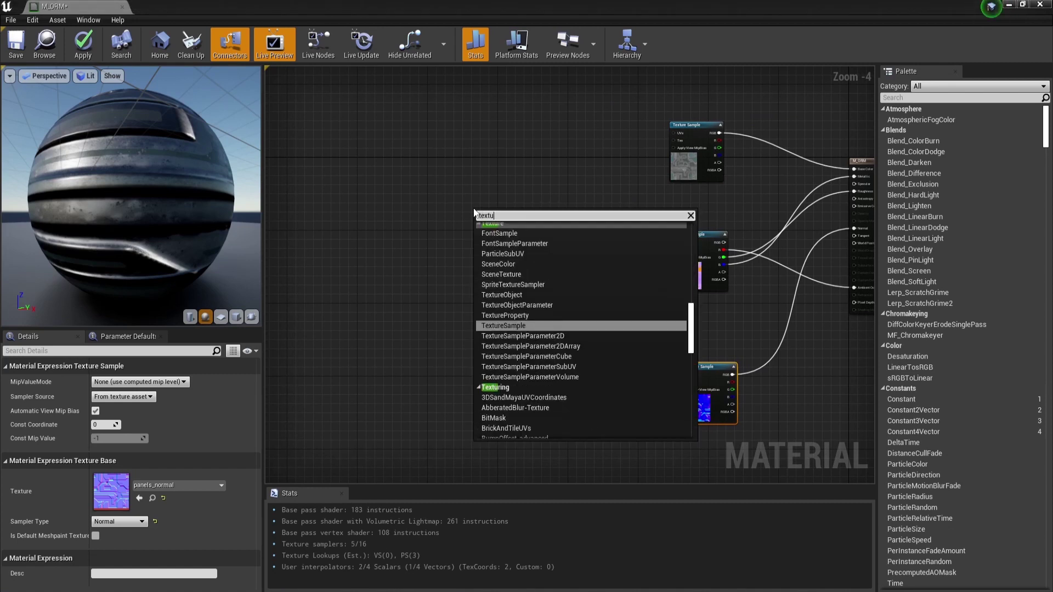
type("reco")
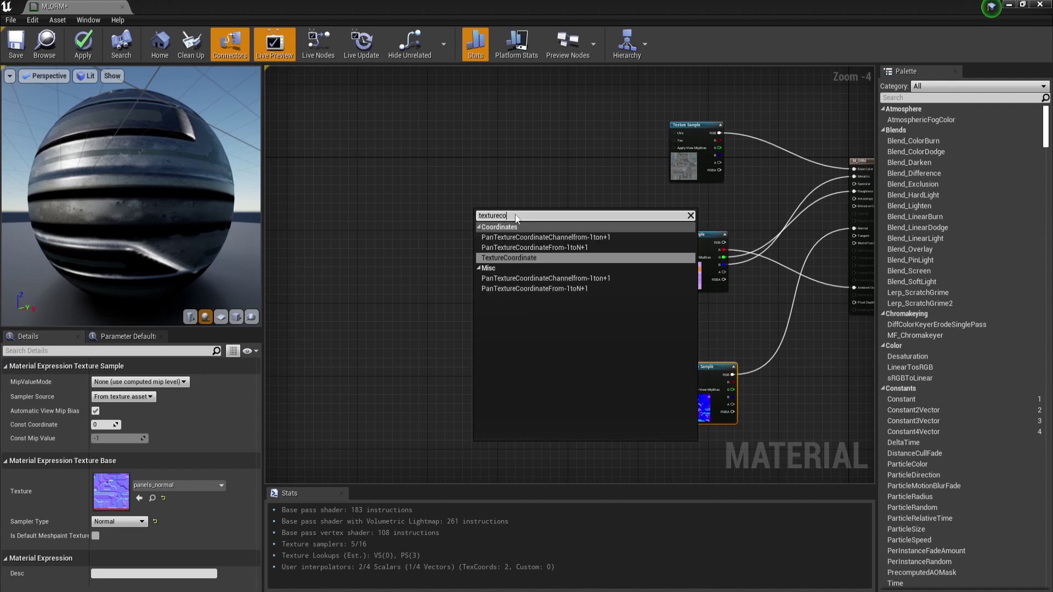
left_click(528, 257)
left_click_drag(481, 205, 535, 208)
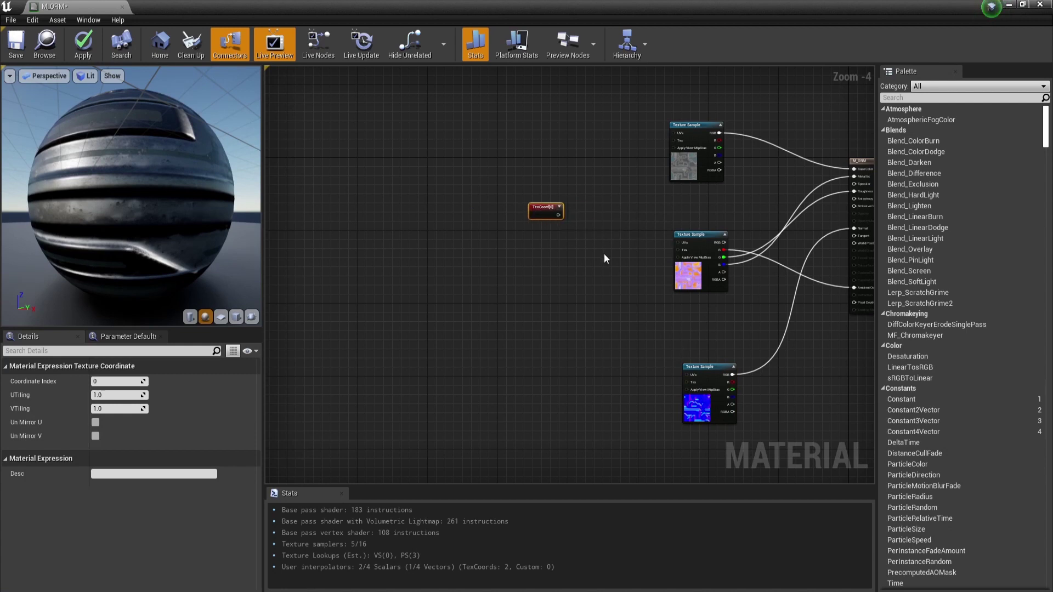
left_click(595, 241)
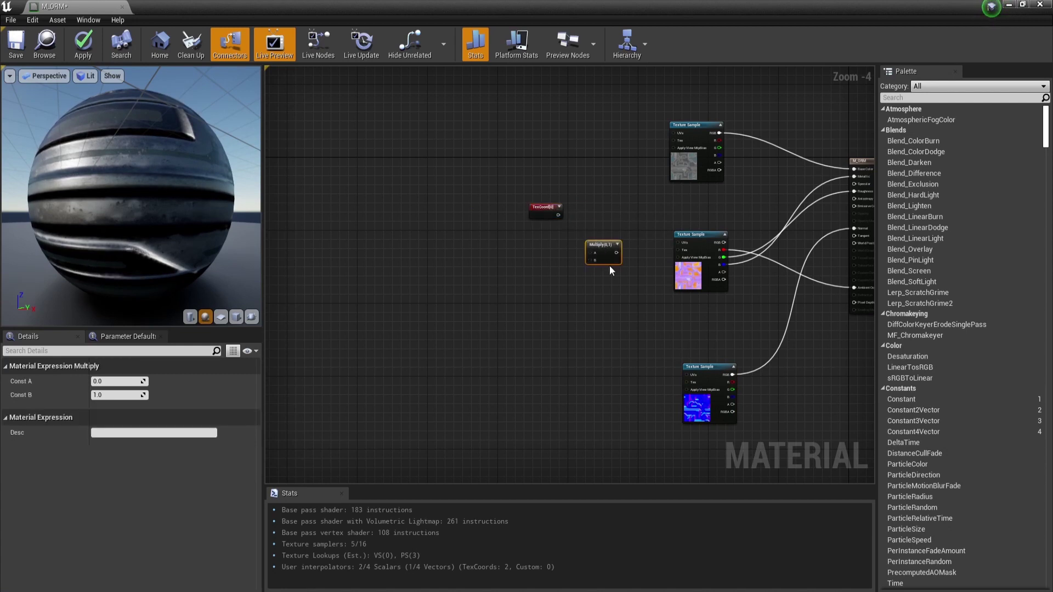
Add a Constant of 1 and convert it into a scalar parameter.
left_click(518, 285)
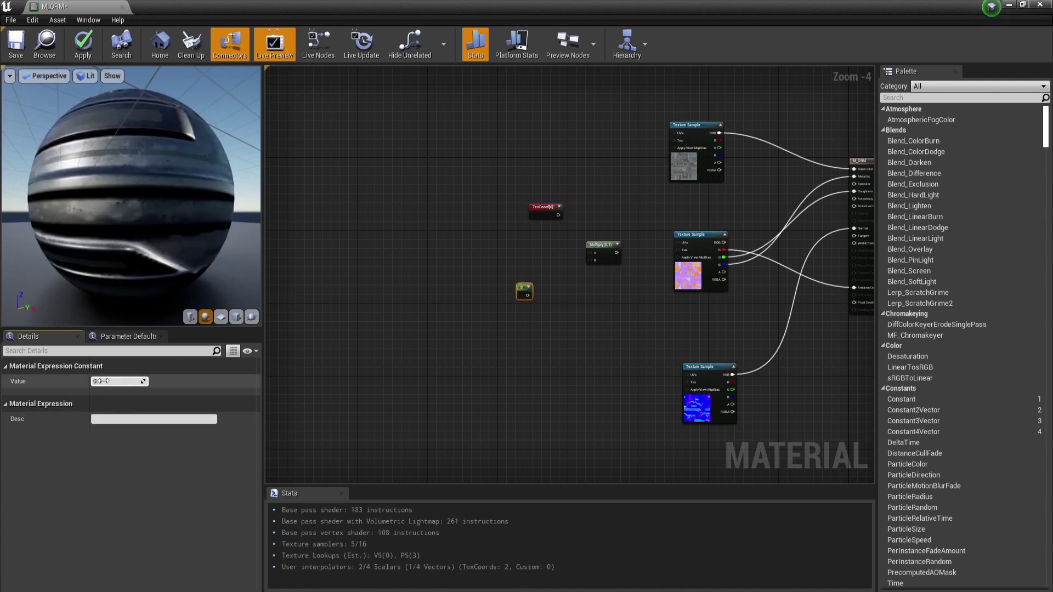
type("1")
key("Return")
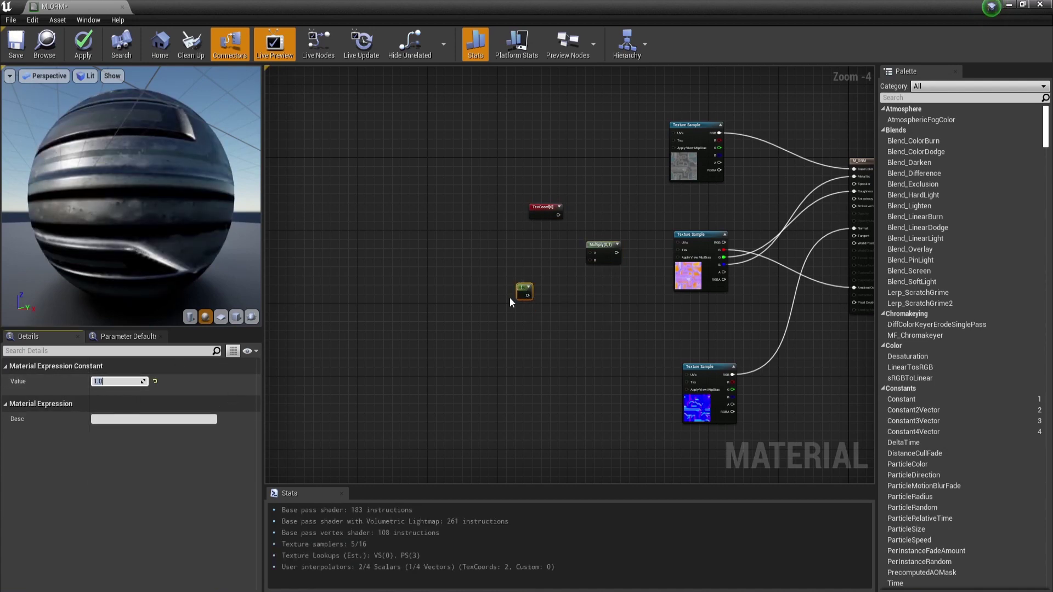
right_click(518, 293)
left_click(519, 288)
right_click(525, 288)
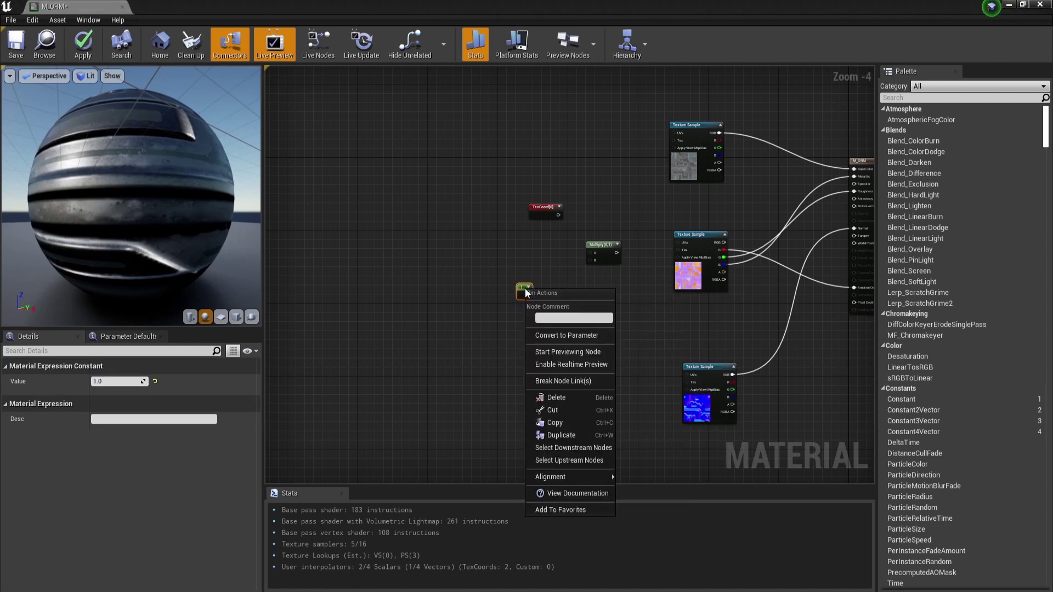
left_click(586, 343)
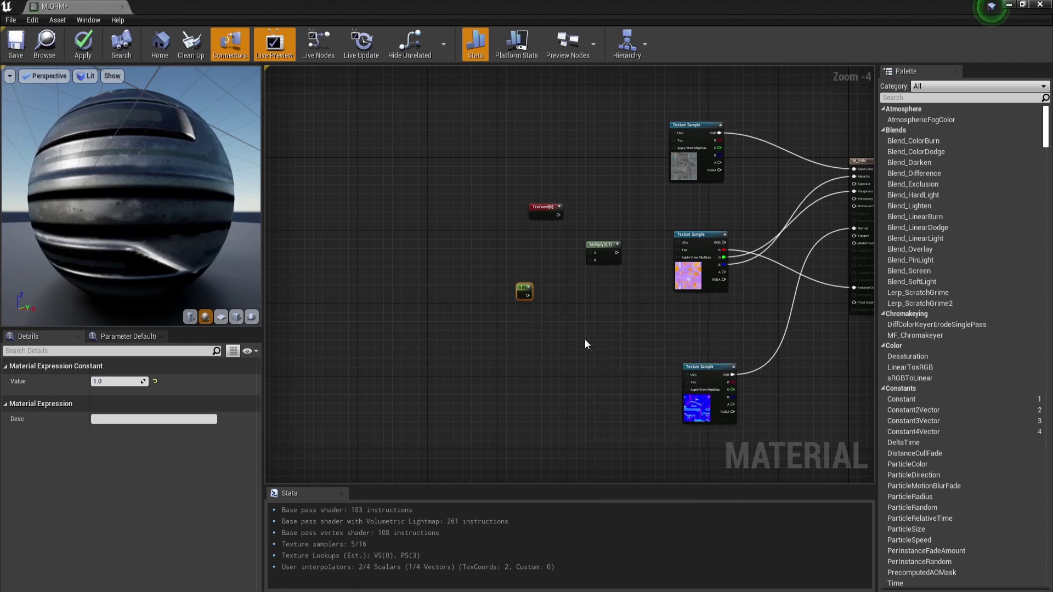
Multiply TexCoord[0] by the Tiling parameter and feed the result into the texture samples' UVs.
left_click(548, 306)
left_click_drag(539, 300, 592, 259)
left_click_drag(558, 215, 674, 134)
left_click_drag(609, 252, 680, 242)
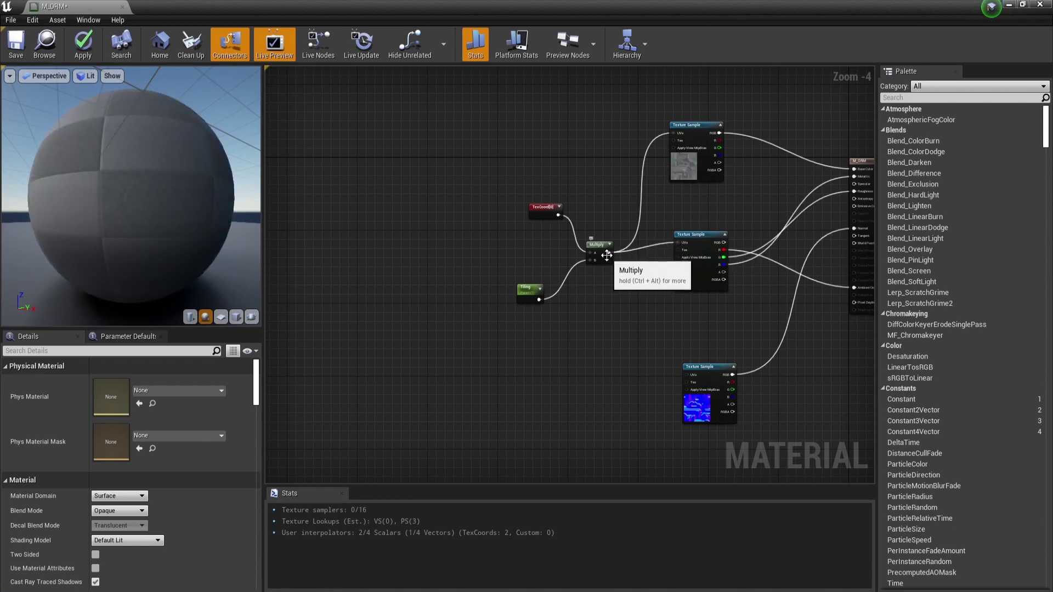
left_click_drag(609, 252, 690, 375)
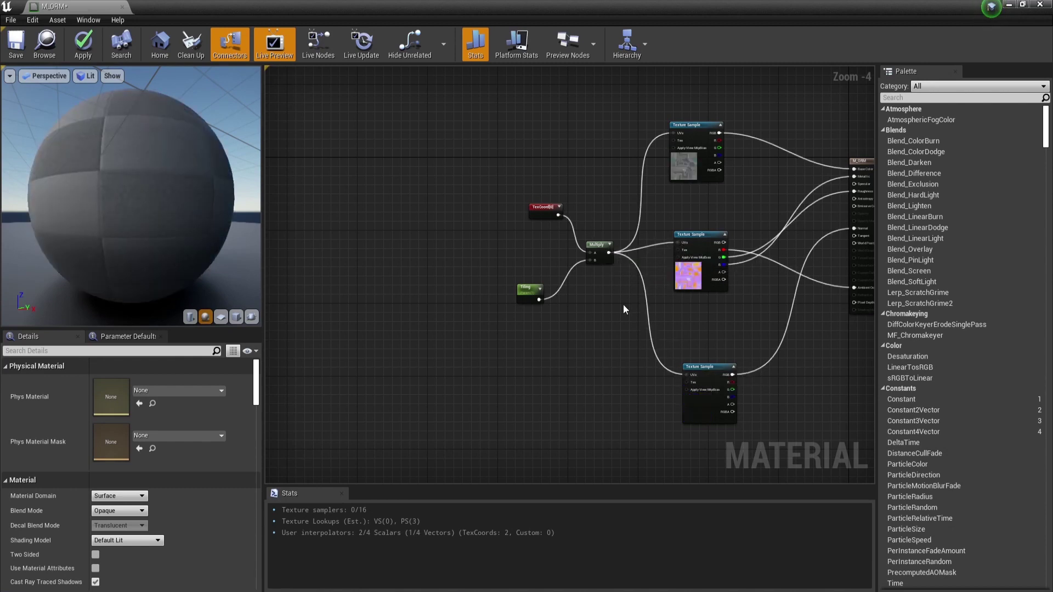
Tidy the Tiling and texture sample nodes and add a second Multiply beside ORM.
left_click_drag(521, 288, 584, 236)
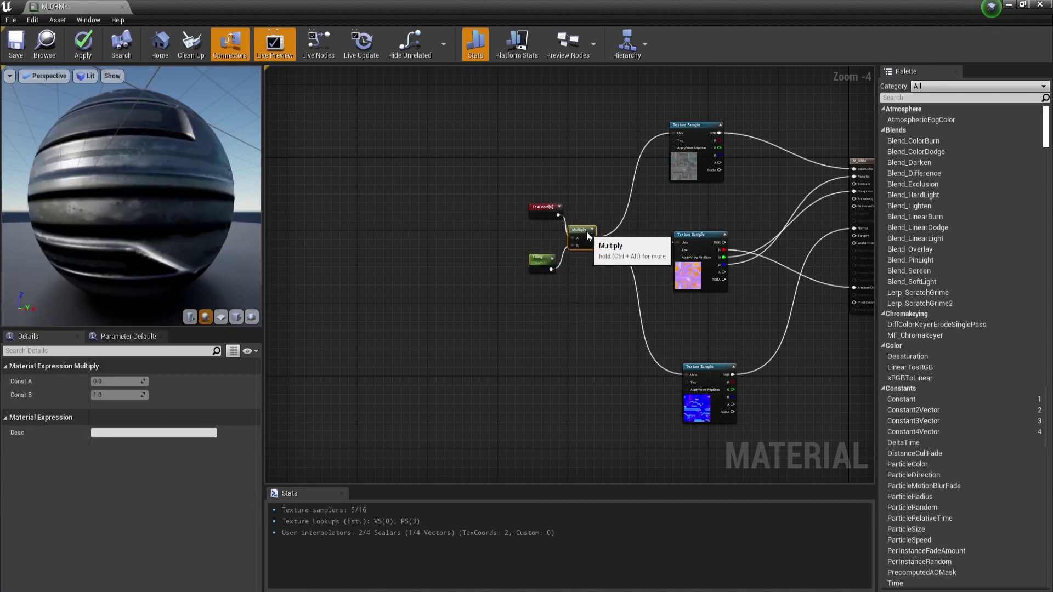
right_click_drag(605, 263, 551, 335)
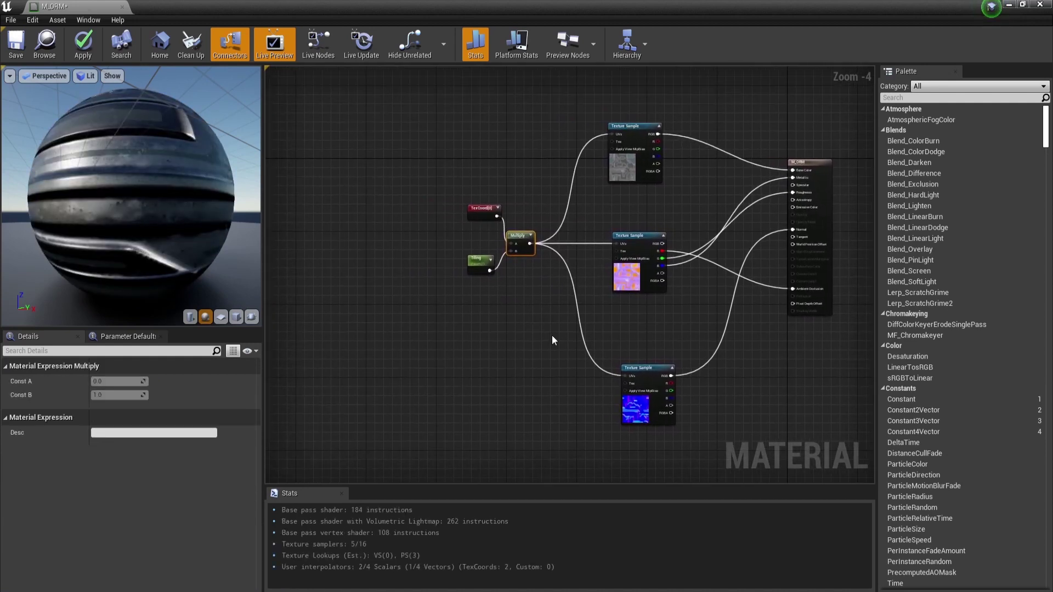
left_click_drag(639, 233, 623, 232)
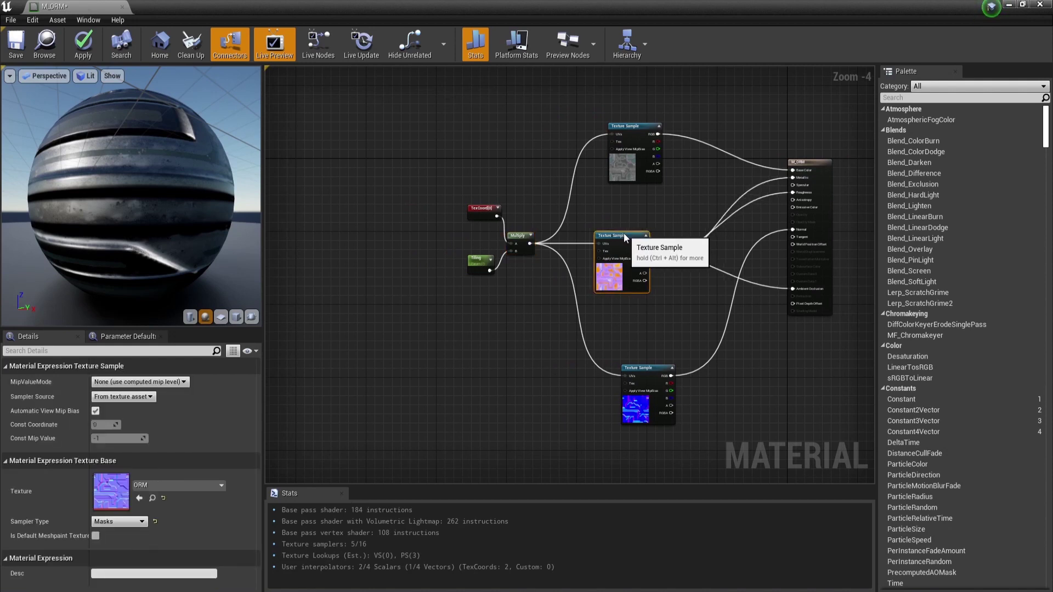
right_click_drag(674, 301, 659, 265)
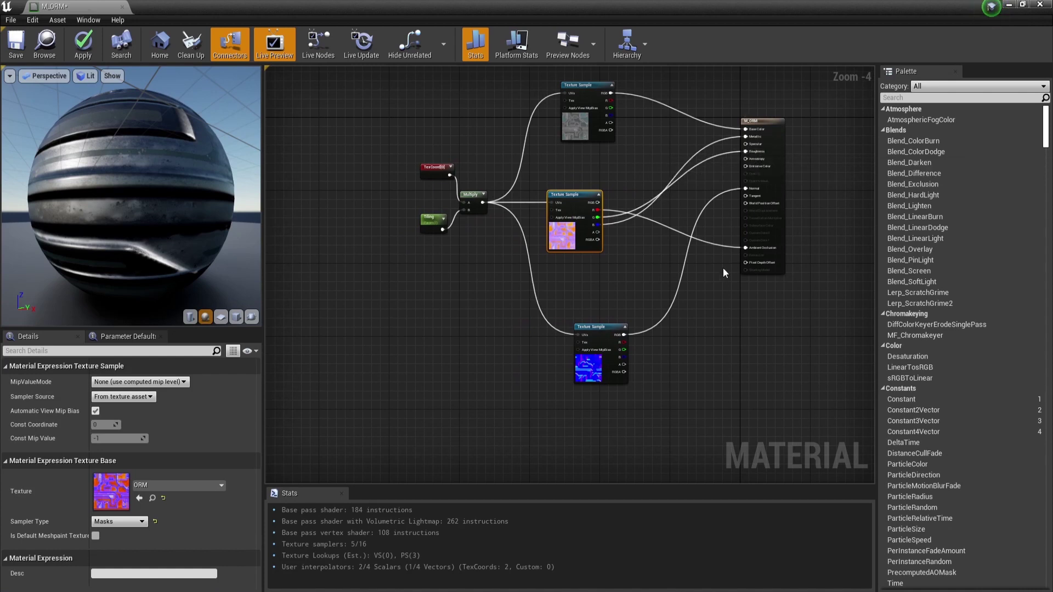
left_click_drag(603, 332, 590, 354)
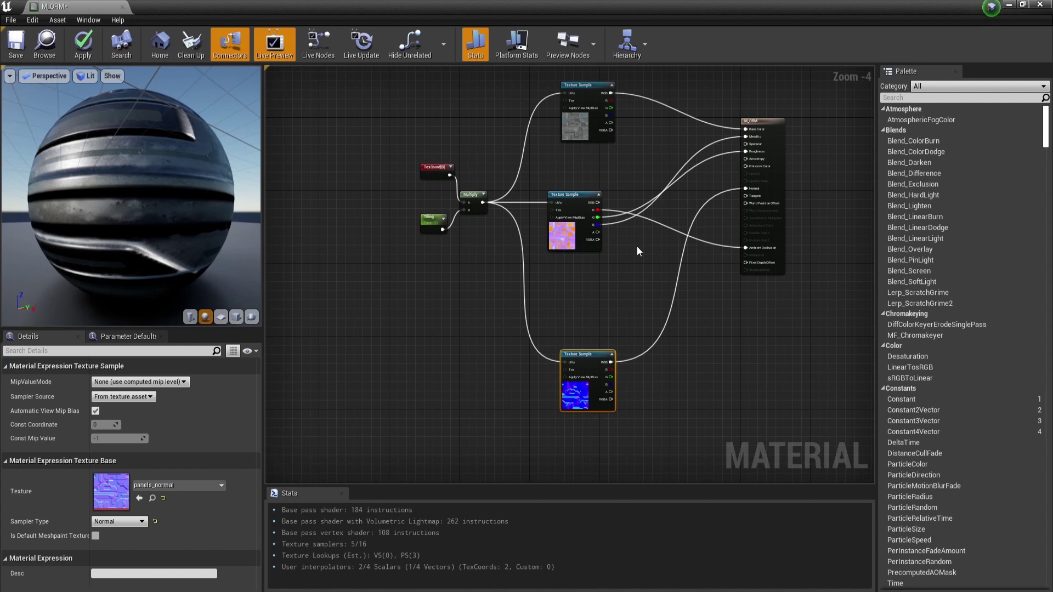
left_click(667, 255)
Position the new Multiply and duplicate the Tiling parameter next to it.
left_click_drag(679, 263, 666, 258)
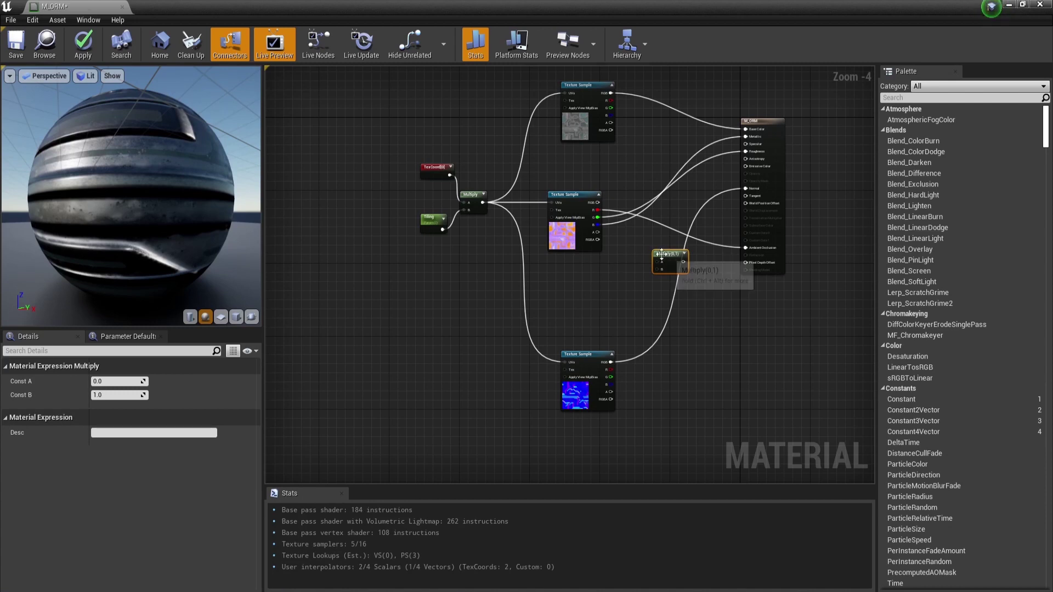
scroll(671, 254, "up", 4)
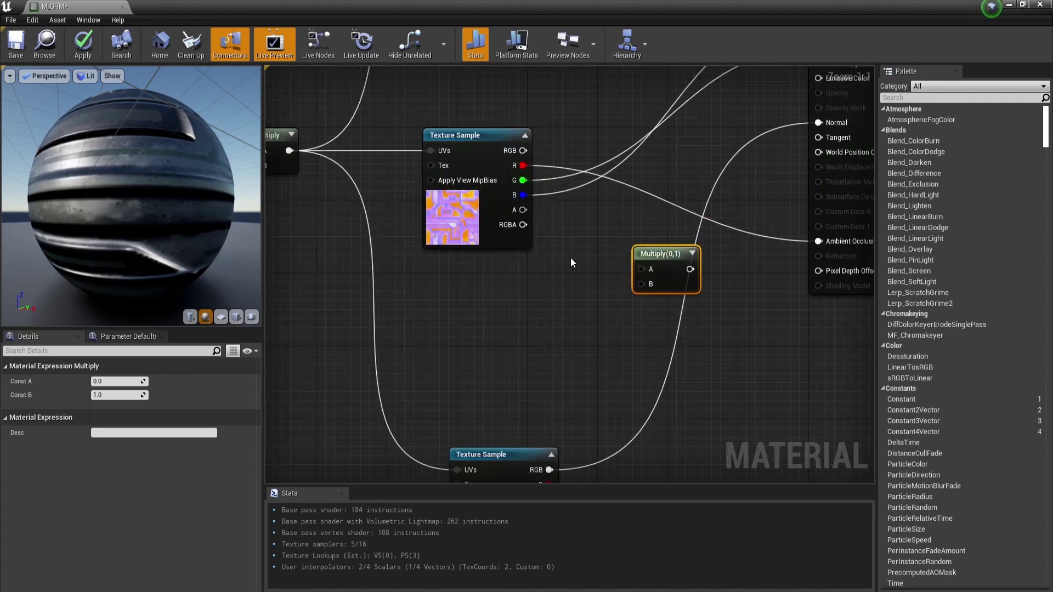
scroll(570, 257, "down", 2)
right_click_drag(584, 277, 571, 303)
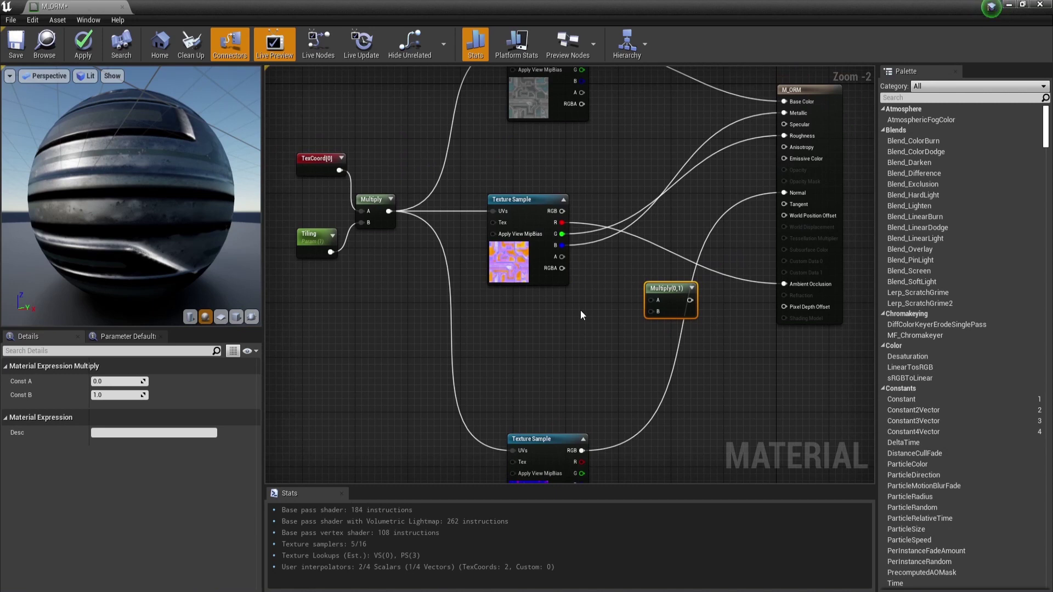
left_click(311, 239)
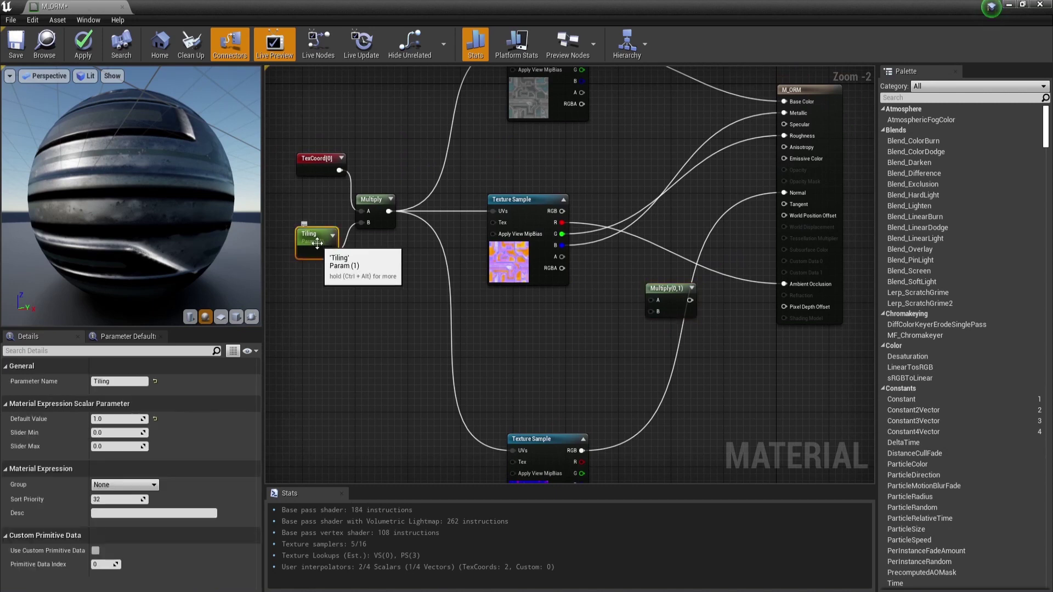
key("ctrl+w")
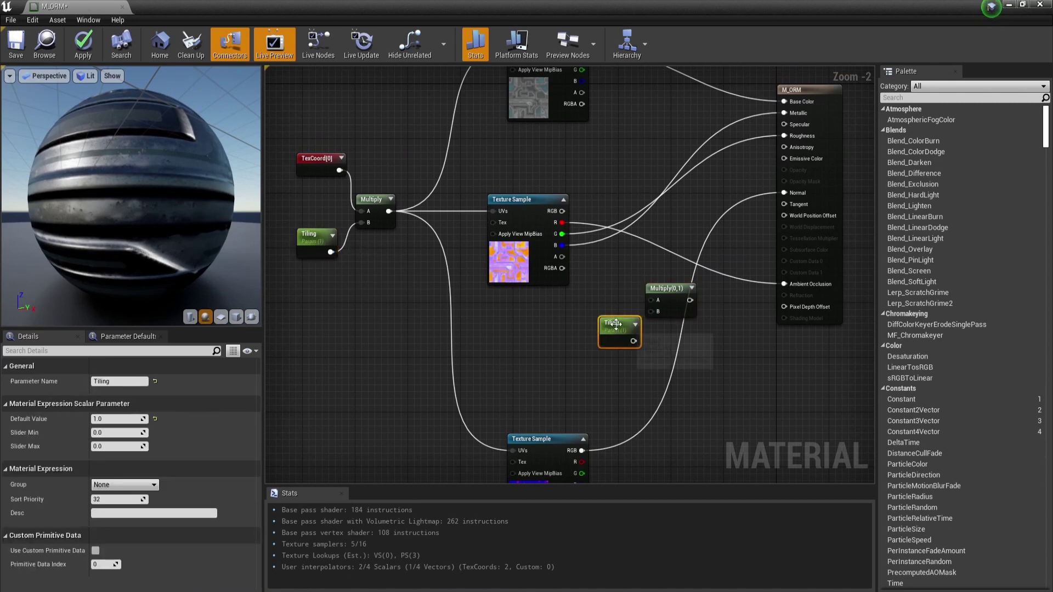
left_click_drag(622, 325, 597, 324)
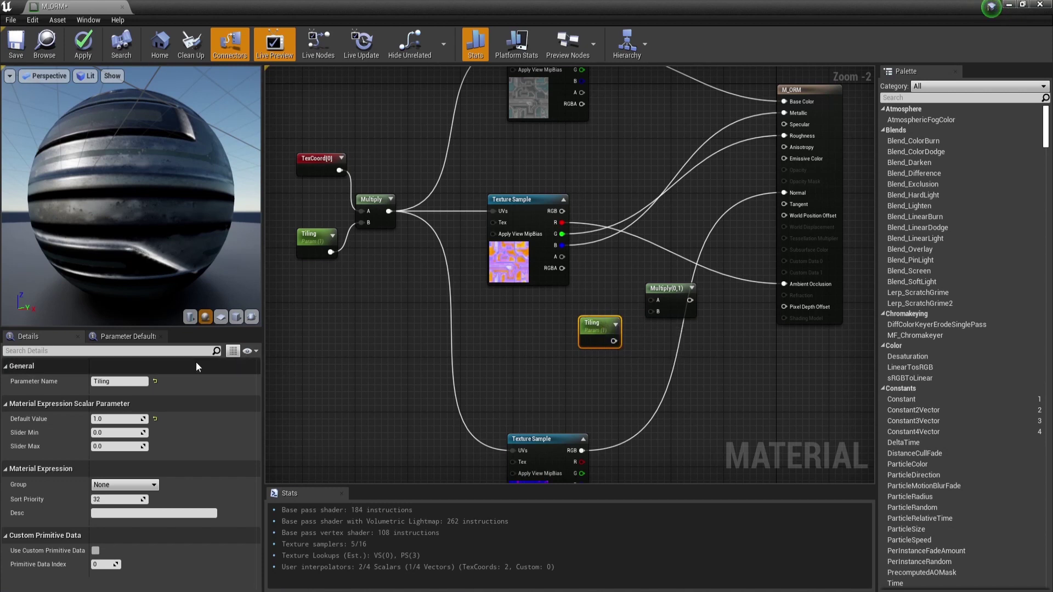
Rename the duplicate AOStrenght and multiply ORM's red channel by it.
left_click(130, 381)
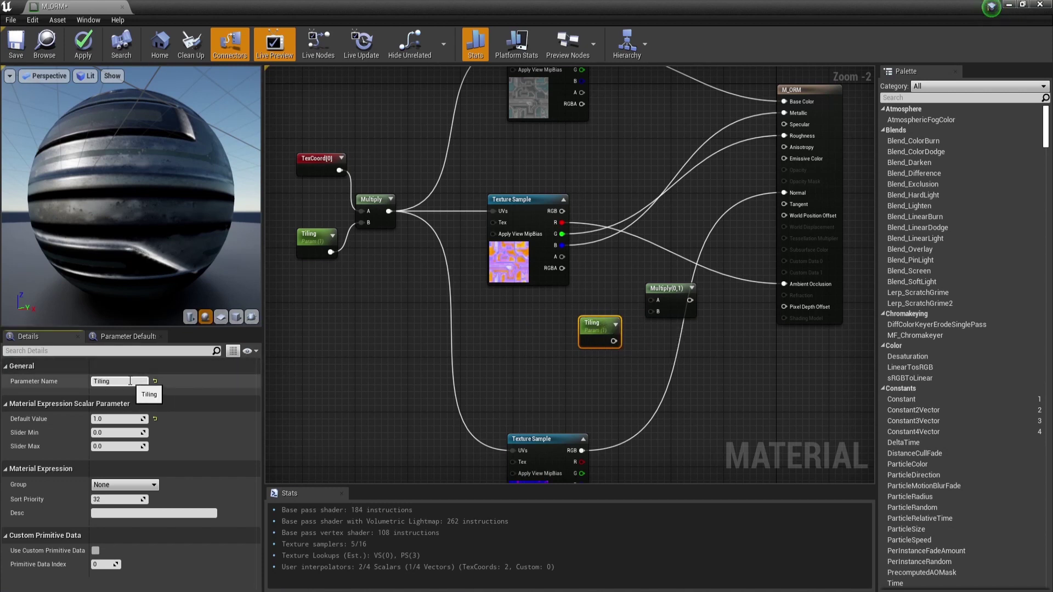
double_click(130, 382)
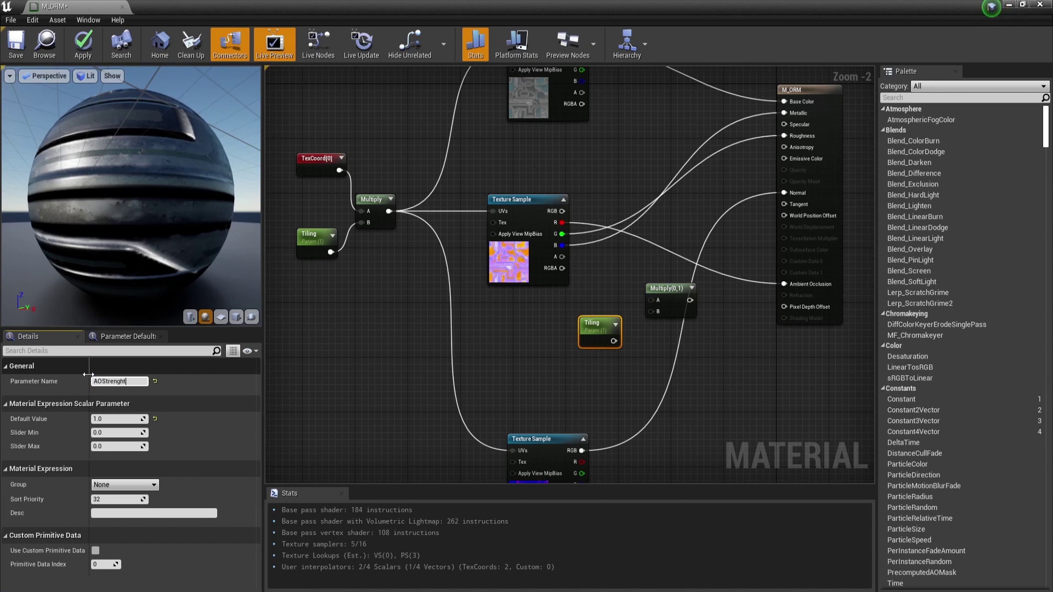
key("Return")
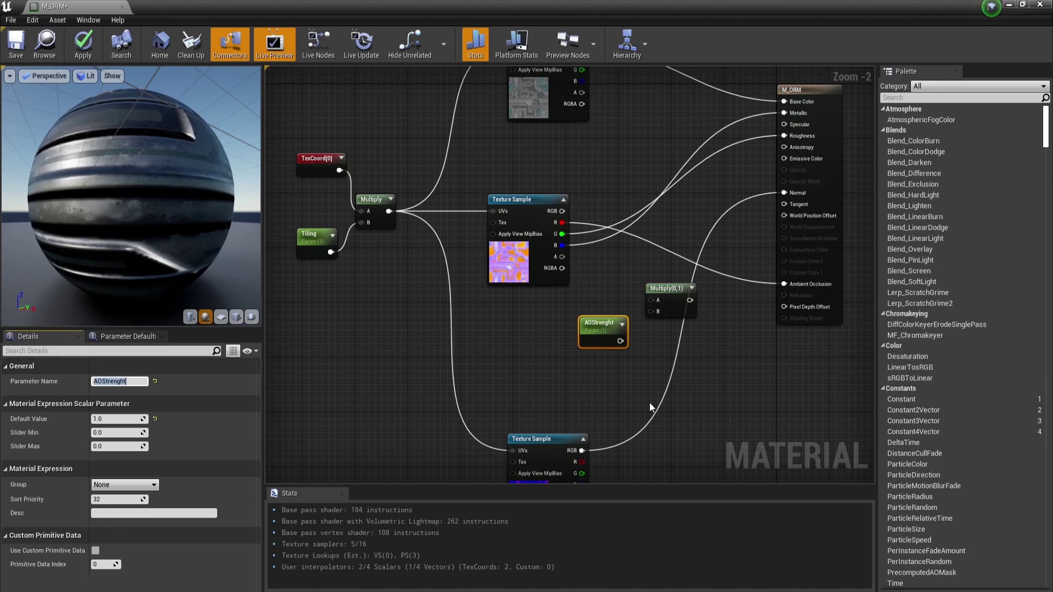
left_click_drag(620, 341, 651, 312)
left_click_drag(562, 222, 784, 284)
Duplicate the AOStrenght/Multiply pair and route ORM's green channel through it into Roughness.
left_click_drag(679, 293, 709, 297)
left_click_drag(600, 323, 632, 324)
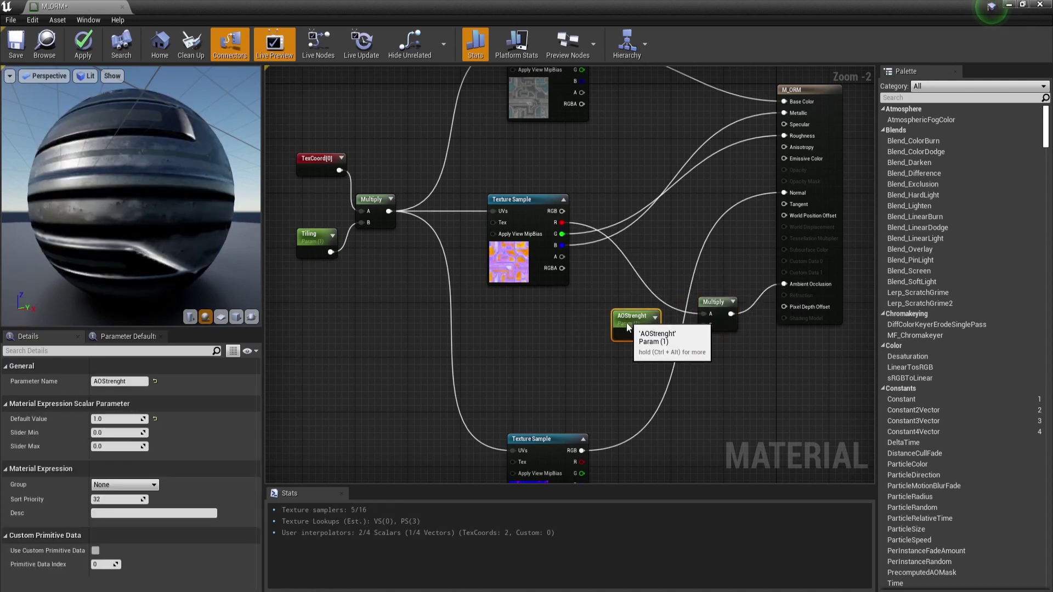
left_click(714, 303, "ctrl")
key("ctrl+w")
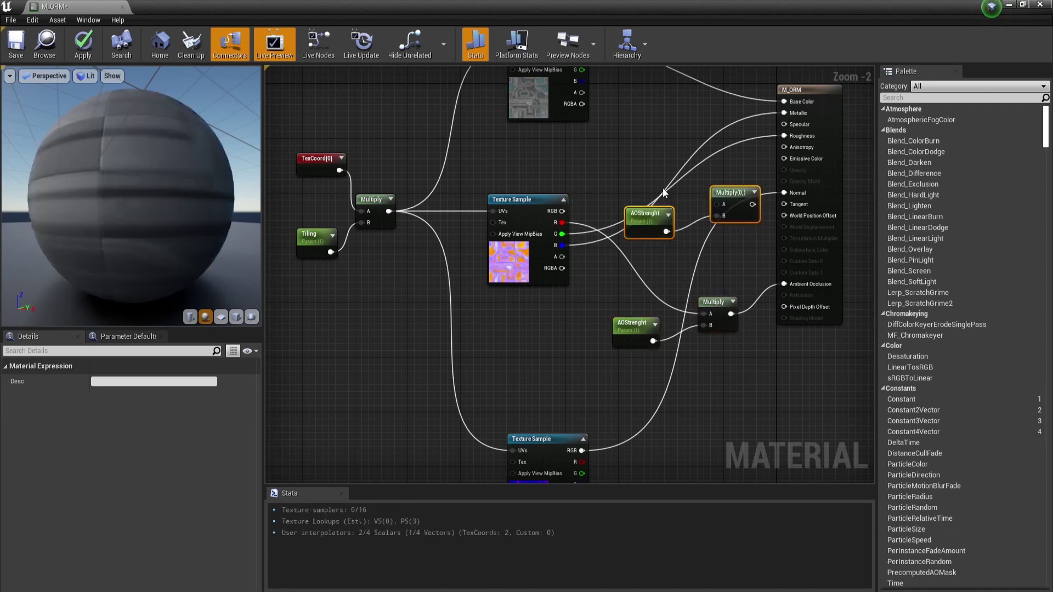
left_click_drag(727, 206, 717, 193)
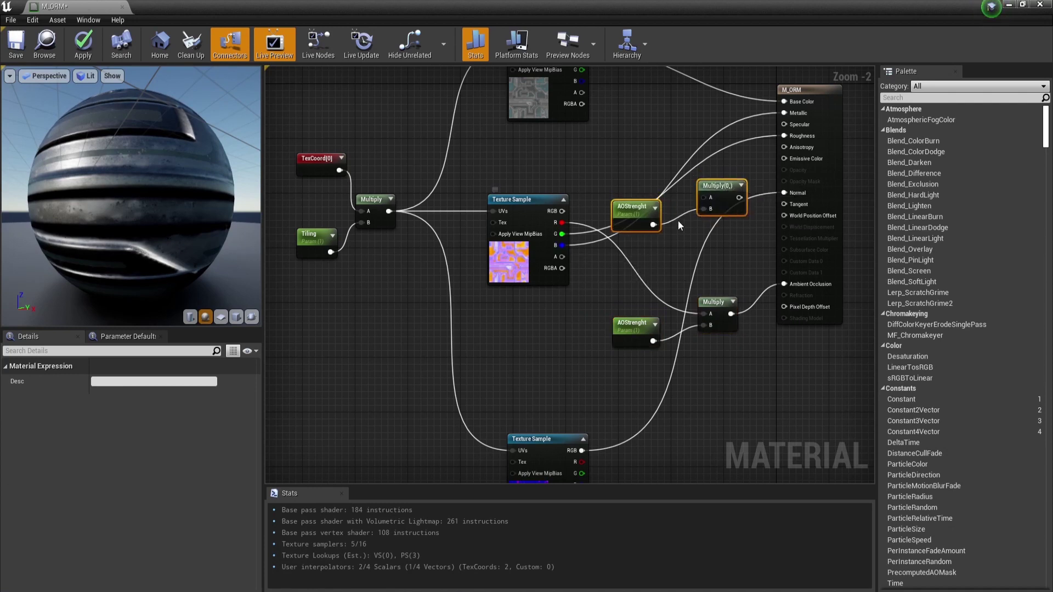
left_click_drag(562, 234, 785, 135)
left_click_drag(718, 187, 712, 173)
Rename the duplicated parameter to RStrenght.
left_click(627, 140)
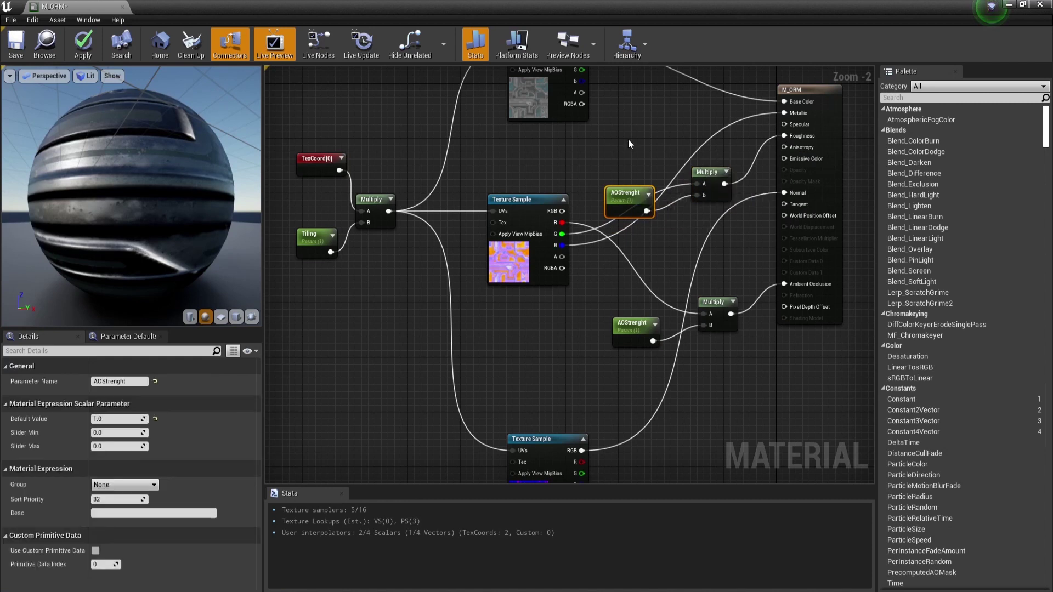
left_click(610, 208)
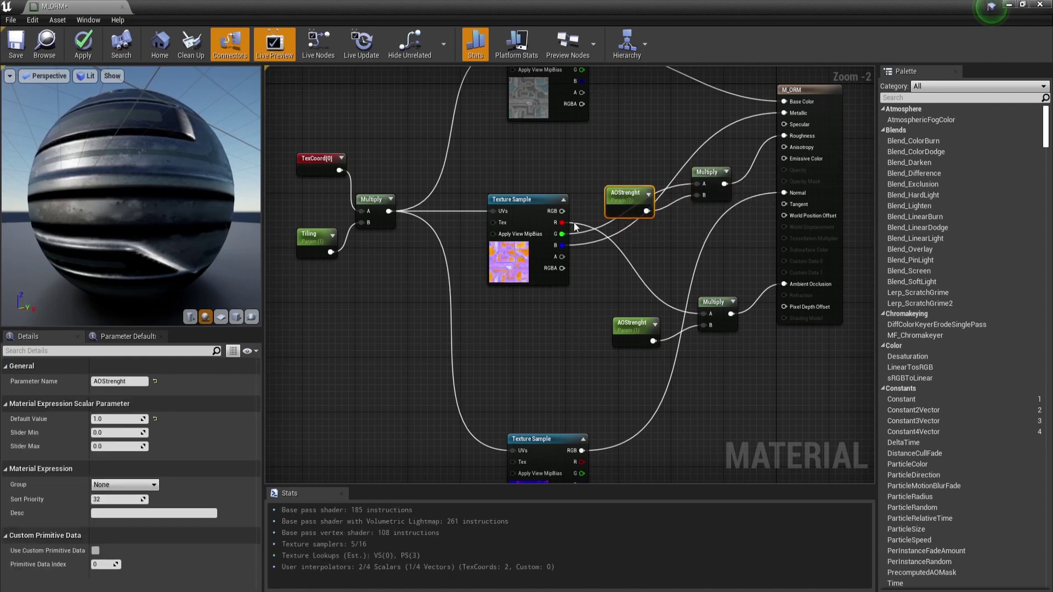
left_click(95, 381)
key("Delete")
key("Delete")
type("R")
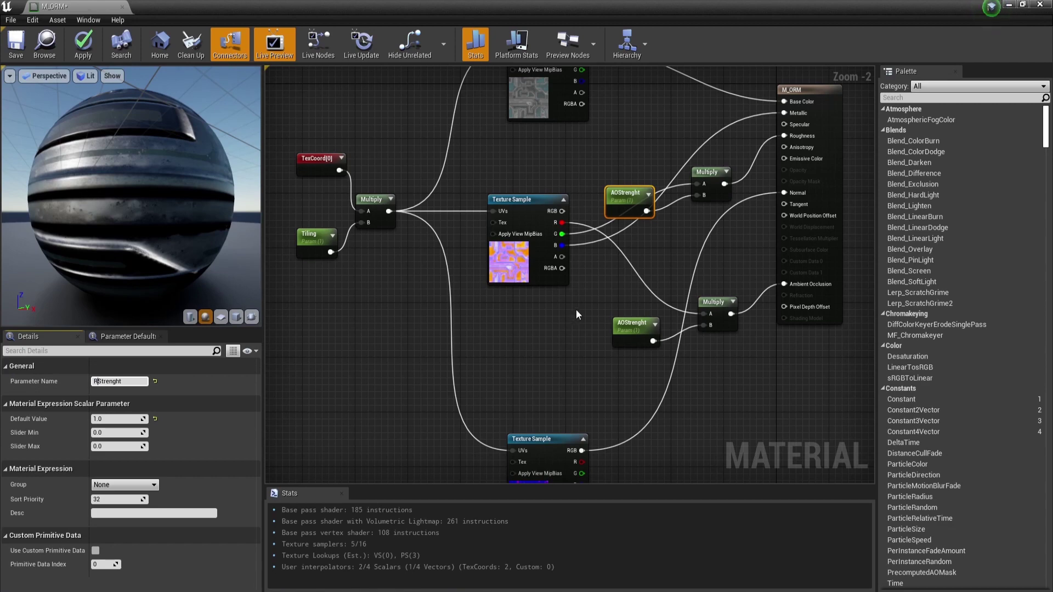
left_click(576, 309)
Reframe the graph and select the panels_normal Texture Sample node.
scroll(575, 309, "down", 2)
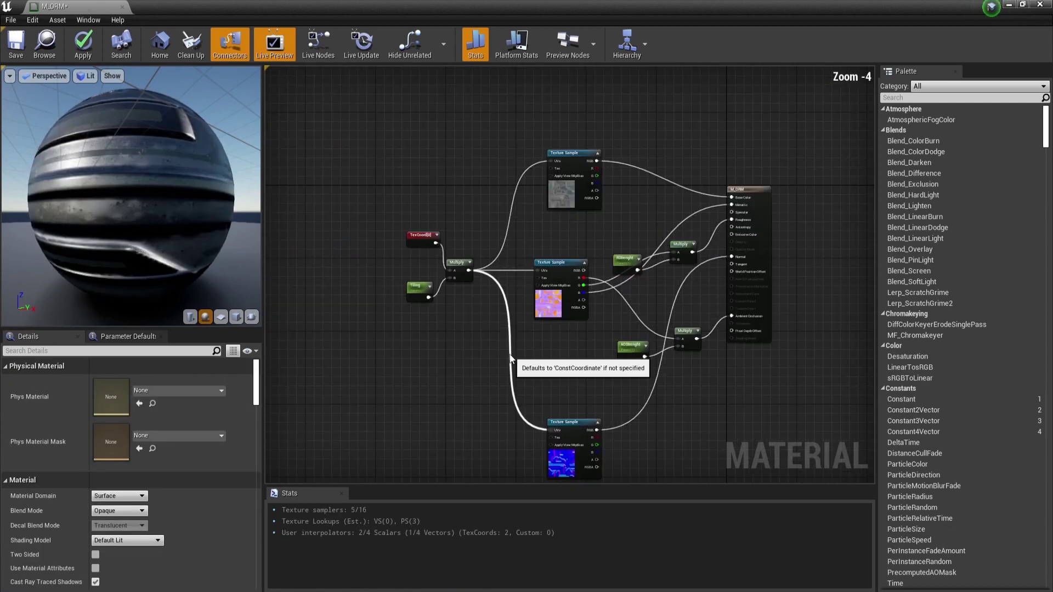
scroll(524, 343, "up", 1)
right_click_drag(550, 341, 487, 343)
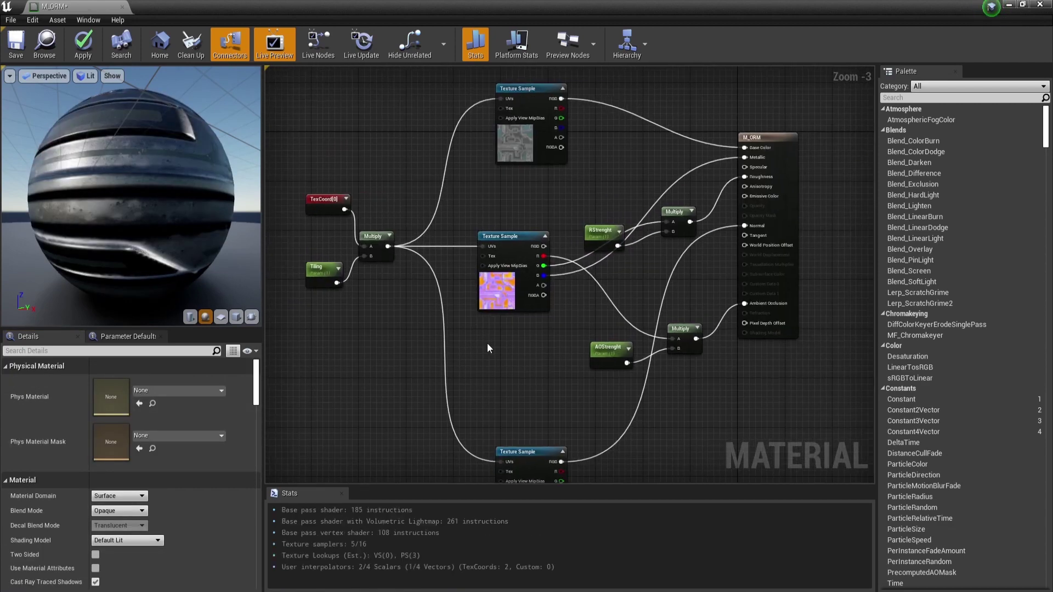
scroll(487, 343, "down", 1)
left_click(510, 408)
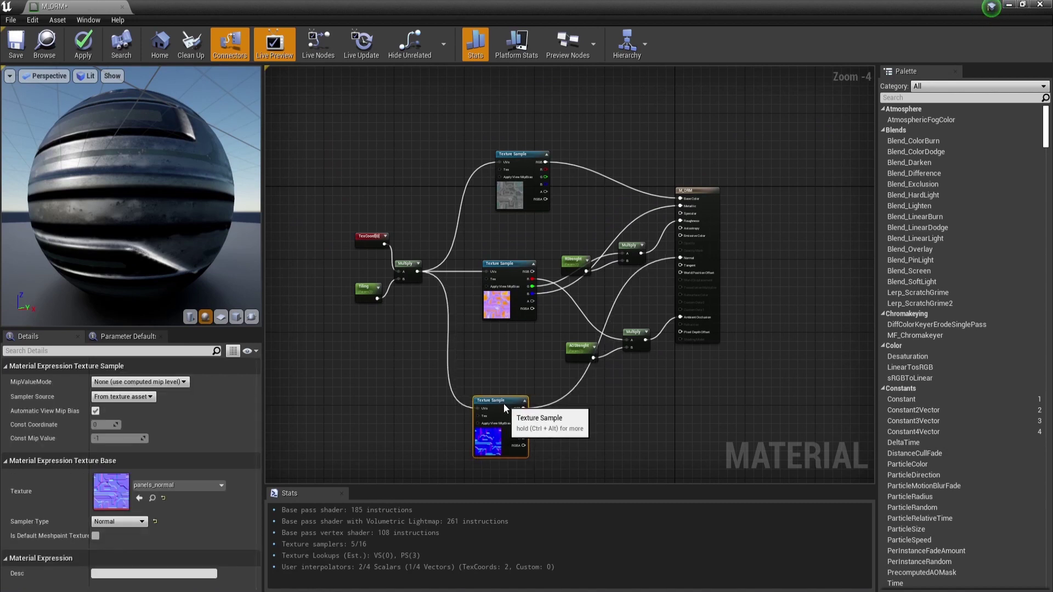
right_click_drag(582, 423, 573, 336)
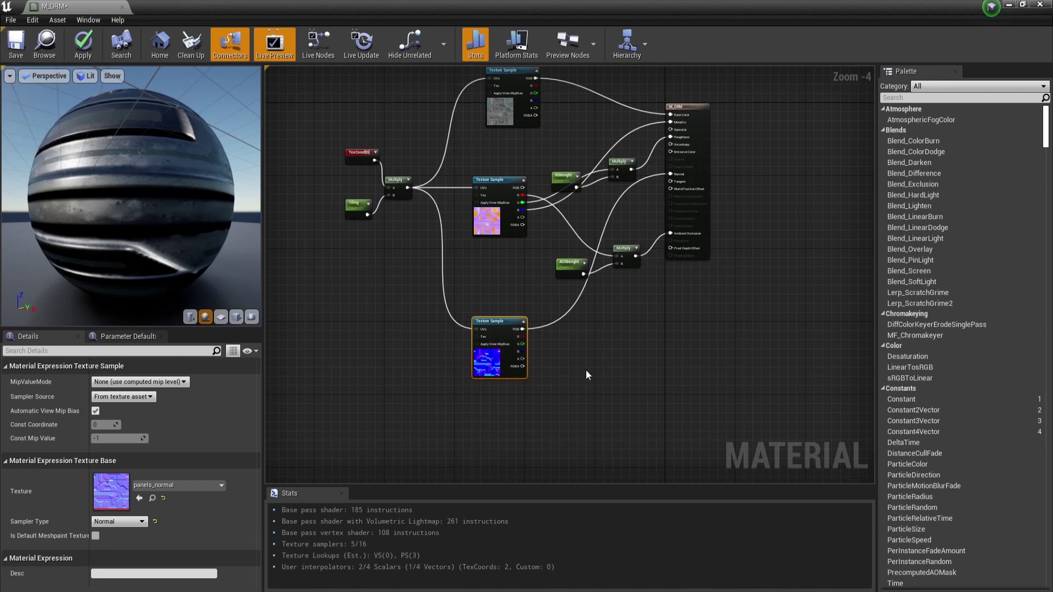
Add a Lerp node beside the normal map texture sample.
left_click(532, 410)
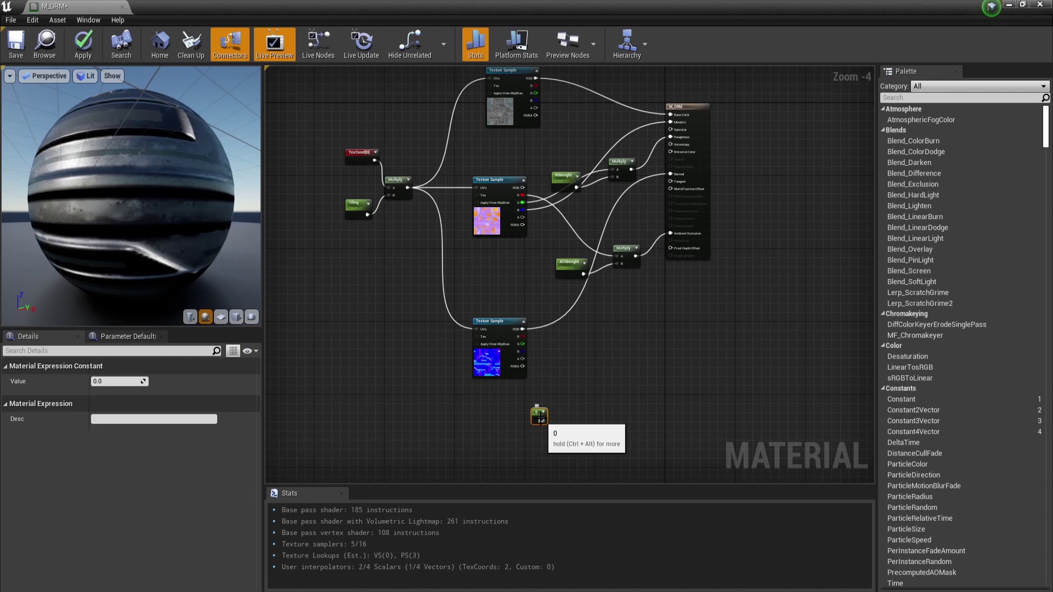
key("Delete")
right_click(541, 390)
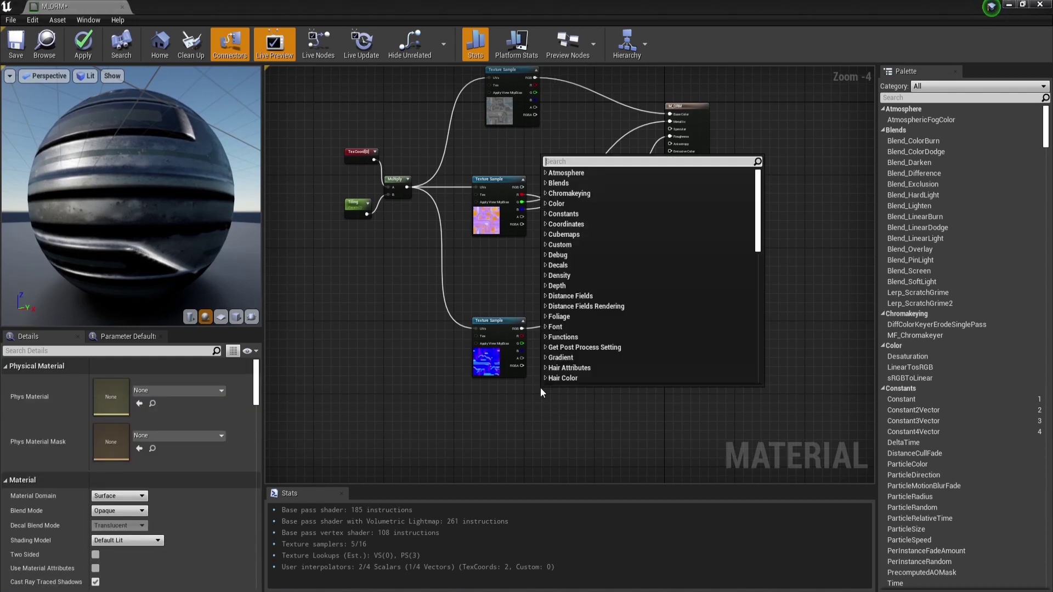
type("lerp")
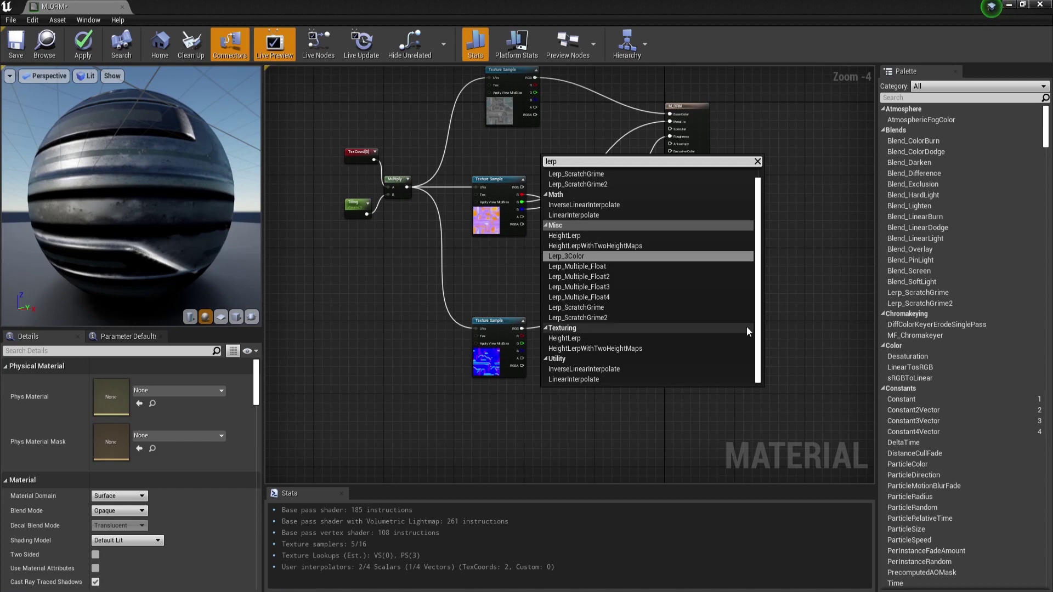
left_click(586, 216)
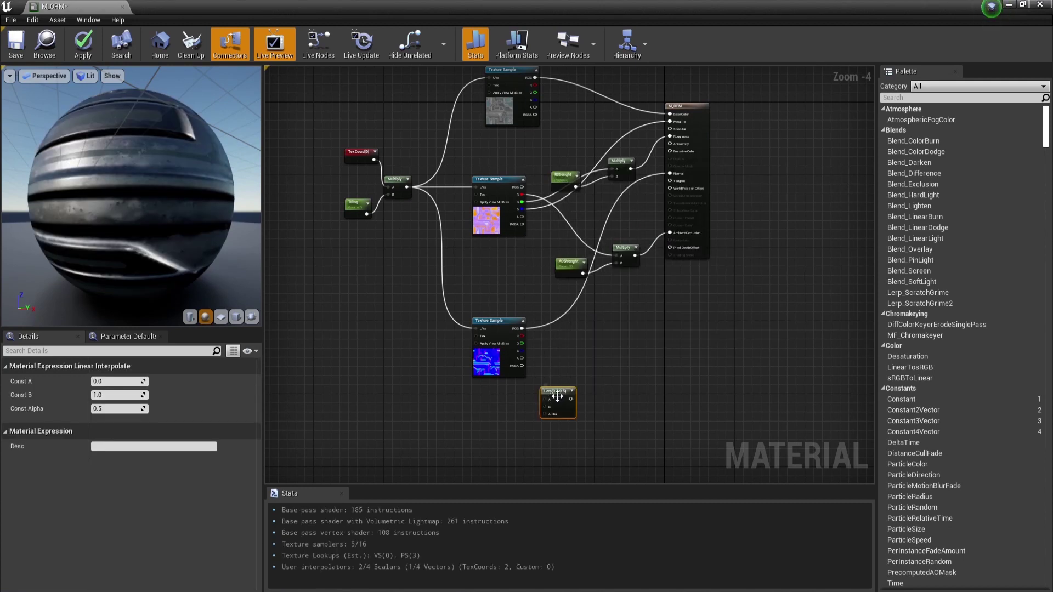
left_click_drag(558, 396, 604, 358)
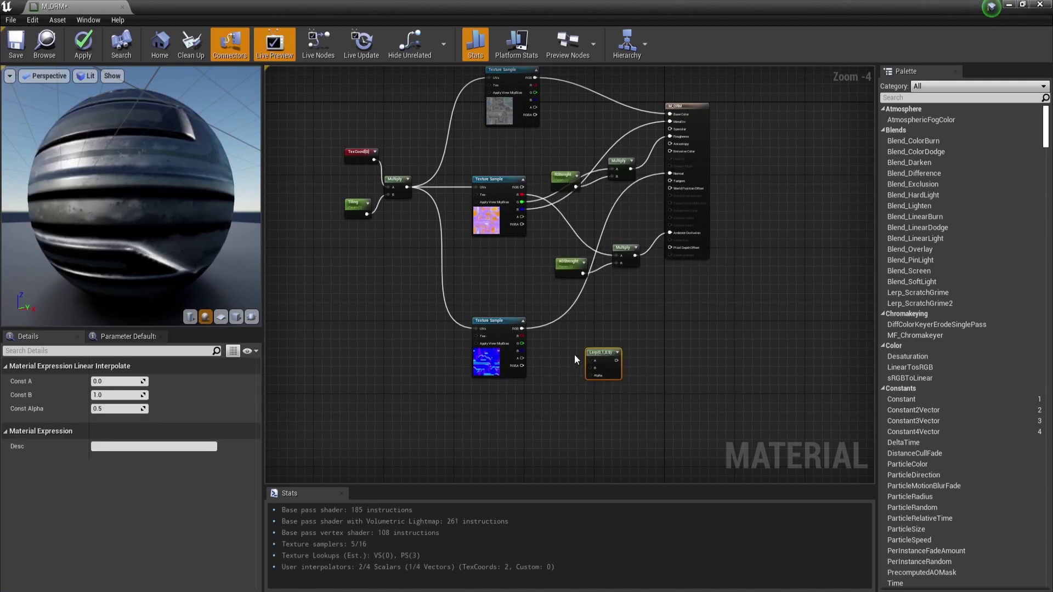
Feed a 0,0,1 Constant3Vector into Lerp A and the normal map RGB into B.
scroll(576, 359, "up", 2)
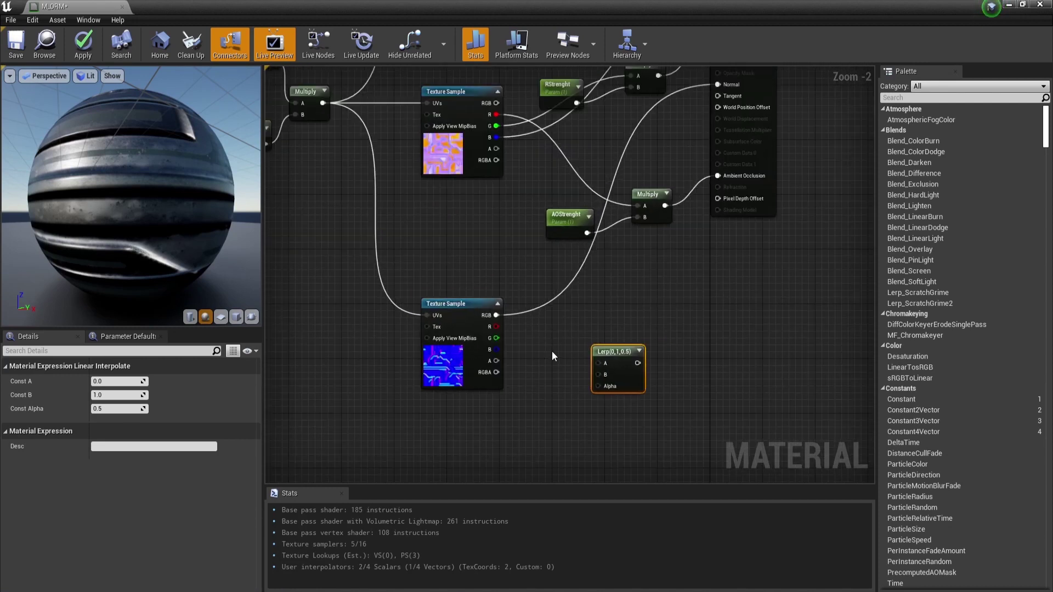
left_click(551, 342)
left_click_drag(572, 342, 548, 264)
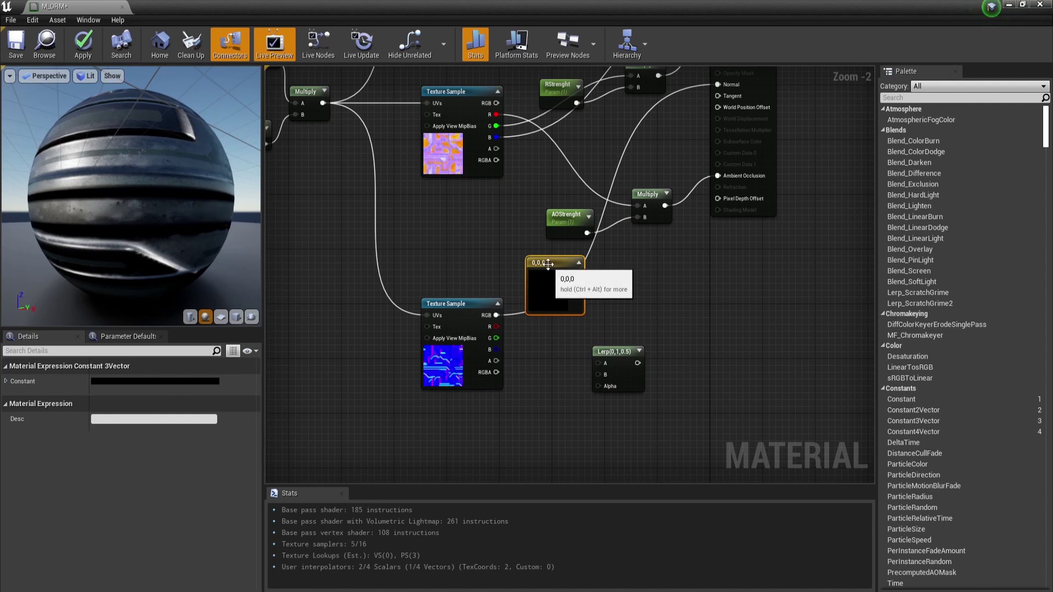
left_click(6, 381)
left_click_drag(118, 422, 305, 423)
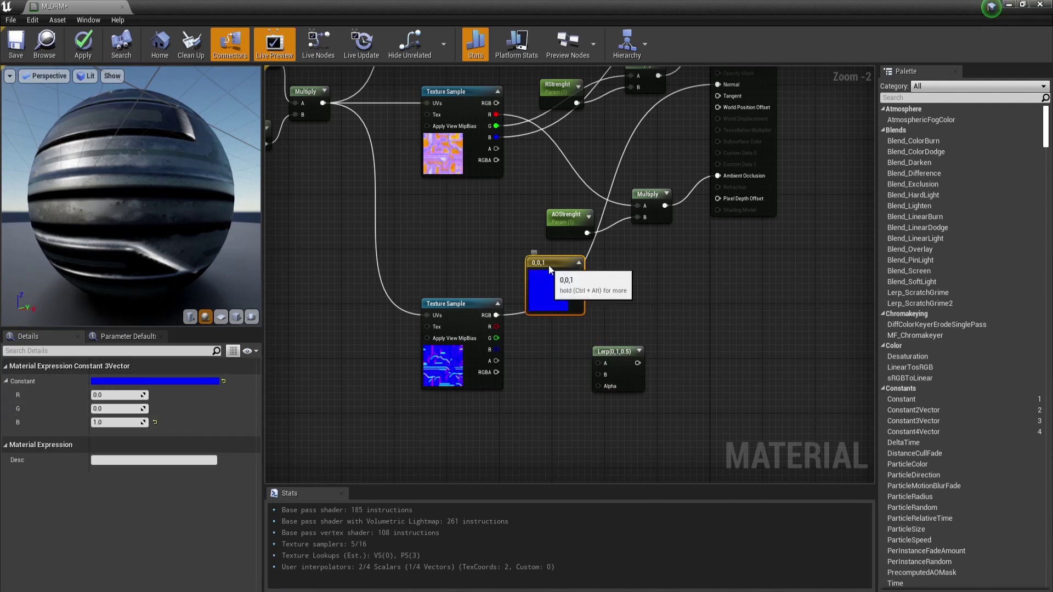
left_click_drag(546, 267, 552, 267)
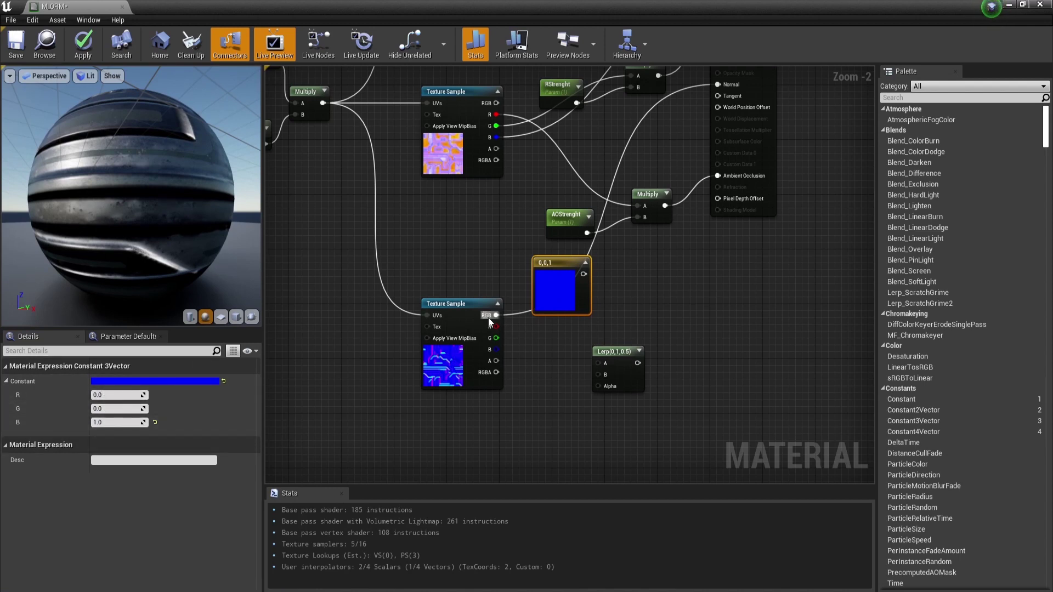
left_click_drag(583, 274, 599, 363)
left_click_drag(497, 316, 615, 331)
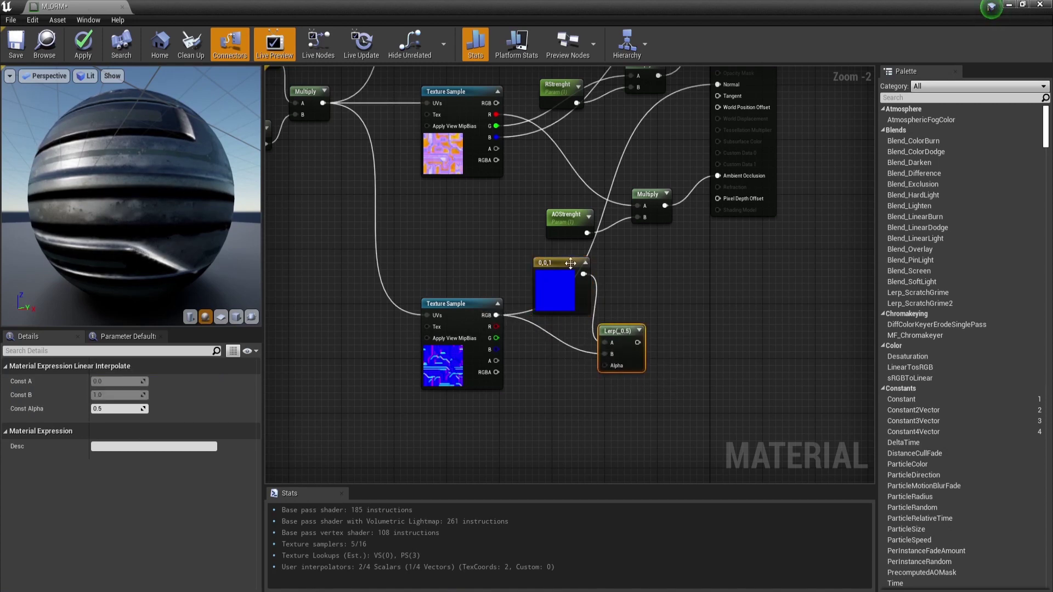
left_click_drag(546, 266, 531, 266)
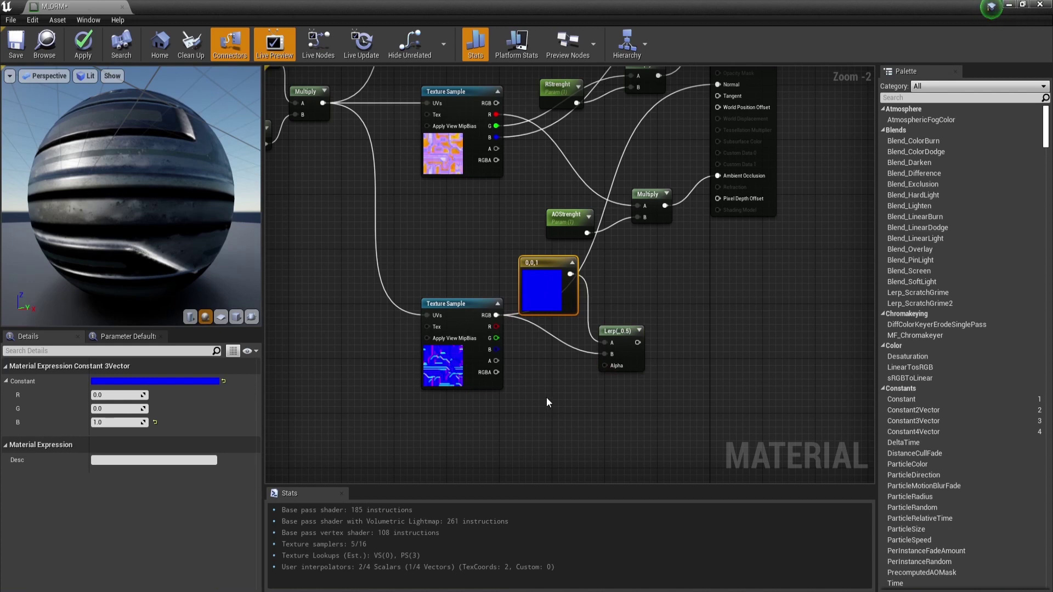
Copy AOStrenght, rename the copy NStrenght and wire it into the Lerp Alpha.
left_click(560, 221)
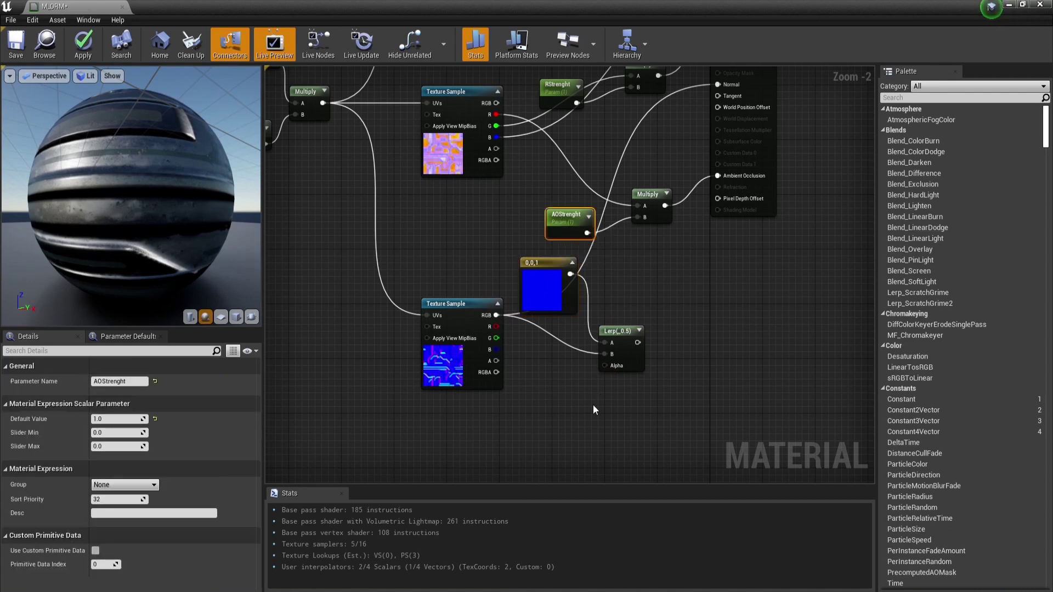
key("ctrl+c")
key("ctrl+v")
left_click_drag(581, 434, 538, 399)
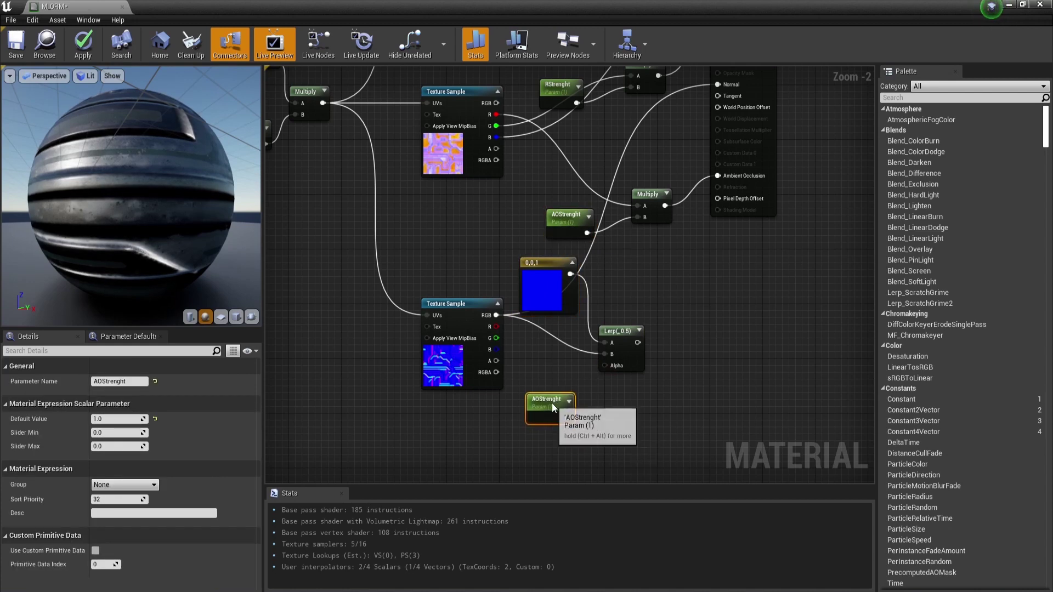
left_click(110, 379)
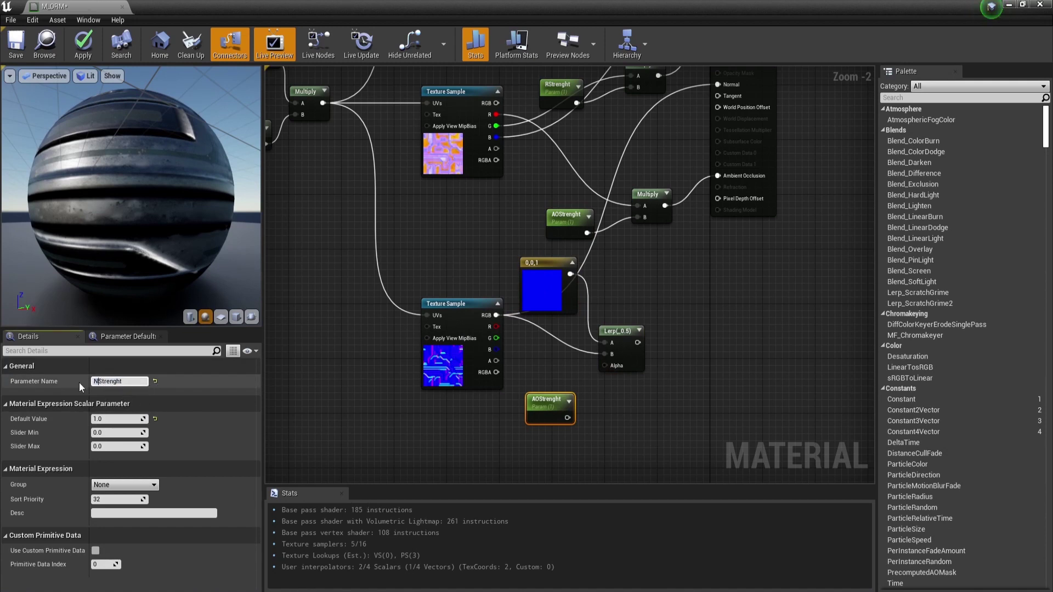
key("Return")
left_click_drag(564, 418, 718, 85)
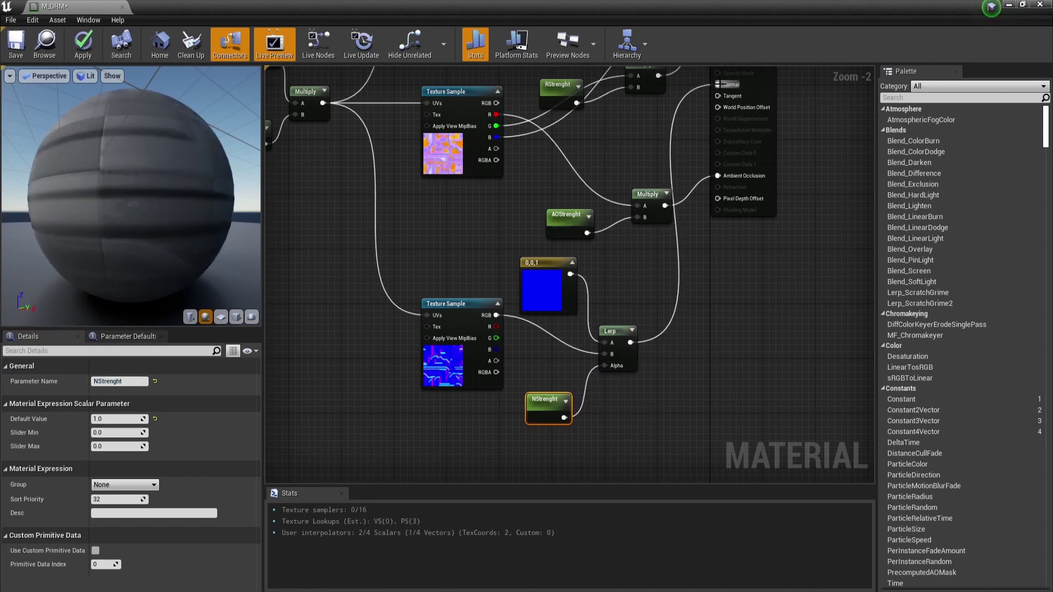
Apply the M_ORM changes and close the material editor.
scroll(724, 281, "down", 3)
right_click_drag(723, 281, 620, 267)
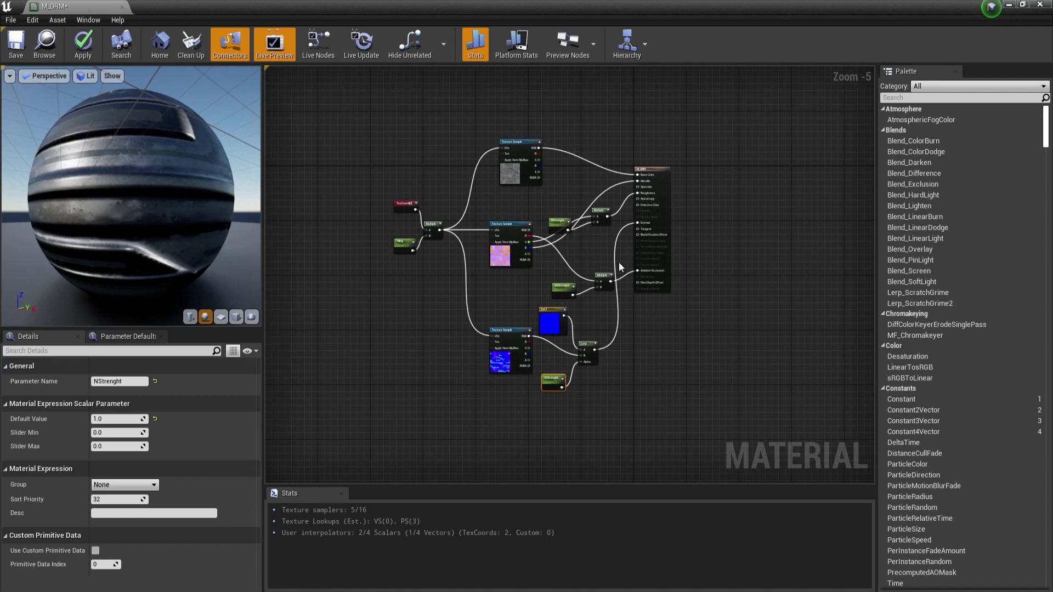
left_click(24, 55)
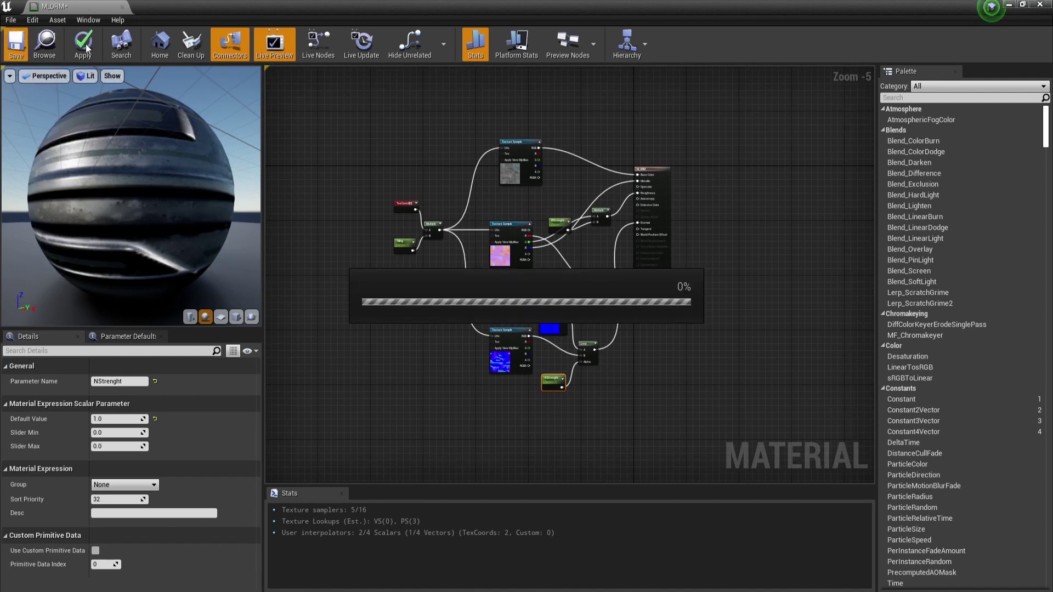
left_click(1038, 5)
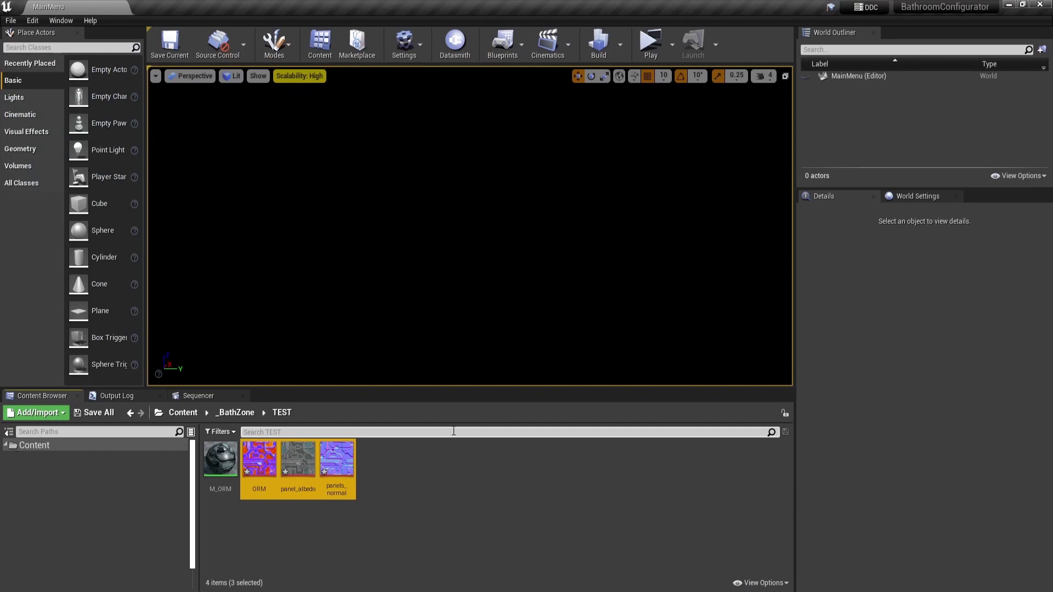
Create a material instance of M_ORM named M_Panels and open it.
right_click(223, 467)
left_click(305, 178)
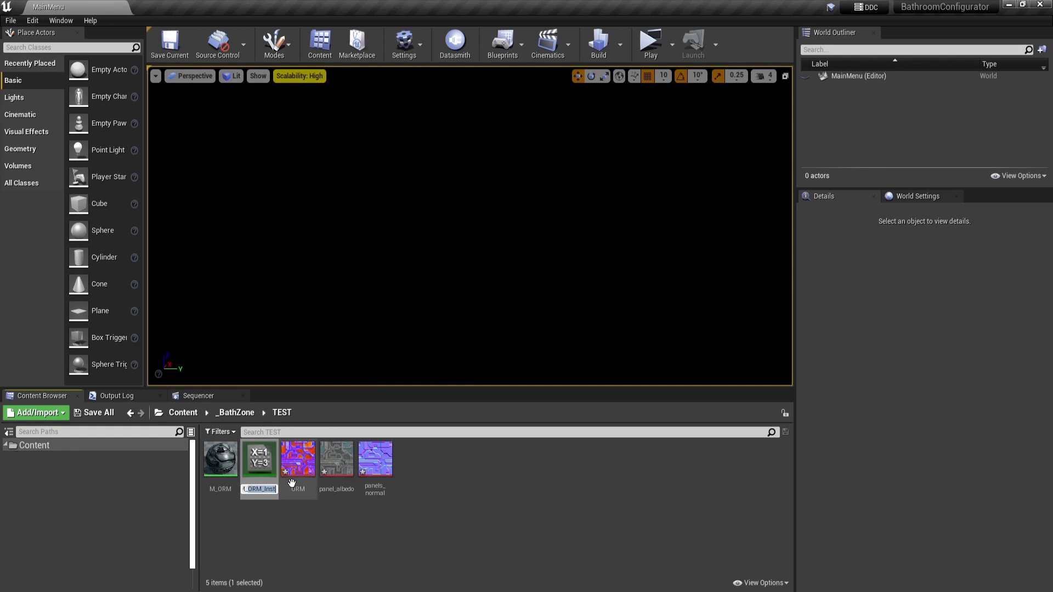
type("M_Panels")
key("Return")
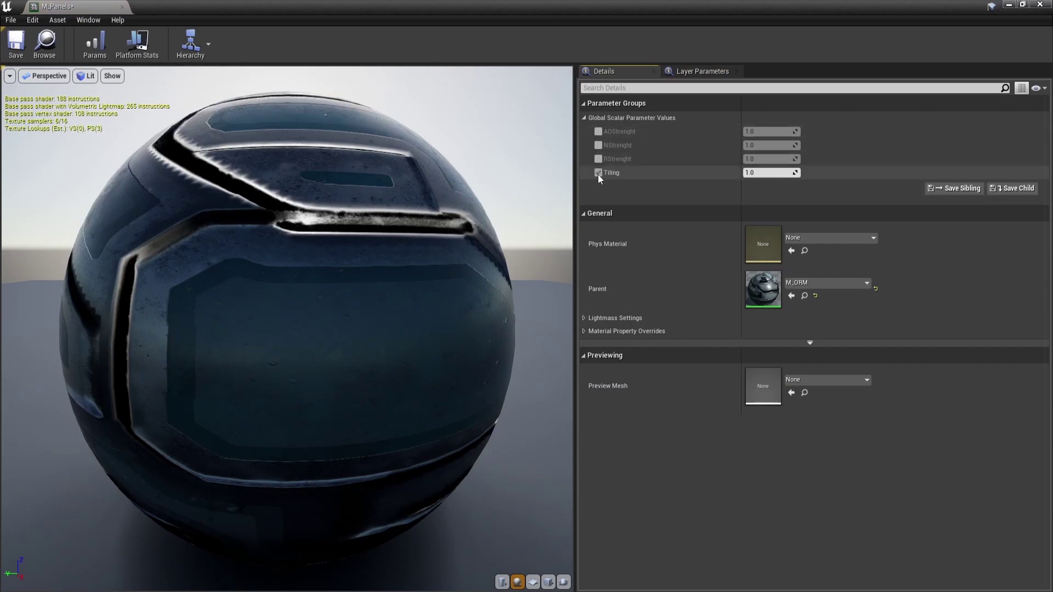
Set the M_Panels instance to Tiling 2.0, NStrenght 0.6691, RStrenght 1.561064 and AOStrenght 1.030239.
left_click_drag(756, 174, 804, 174)
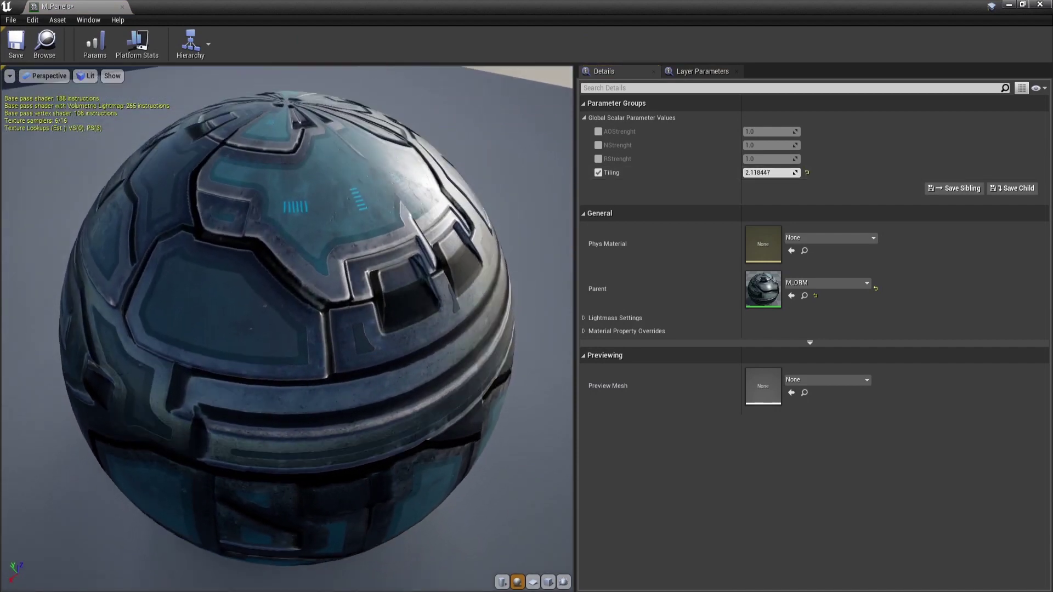
key("Return")
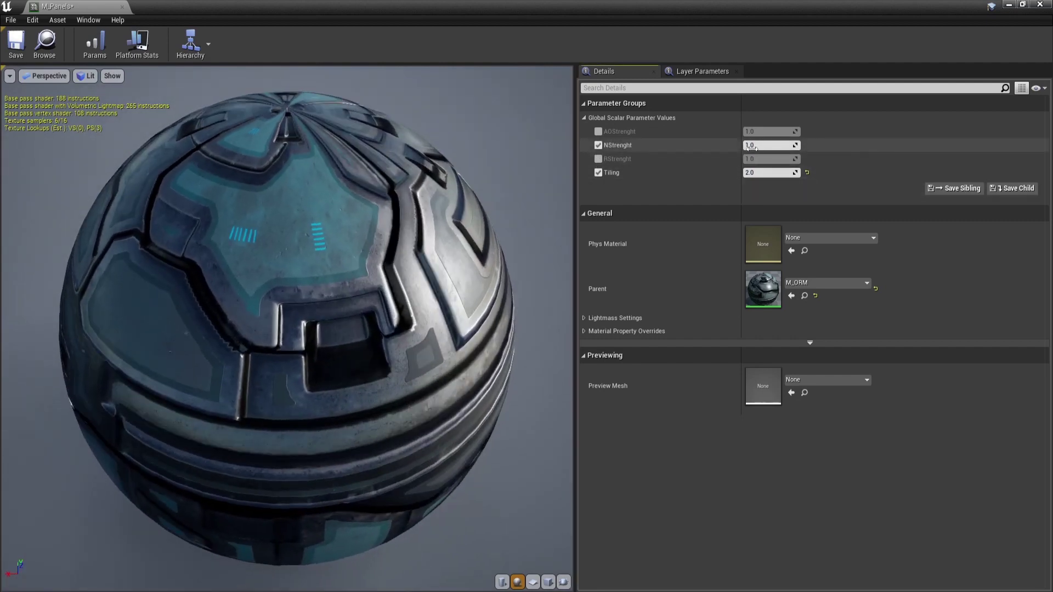
mouse_move(767, 145)
left_mouse_down()
mouse_move(795, 145)
mouse_move(757, 144)
left_mouse_up()
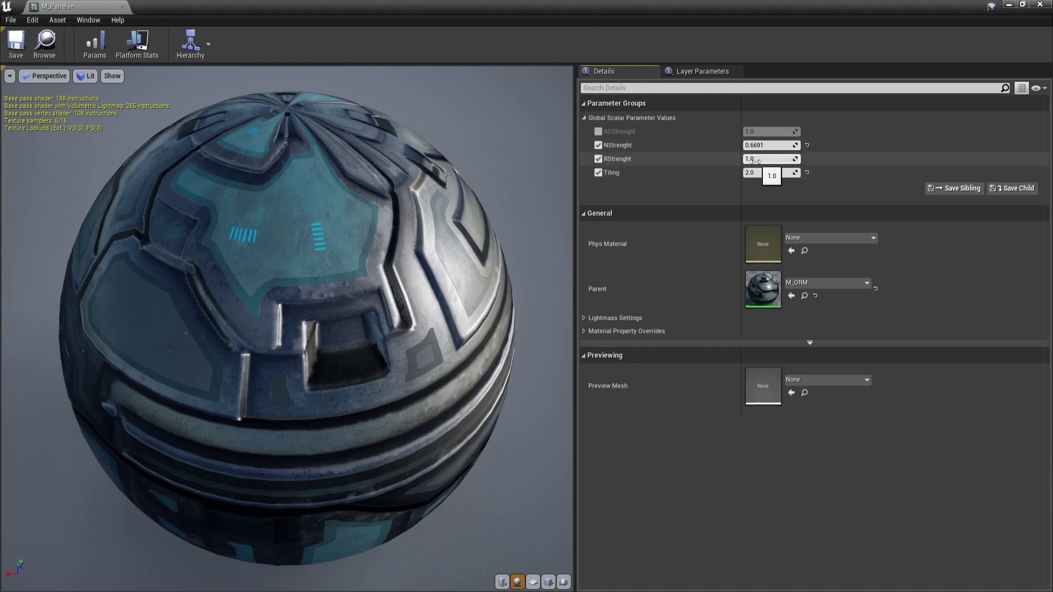
left_click_drag(755, 160, 648, 145)
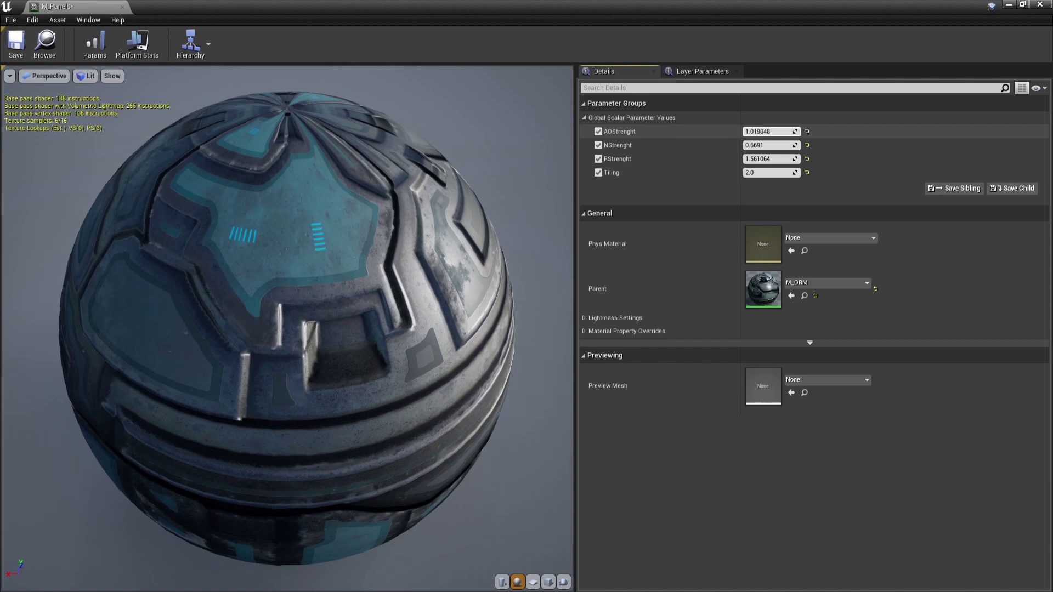
left_click_drag(768, 132, 735, 131)
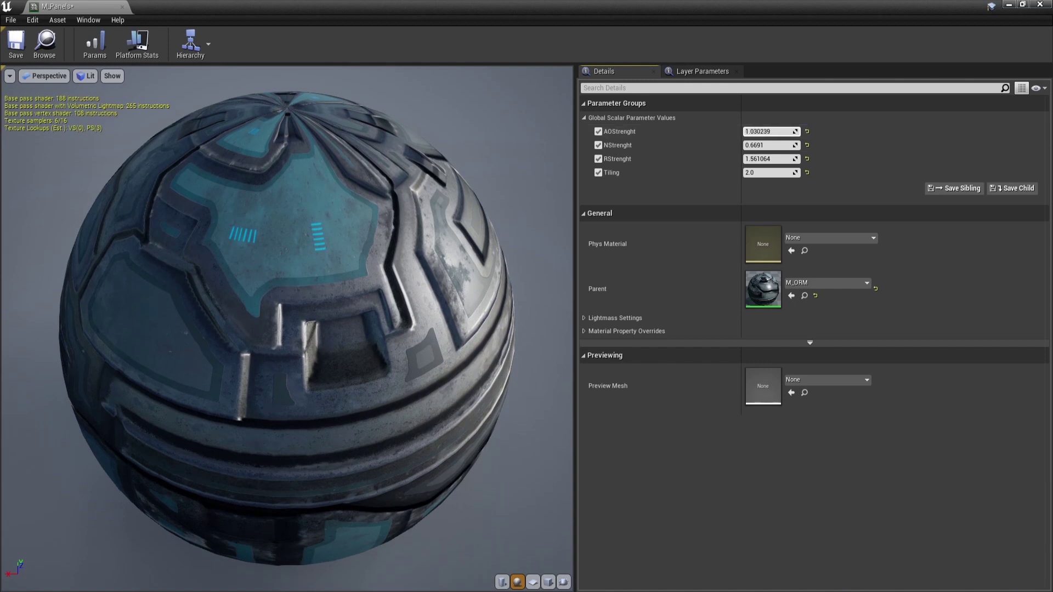